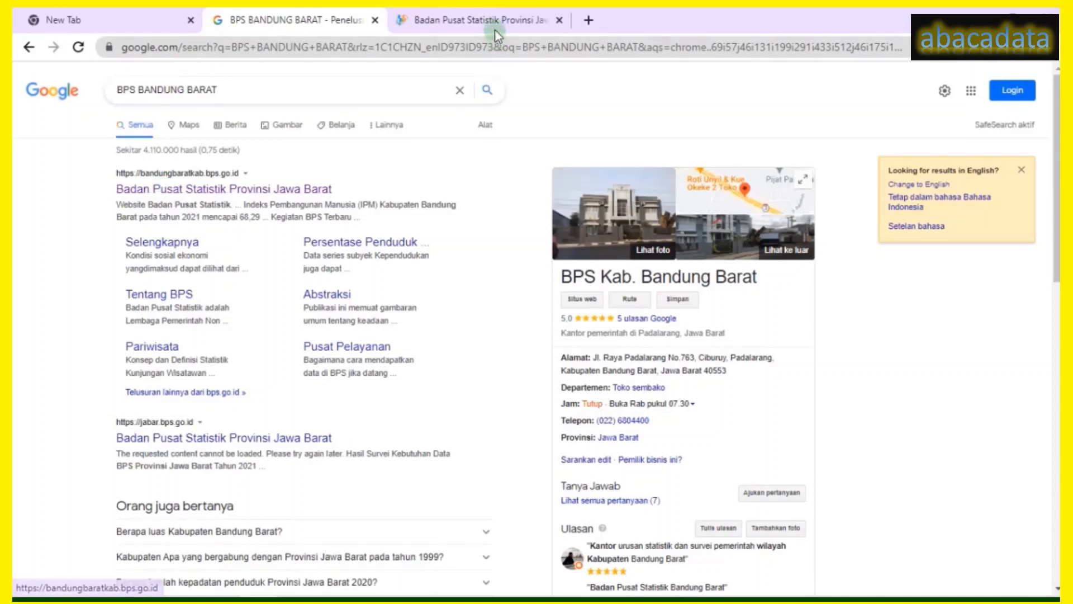
# View the BPS publication page for Bandung Barat's regional GDP, and open the data pdrb jabar folder in File Explorer.
pyautogui.click(494, 27)
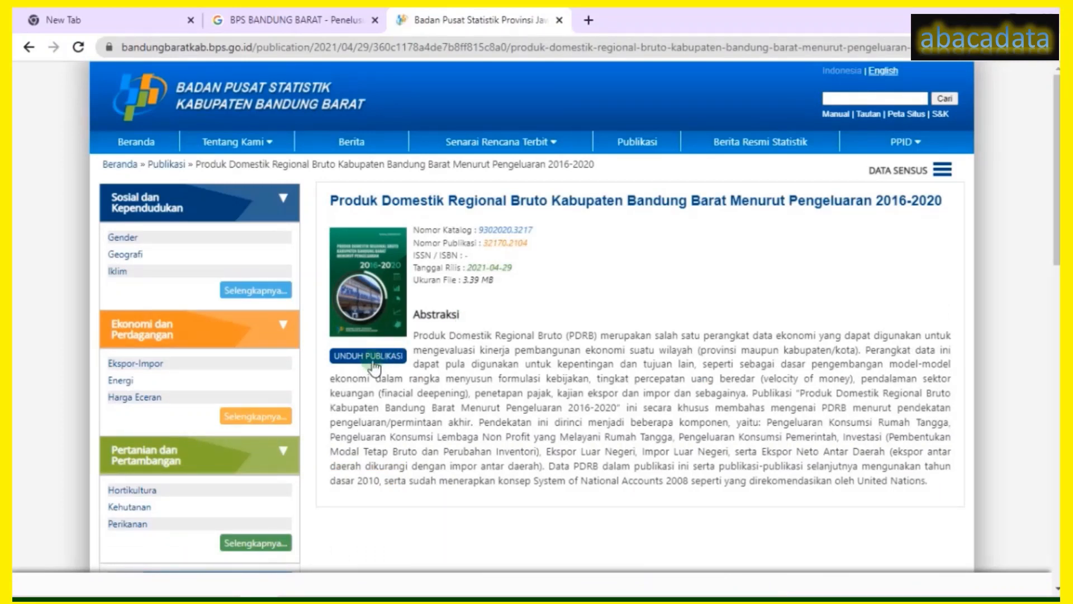
pyautogui.moveTo(170, 594)
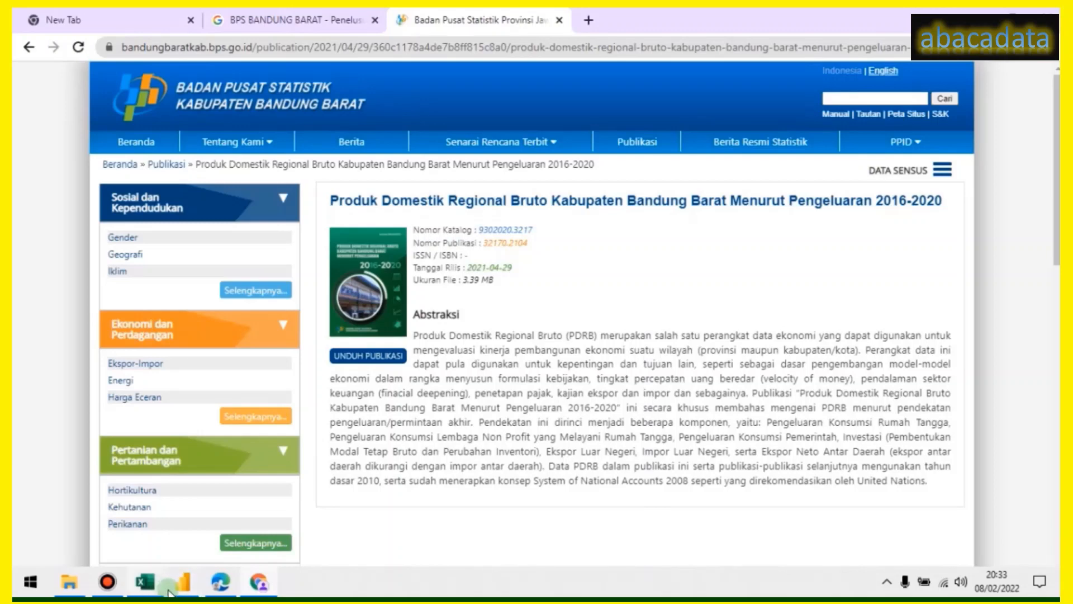
pyautogui.click(71, 583)
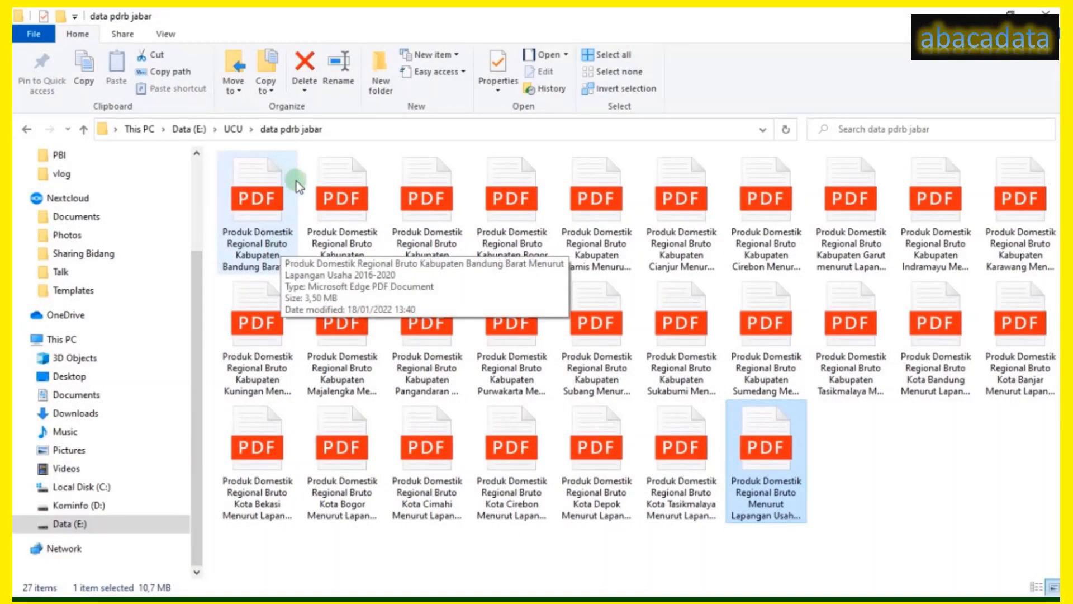
# Switch to the Bandung Barat PDF in Edge and go to page 144.
pyautogui.moveTo(295, 589)
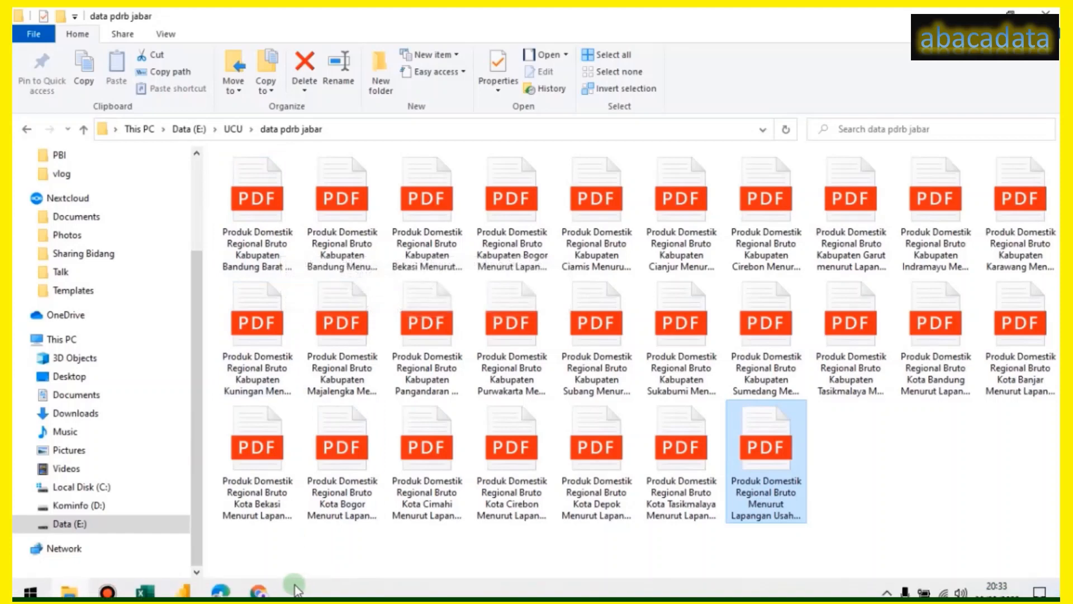
pyautogui.click(218, 584)
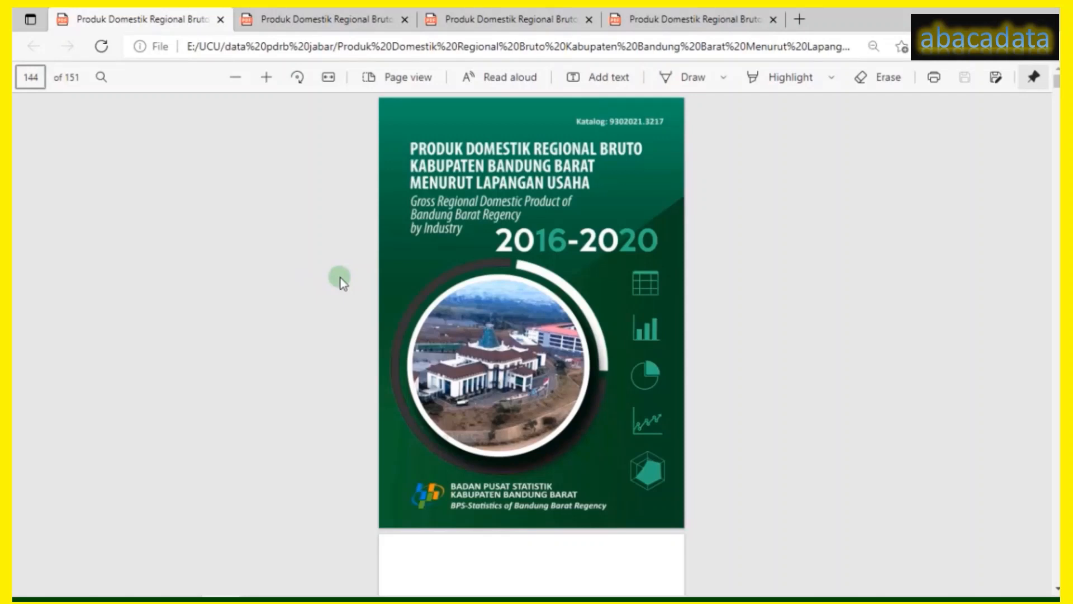
pyautogui.press('Return')
pyautogui.scroll(1, 491, 175)
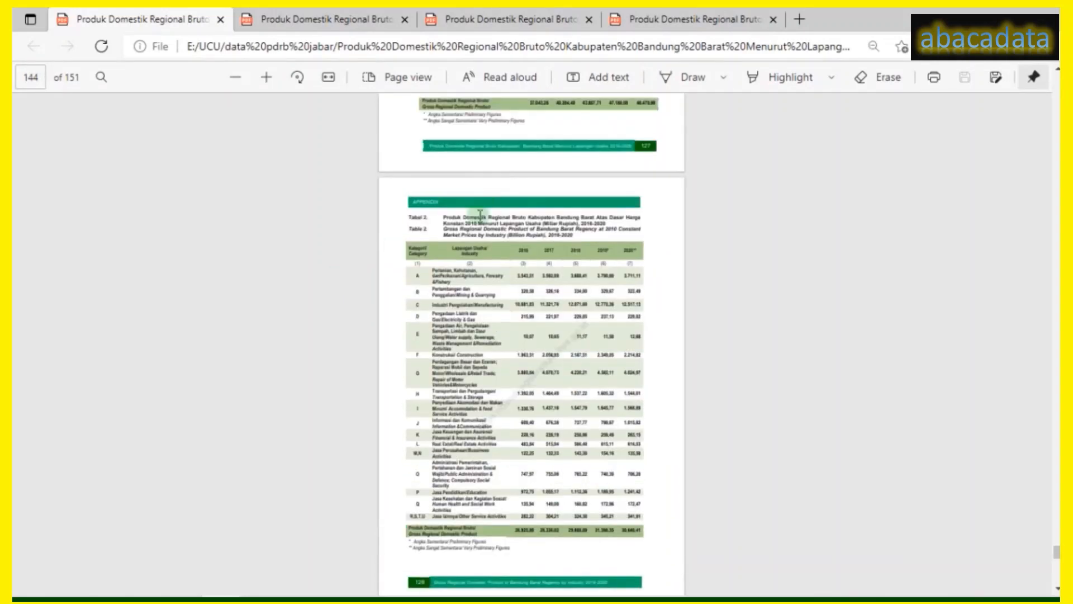
# Select Table 2, Bandung Barat's regional GDP at 2010 constant prices for 2016-2020, from its title through the total row.
pyautogui.click(266, 76)
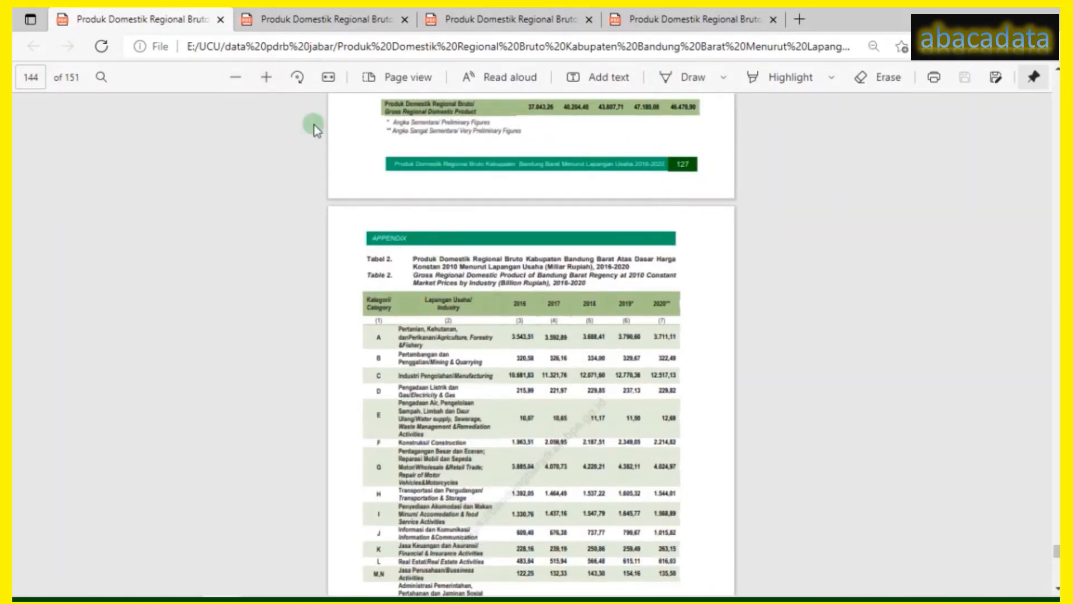
pyautogui.click(267, 77)
pyautogui.scroll(-3, 507, 307)
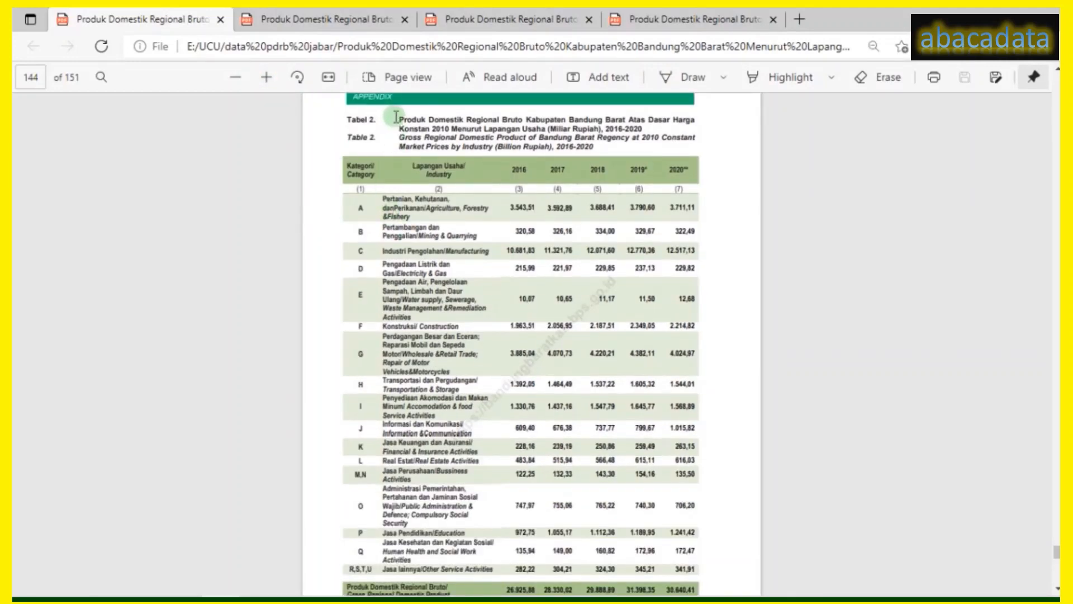
pyautogui.moveTo(398, 118); pyautogui.dragTo(699, 555)
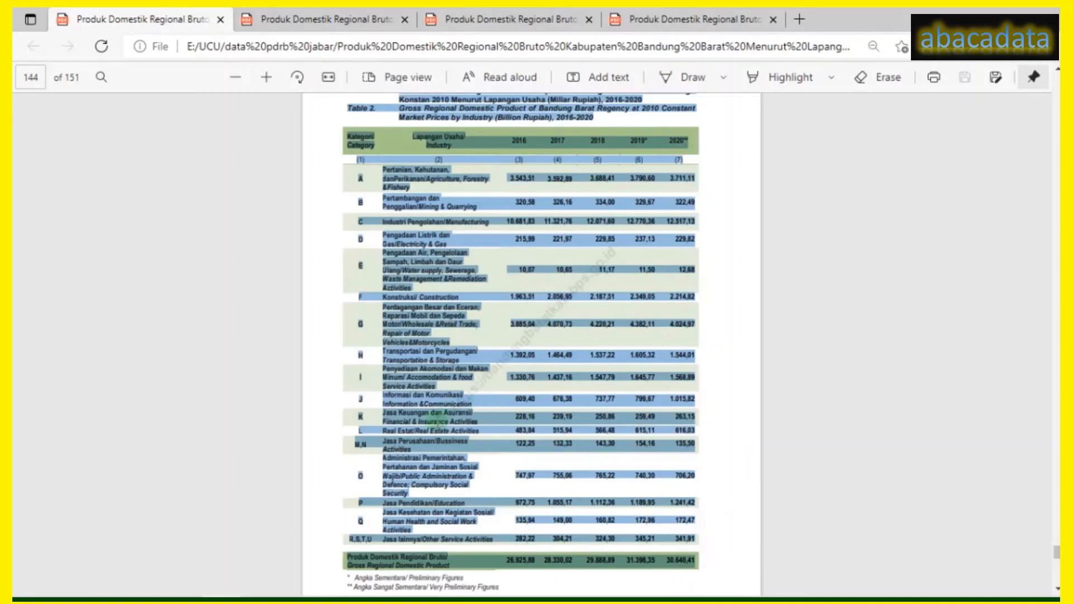
# Switch to the PDRBJABAR UNTUK LQ workbook in Excel and review the regency and province tables on the Kab Bandung Barat sheet.
pyautogui.click(144, 582)
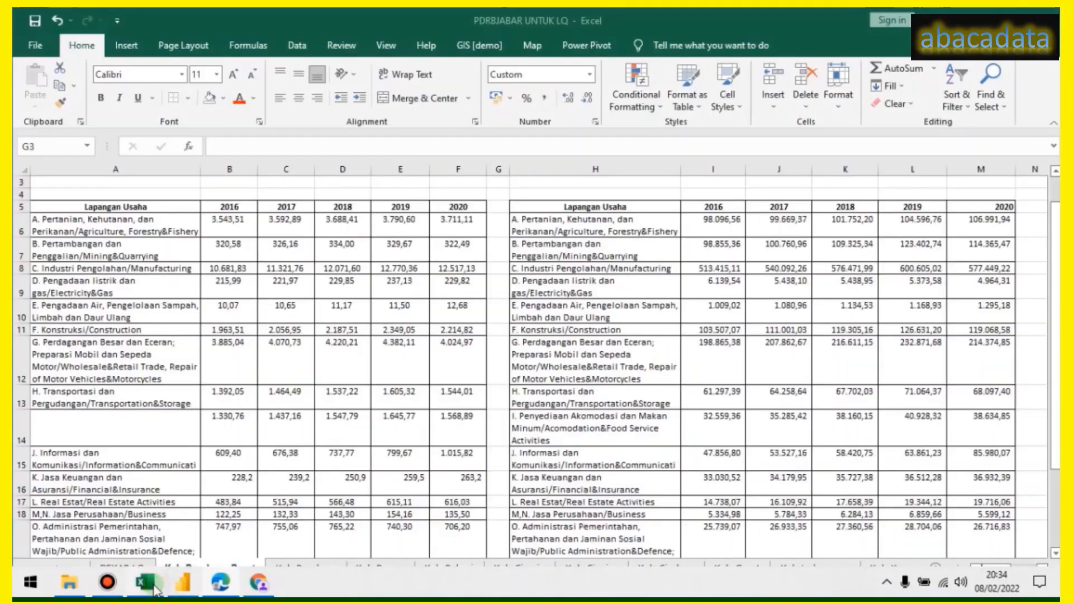
pyautogui.click(94, 247)
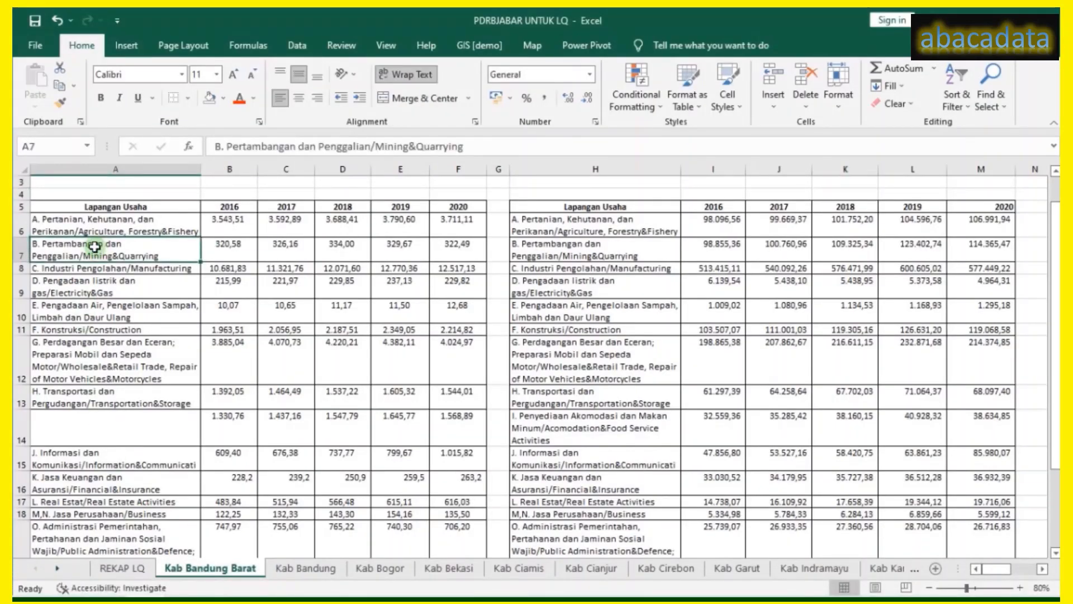
pyautogui.scroll(-3, 96, 254)
pyautogui.scroll(4, 89, 246)
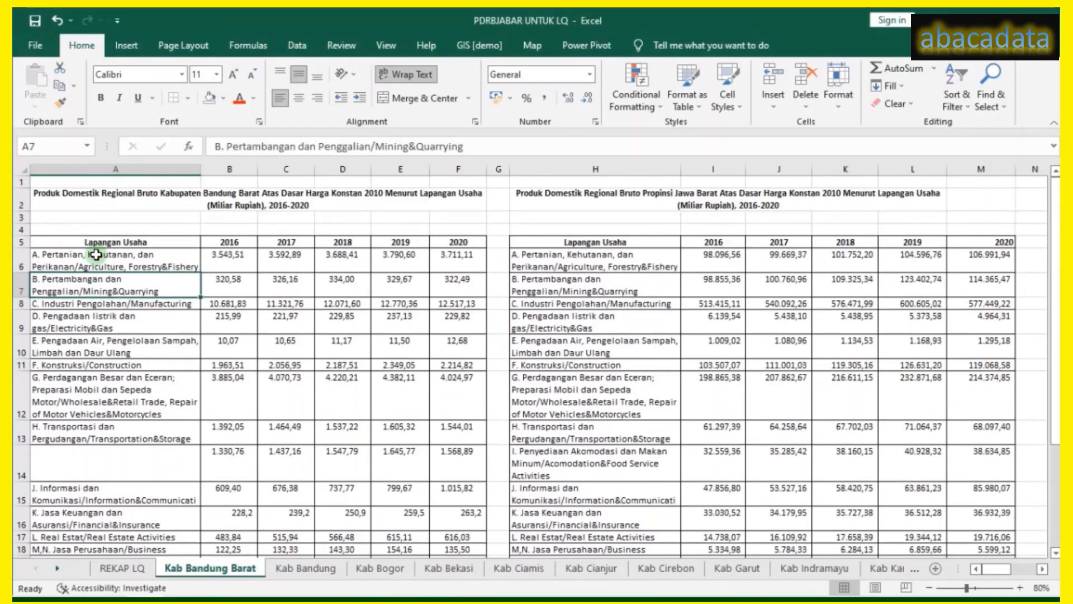
# Apply the orange-red font colour to the regency name, Kabupaten Bandung Barat, within the table title in A2.
pyautogui.click(205, 201)
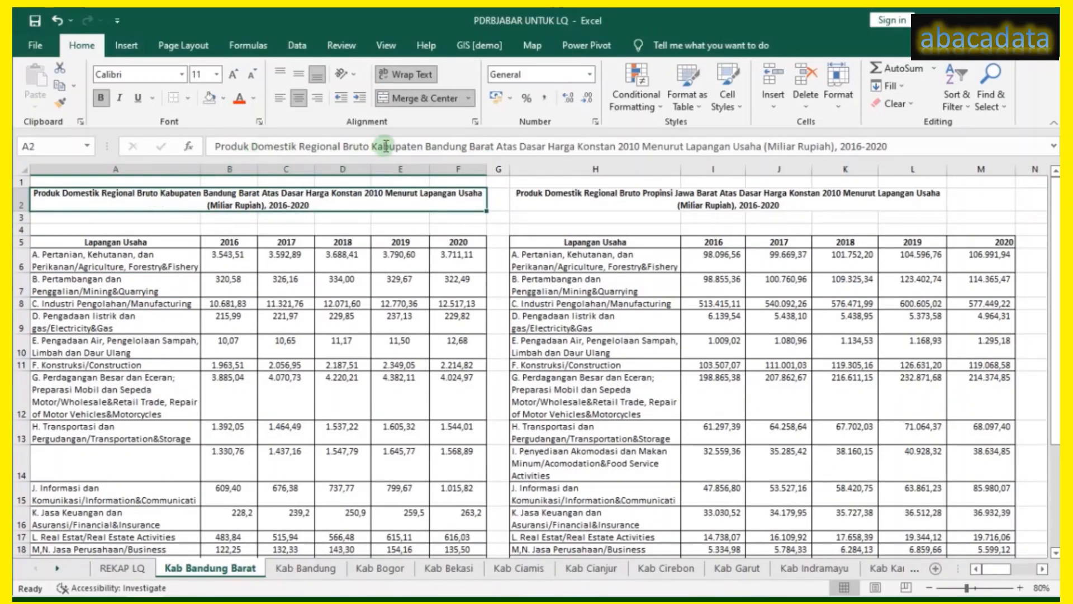
pyautogui.moveTo(377, 147); pyautogui.dragTo(495, 147)
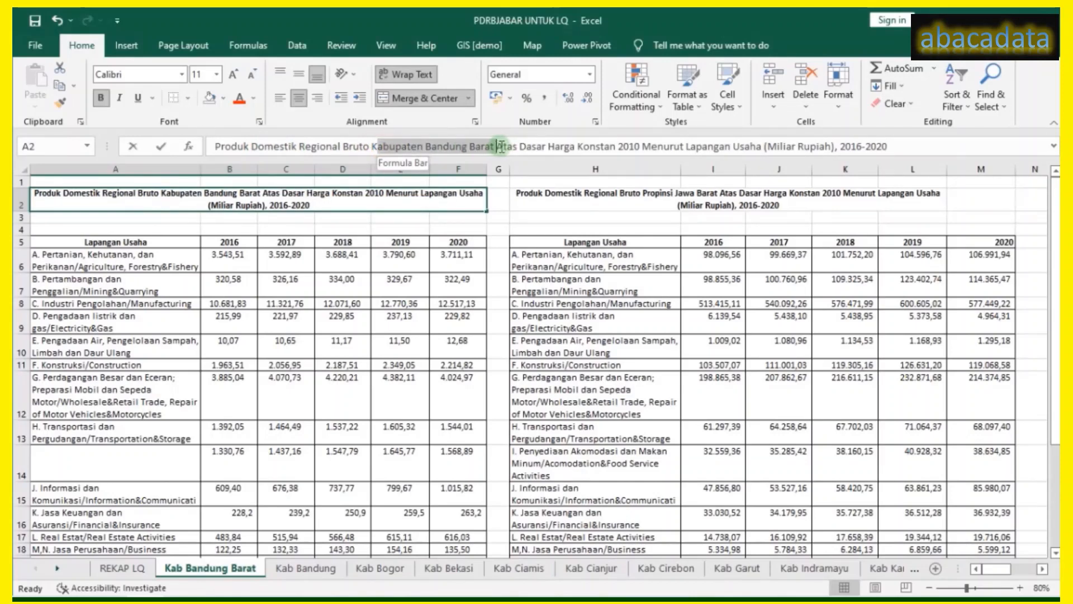
pyautogui.click(240, 99)
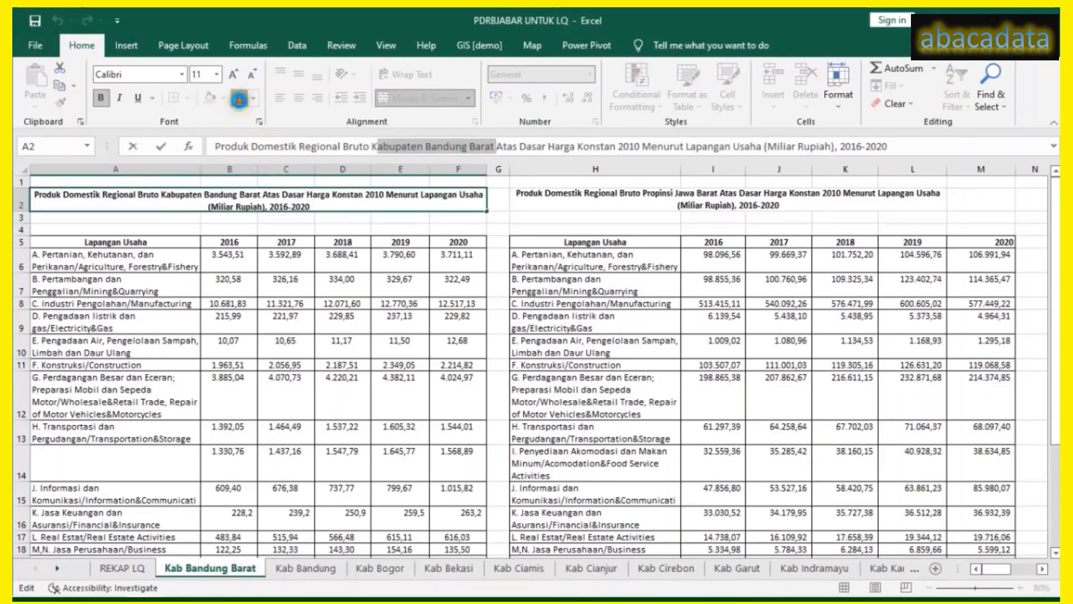
pyautogui.click(302, 242)
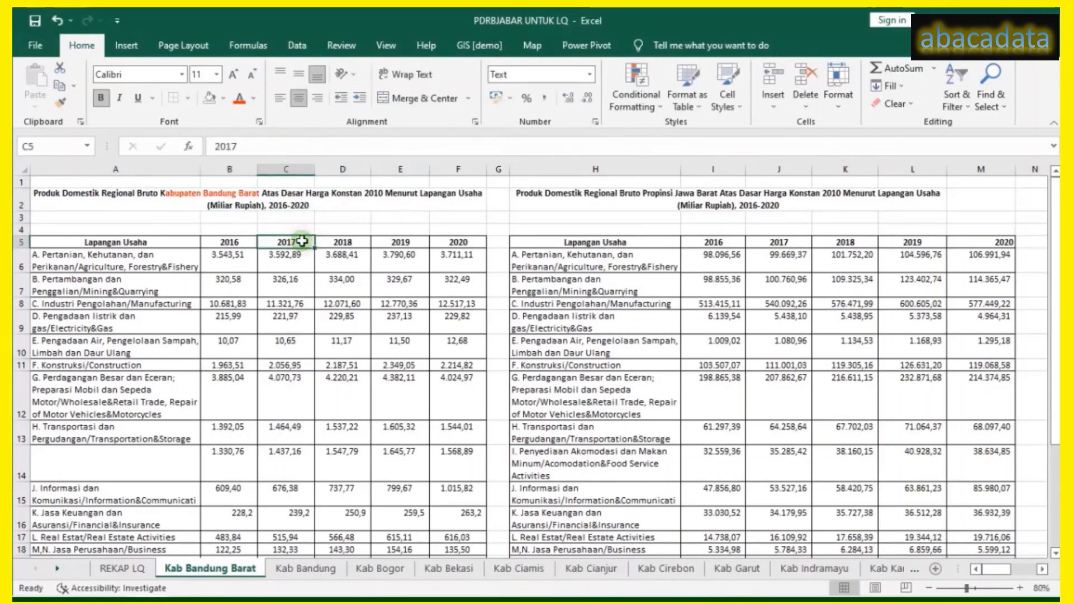
# Apply the orange-red font colour to "Propinsi Jawa Barat" in the H2 title, and narrow the blank column G between the tables.
pyautogui.click(627, 193)
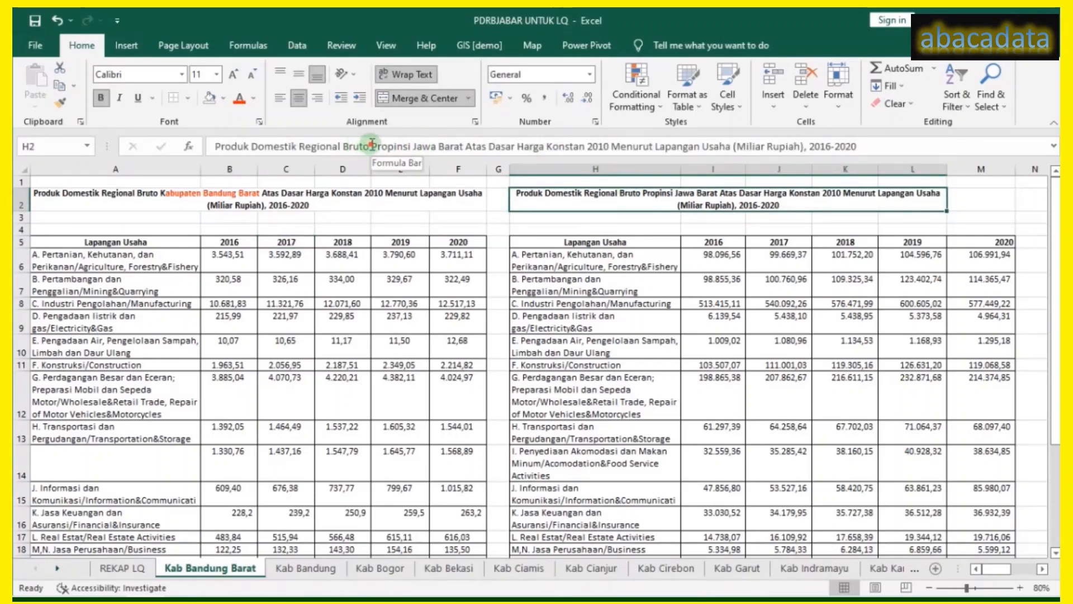
pyautogui.moveTo(372, 143); pyautogui.dragTo(459, 147)
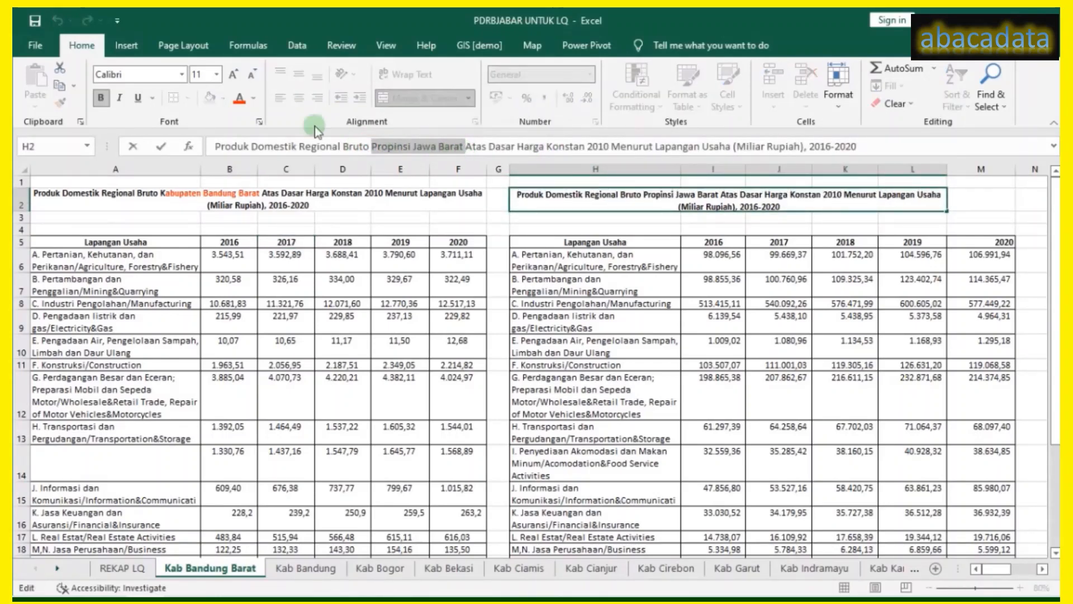
pyautogui.click(239, 98)
pyautogui.click(691, 322)
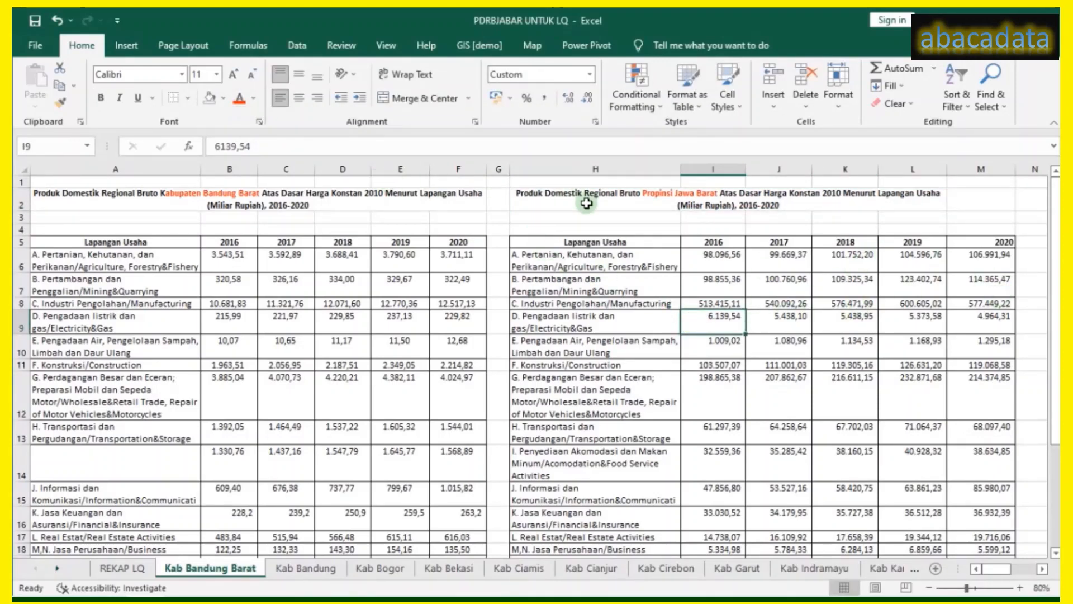
pyautogui.moveTo(509, 169); pyautogui.dragTo(495, 169)
# Start a formula in N5 with the parenthesised ratio of the regency's 2016 agriculture value to its total, (B6/B23), followed by a division sign.
pyautogui.click(1030, 244)
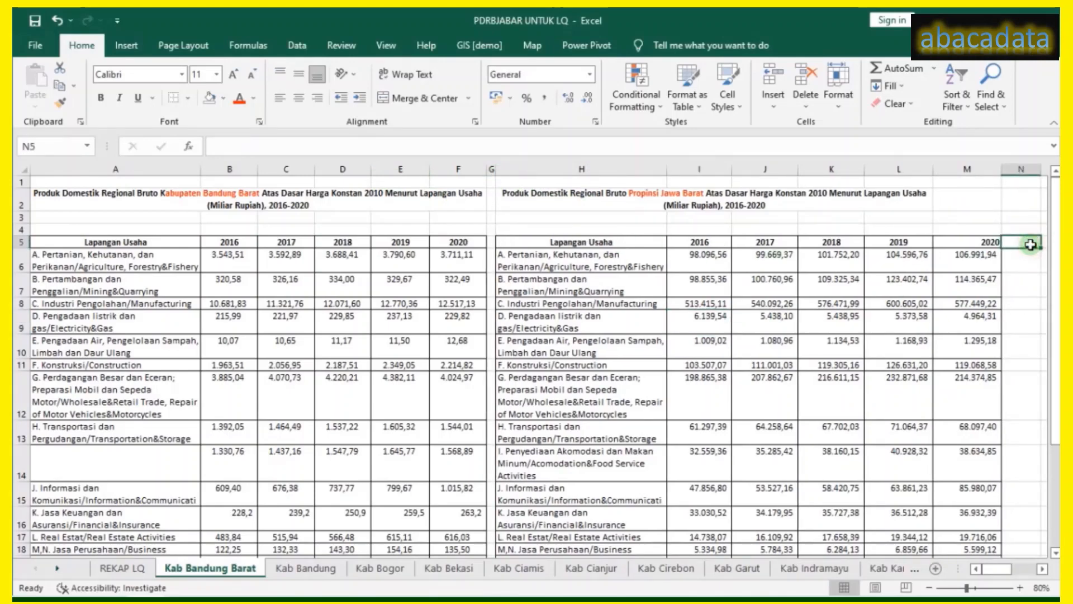
pyautogui.write('=')
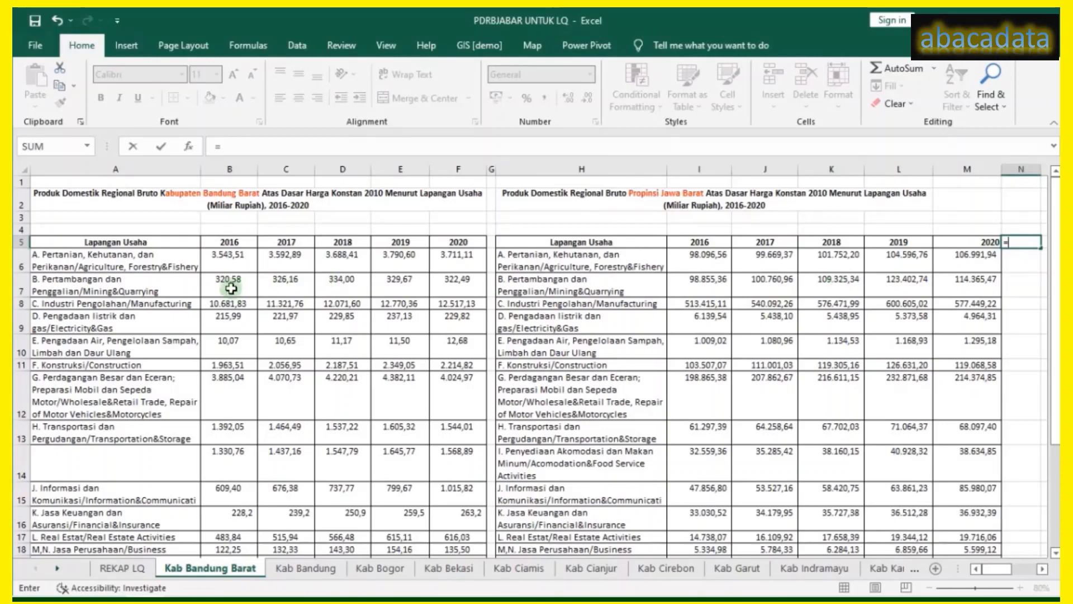
pyautogui.click(227, 268)
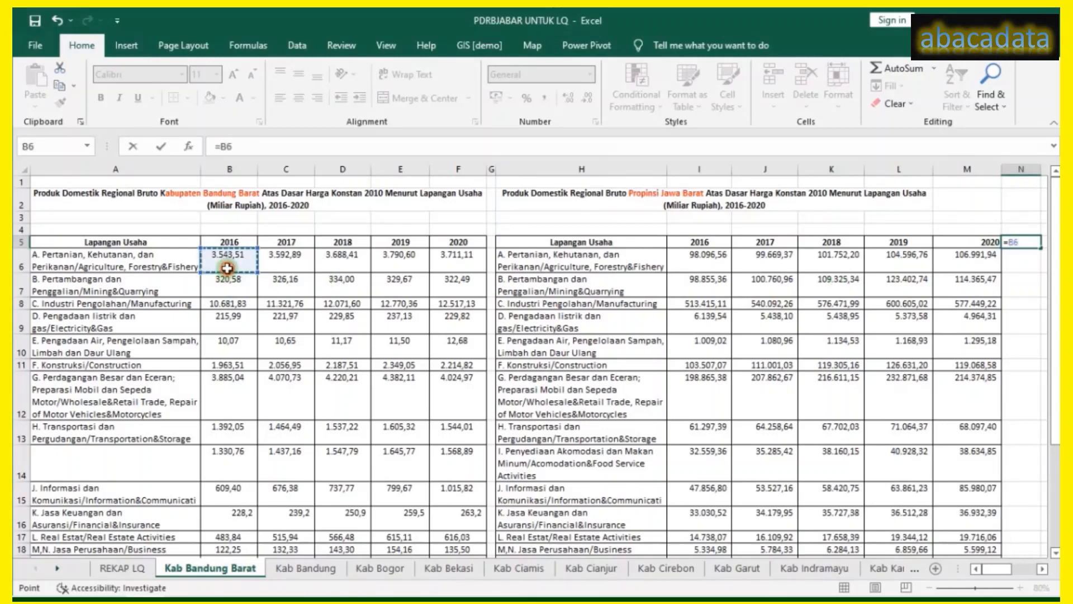
pyautogui.click(224, 147)
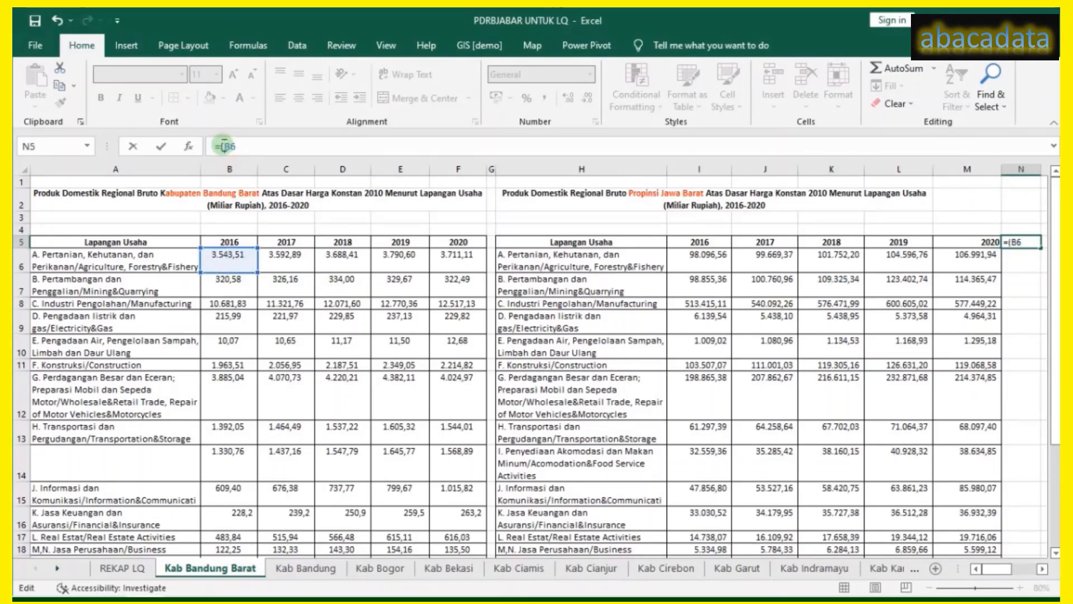
pyautogui.write('(')
pyautogui.click(241, 146)
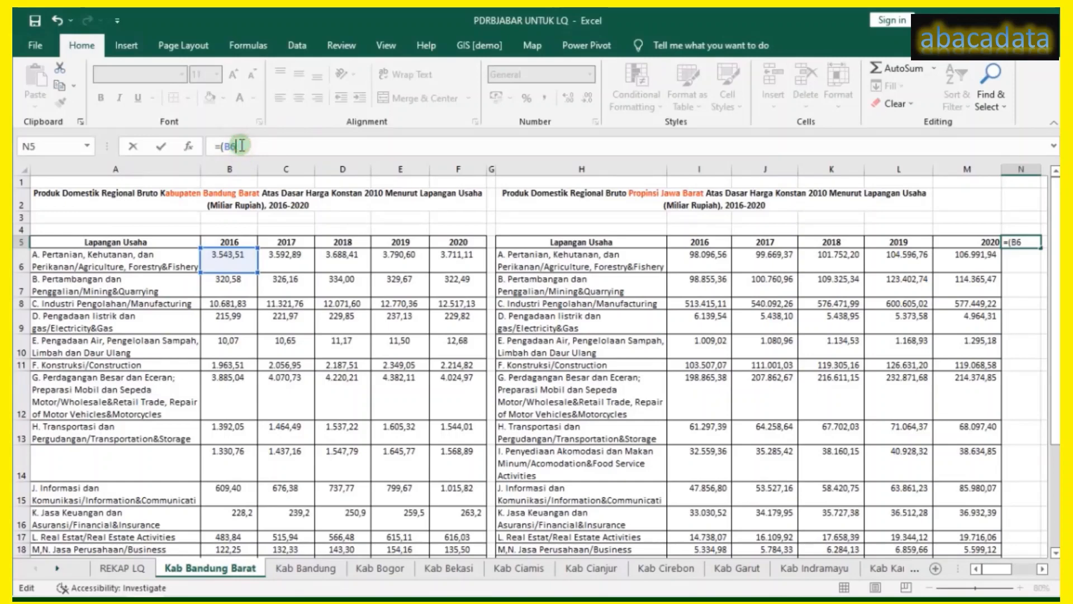
pyautogui.scroll(-4, 251, 291)
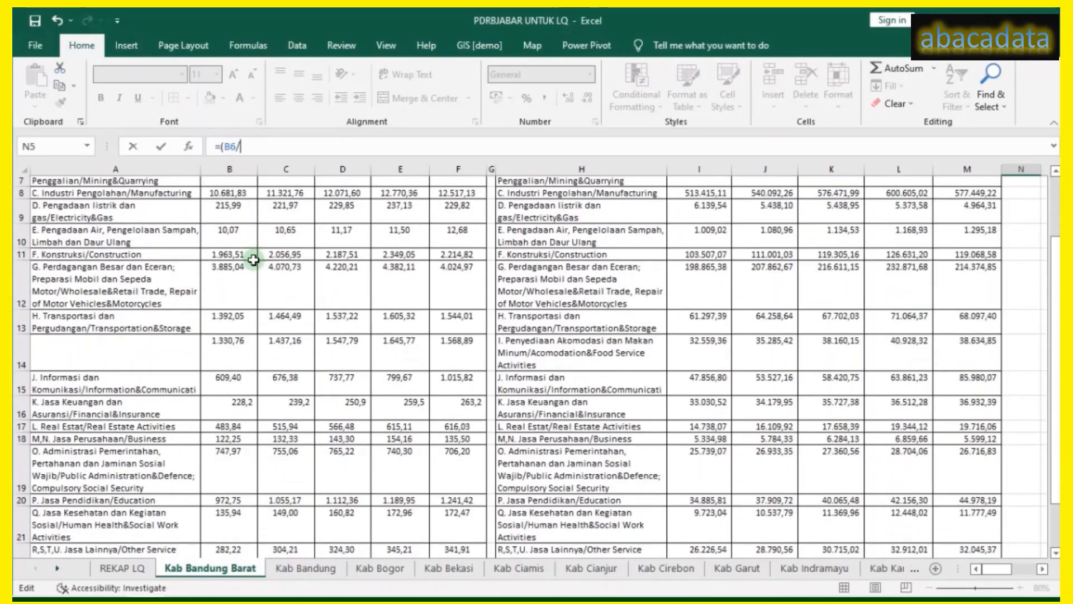
pyautogui.click(224, 388)
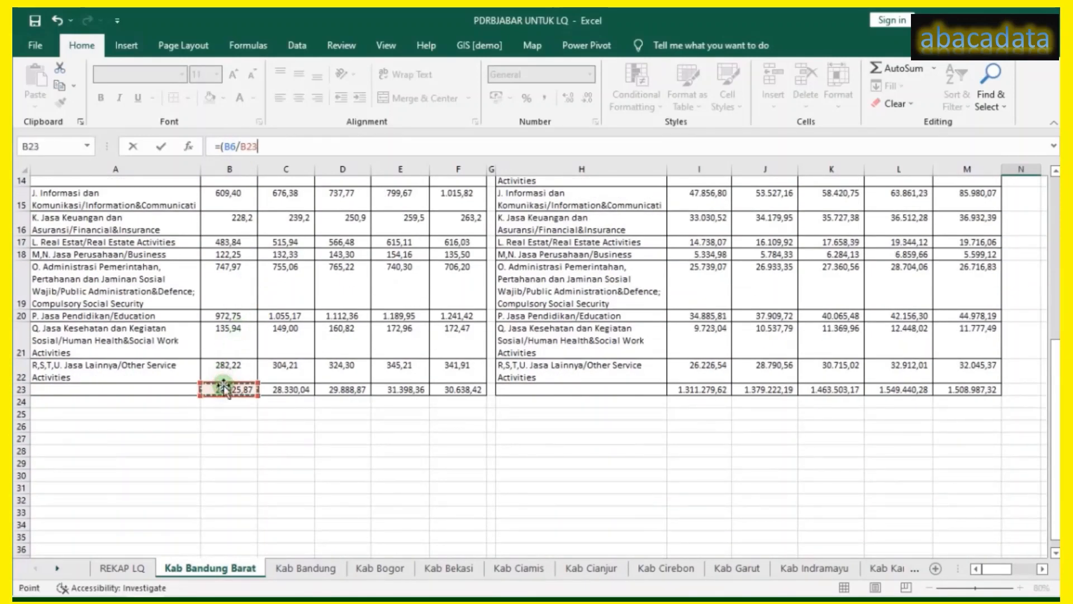
pyautogui.write(')/')
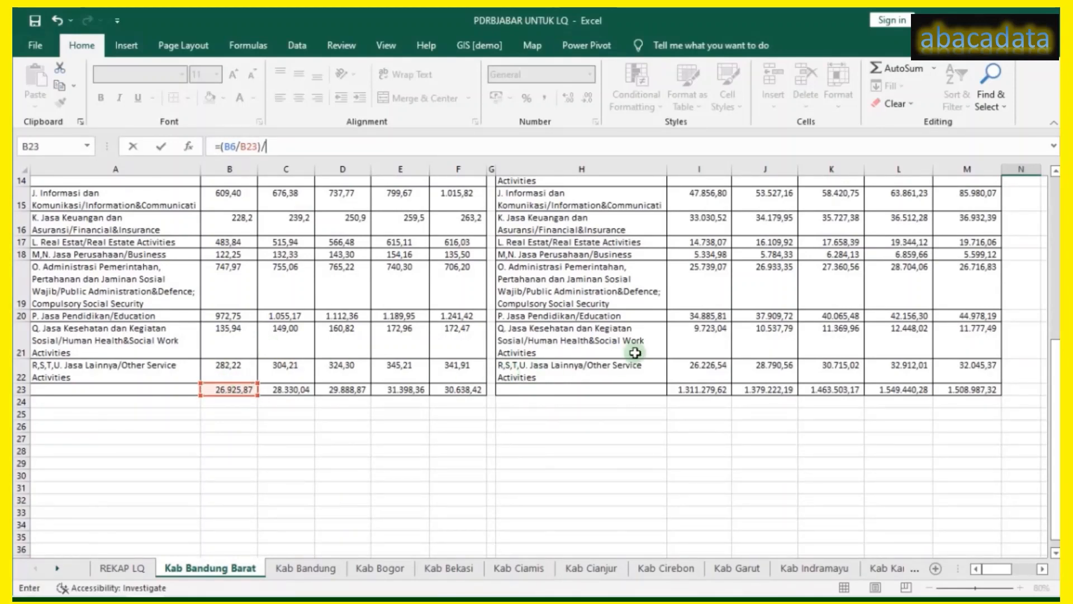
# Complete the N5 formula with the province's 2016 agriculture share as divisor, giving =(B6/B23)/(I6/I23), and enter it.
pyautogui.scroll(4, 635, 352)
pyautogui.write('/')
pyautogui.click(699, 217)
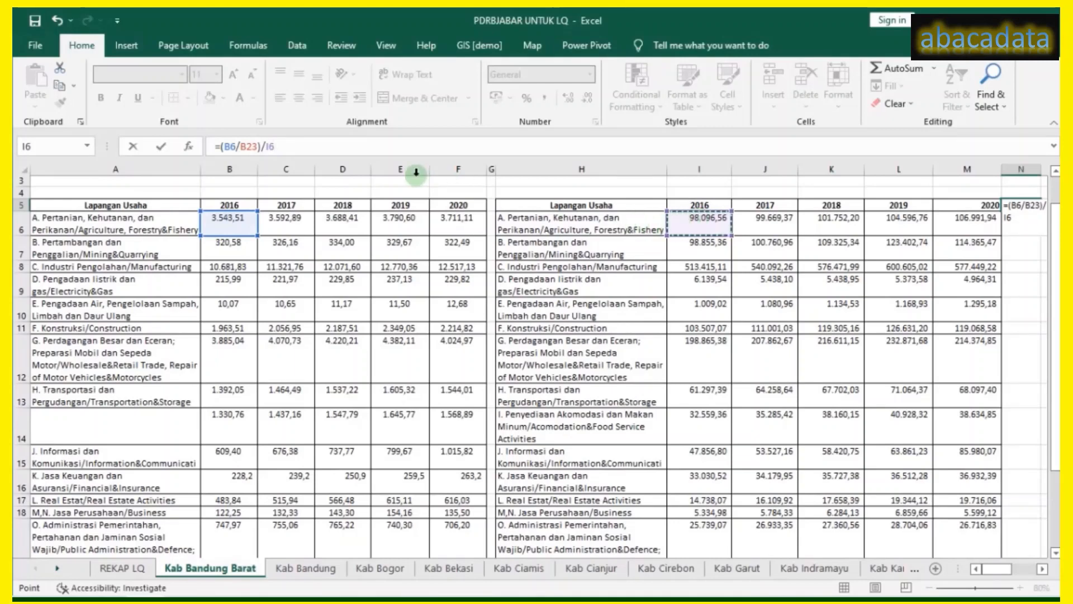
pyautogui.write('/')
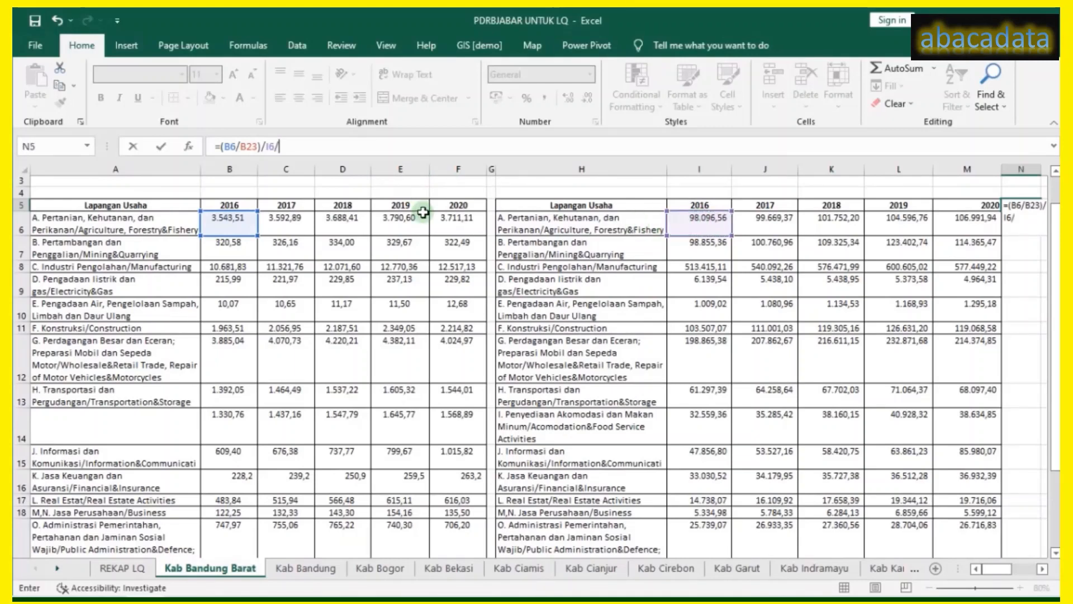
pyautogui.scroll(-3, 683, 290)
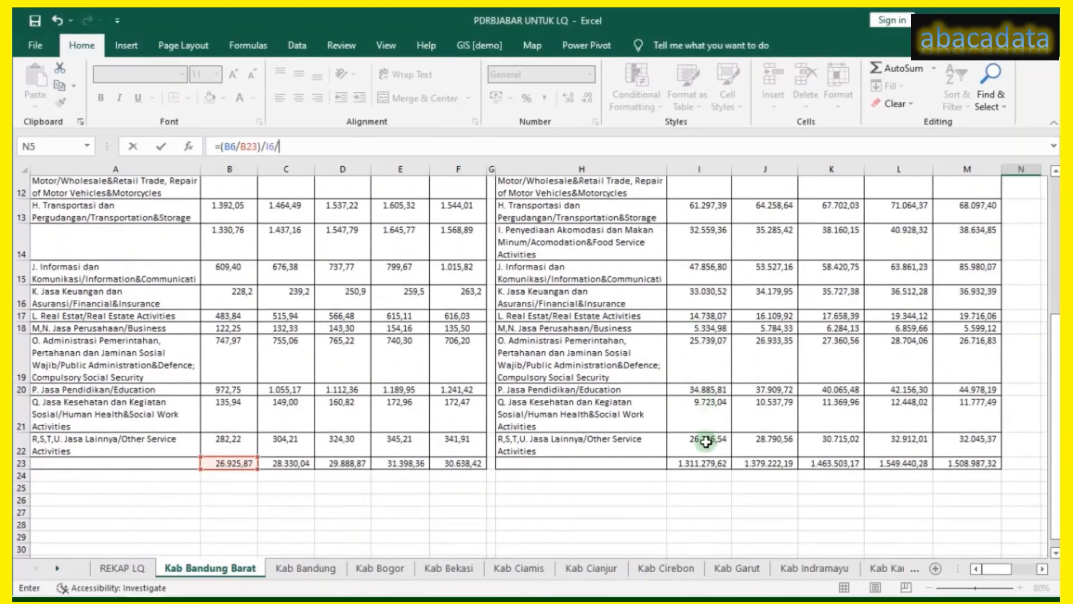
pyautogui.click(702, 463)
pyautogui.scroll(1, 336, 185)
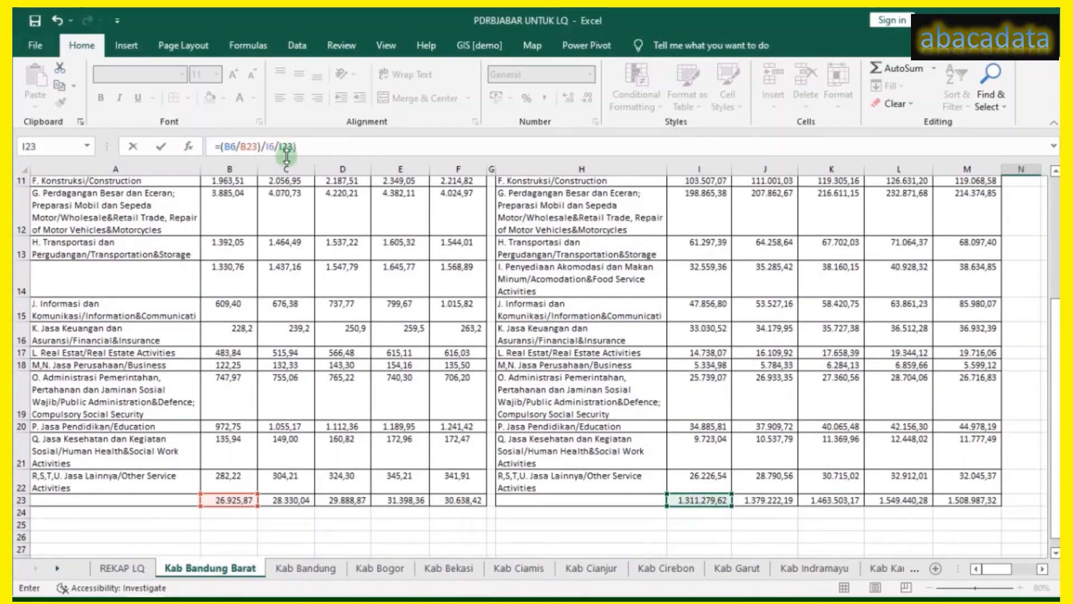
pyautogui.click(266, 146)
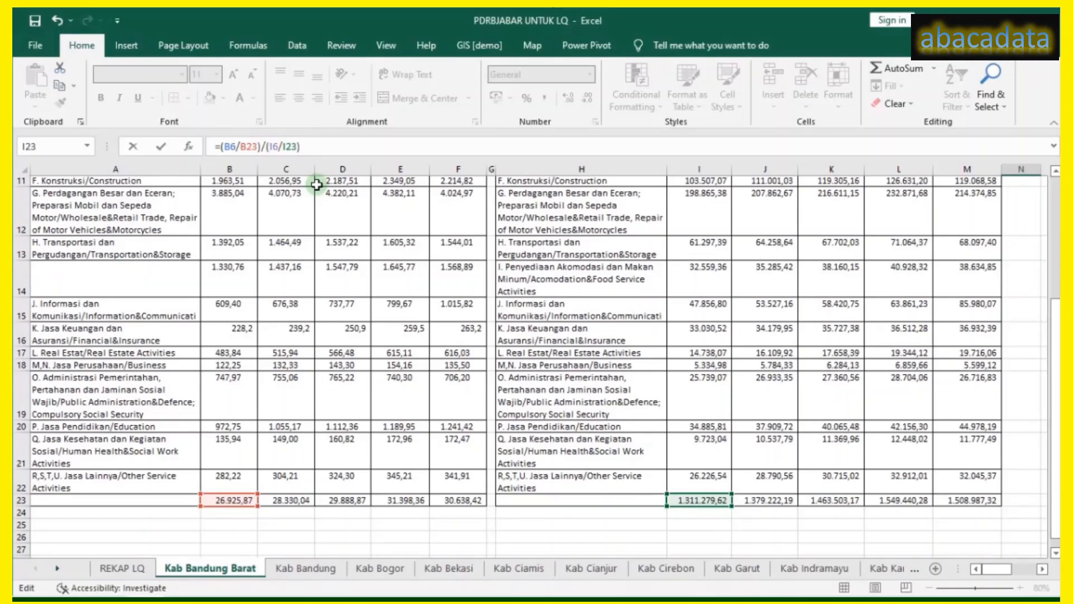
pyautogui.click(256, 146)
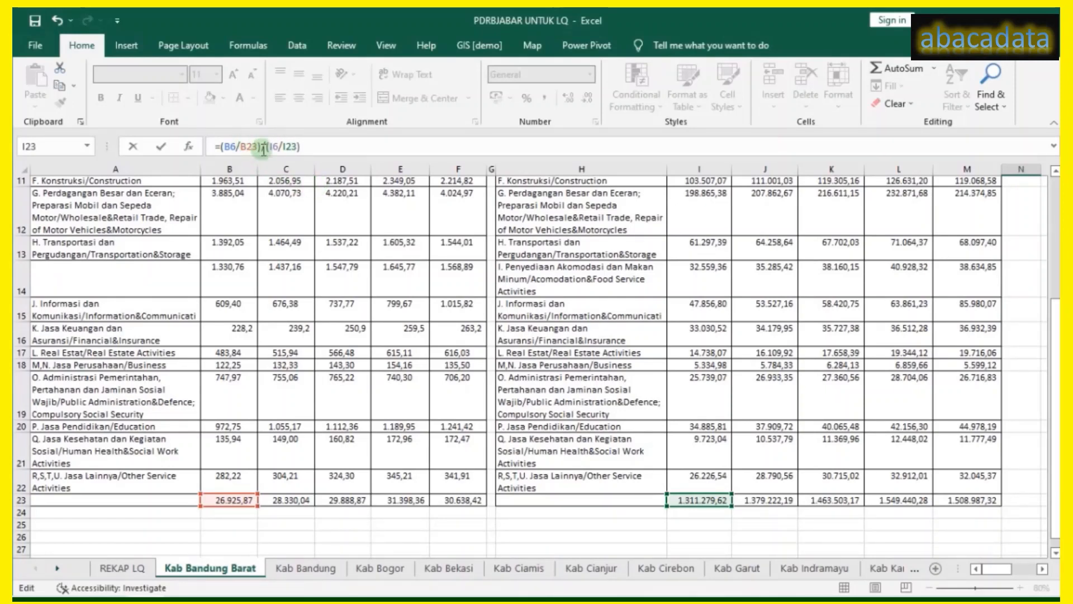
pyautogui.click(365, 150)
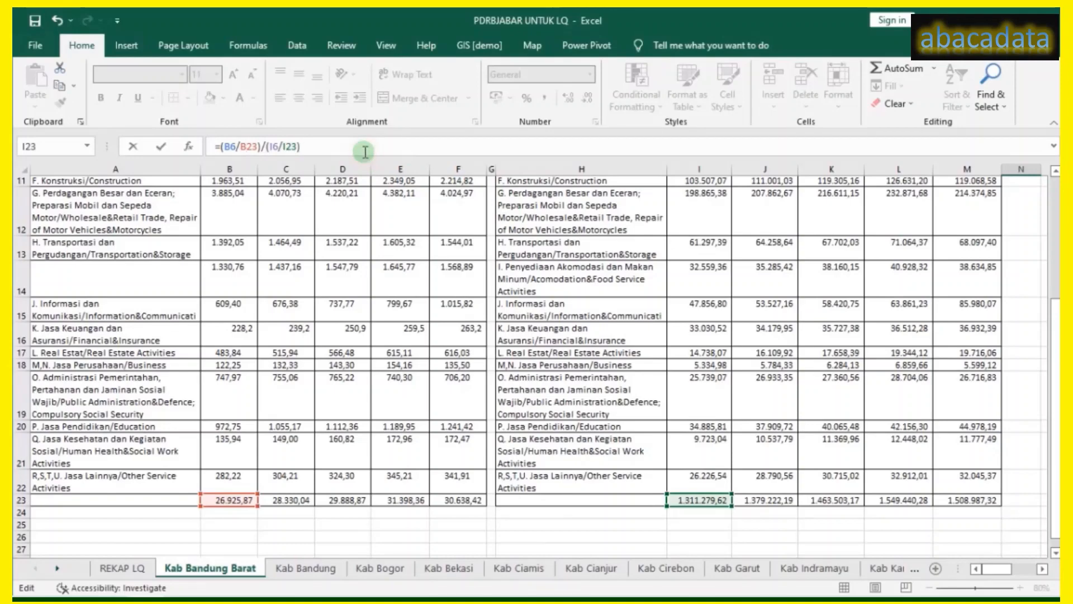
pyautogui.press('Return')
pyautogui.scroll(2, 1015, 224)
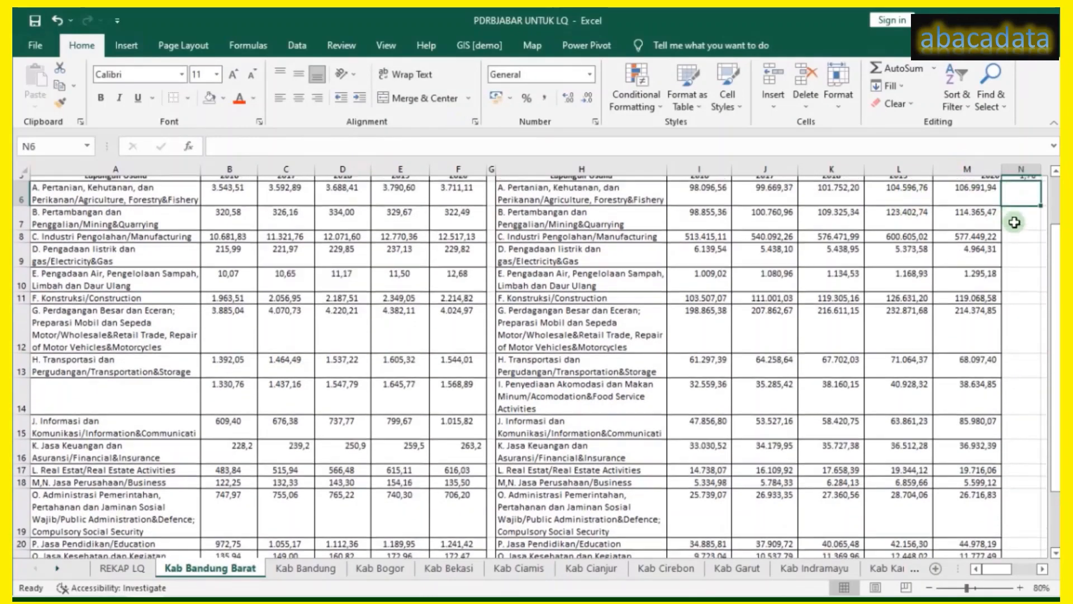
# Move the location quotient formula from N5 to N6, and fill it down the column to N13.
pyautogui.click(1023, 239)
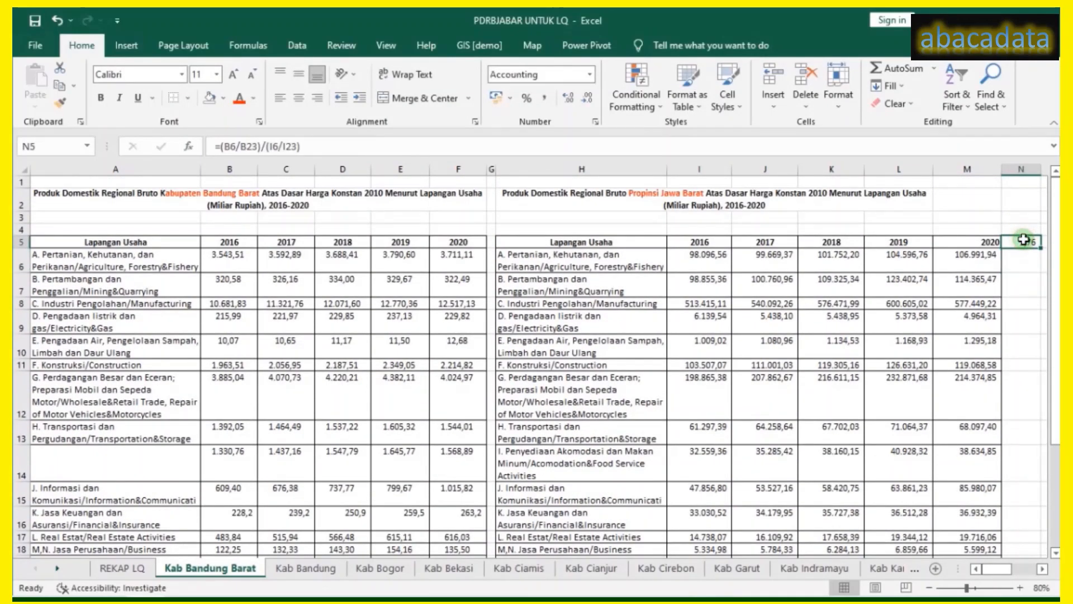
pyautogui.moveTo(1036, 250); pyautogui.dragTo(1028, 440)
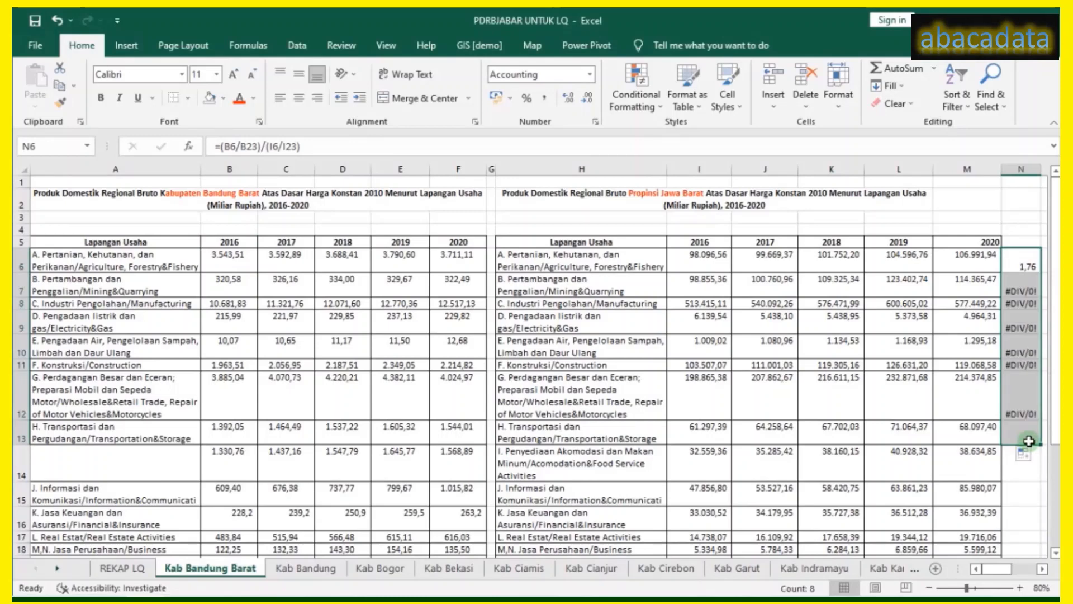
pyautogui.click(1022, 285)
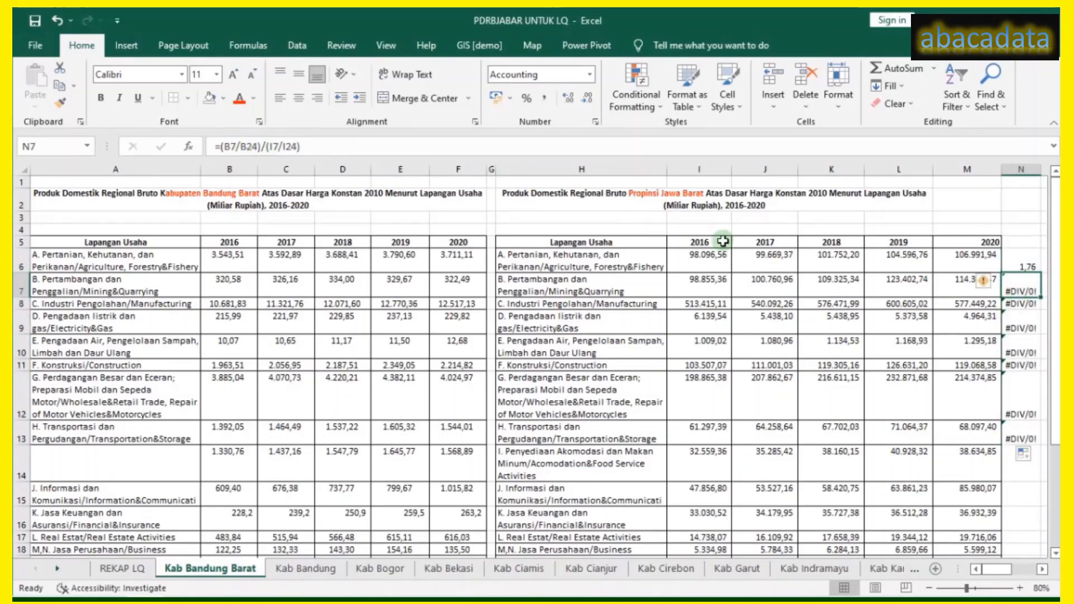
# Fix the total row references in the N6 formula, making it =(B6/B$23)/(I6/I$23).
pyautogui.click(1024, 259)
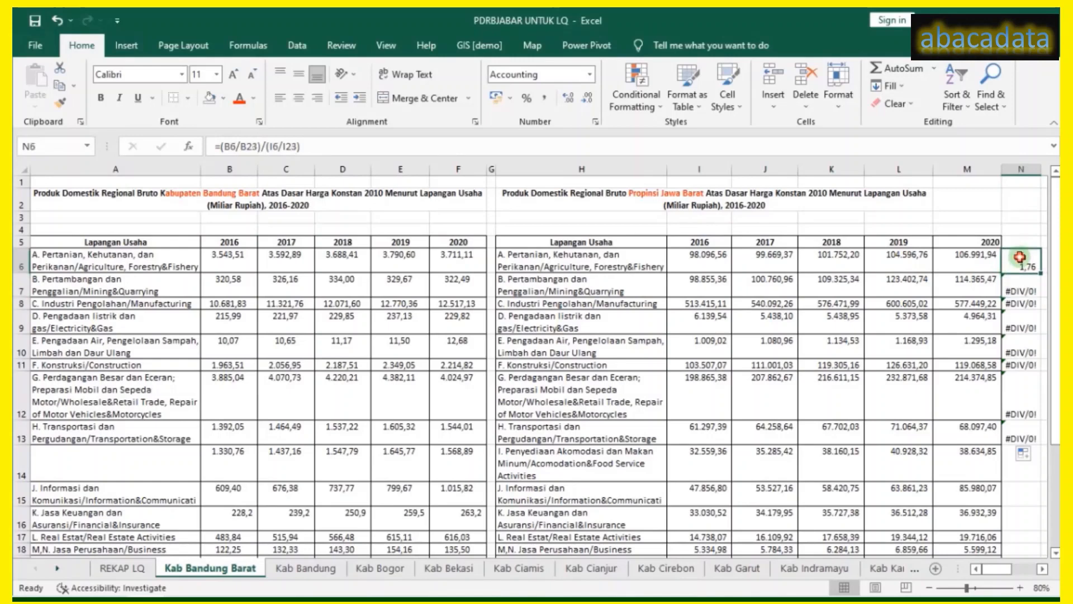
pyautogui.click(249, 146)
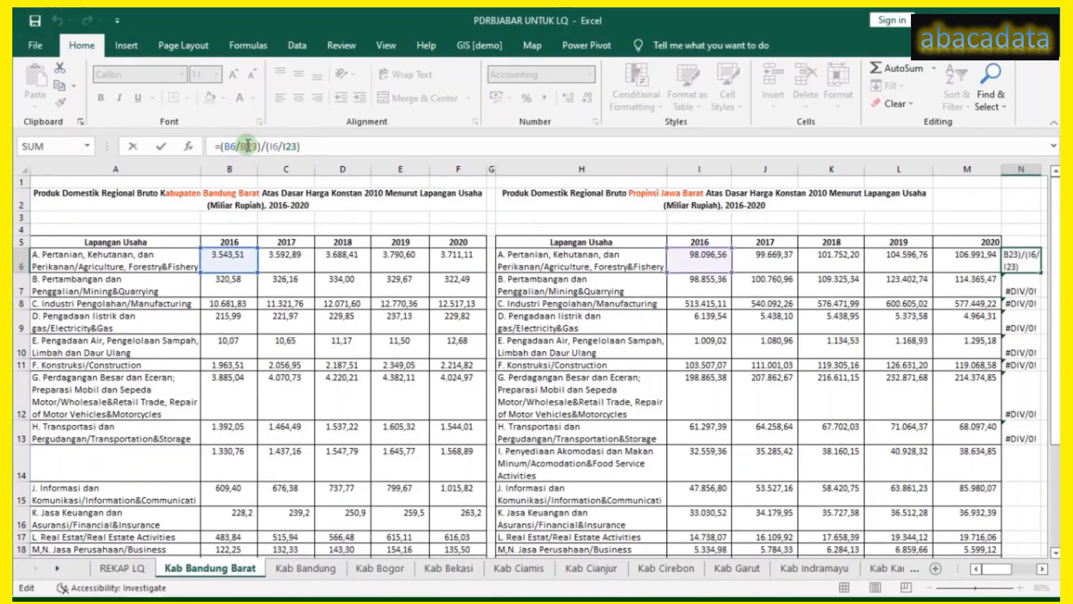
pyautogui.write('$')
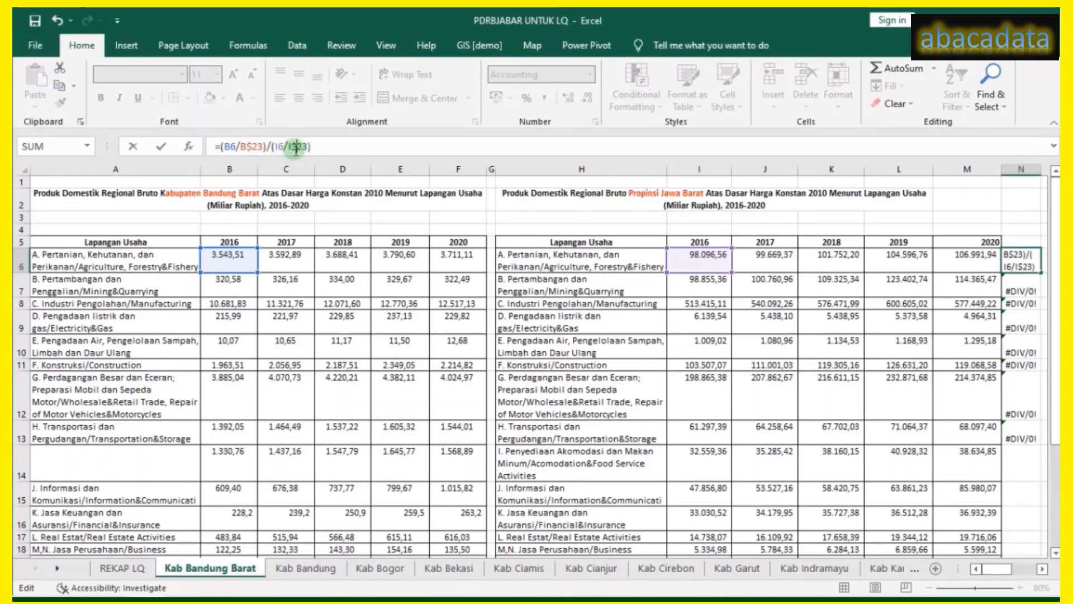
pyautogui.press('Return')
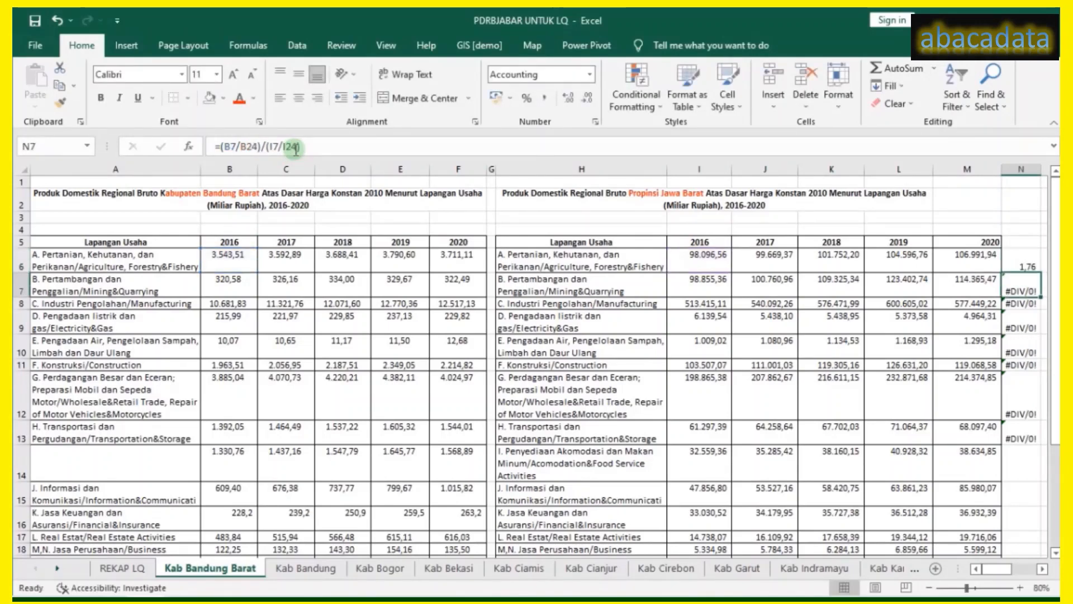
# Fill the N6 formula down to N22 and extend the filled range across through column S.
pyautogui.click(1015, 264)
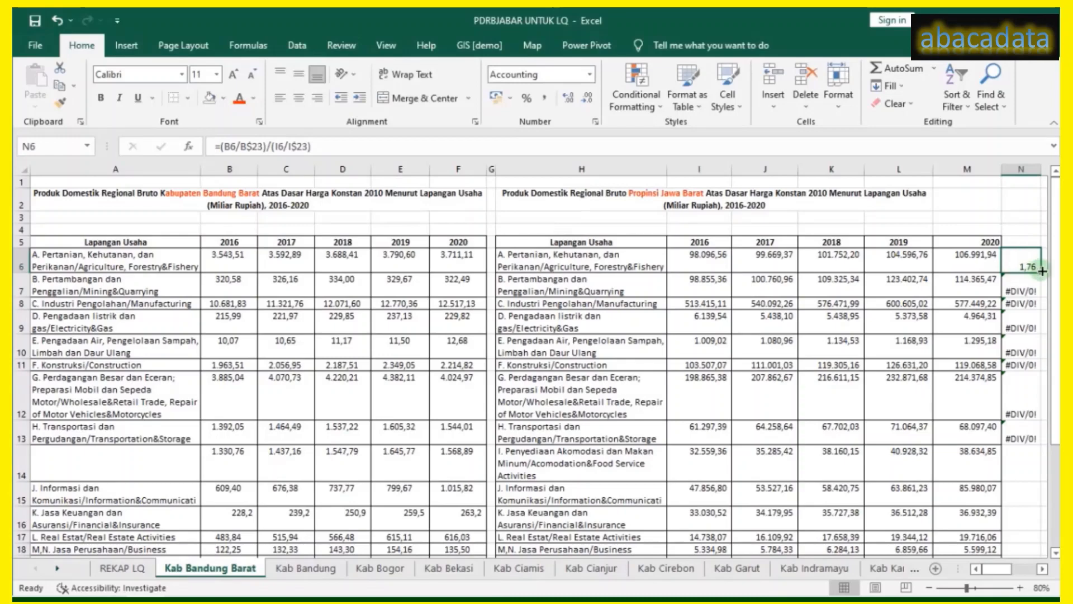
pyautogui.moveTo(1040, 272); pyautogui.dragTo(1030, 529)
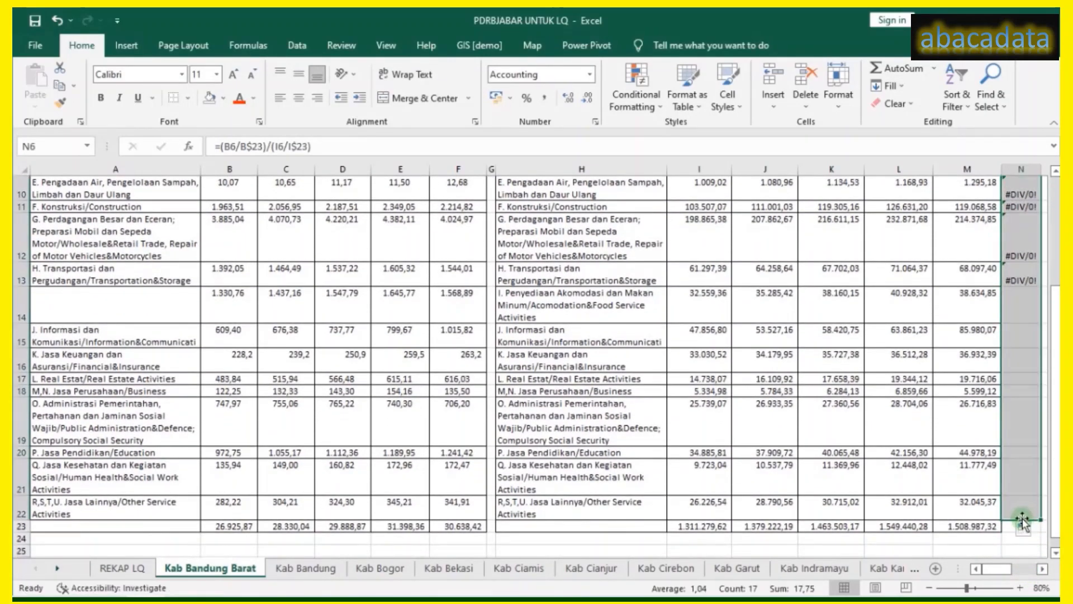
pyautogui.hscroll(3, 1043, 568)
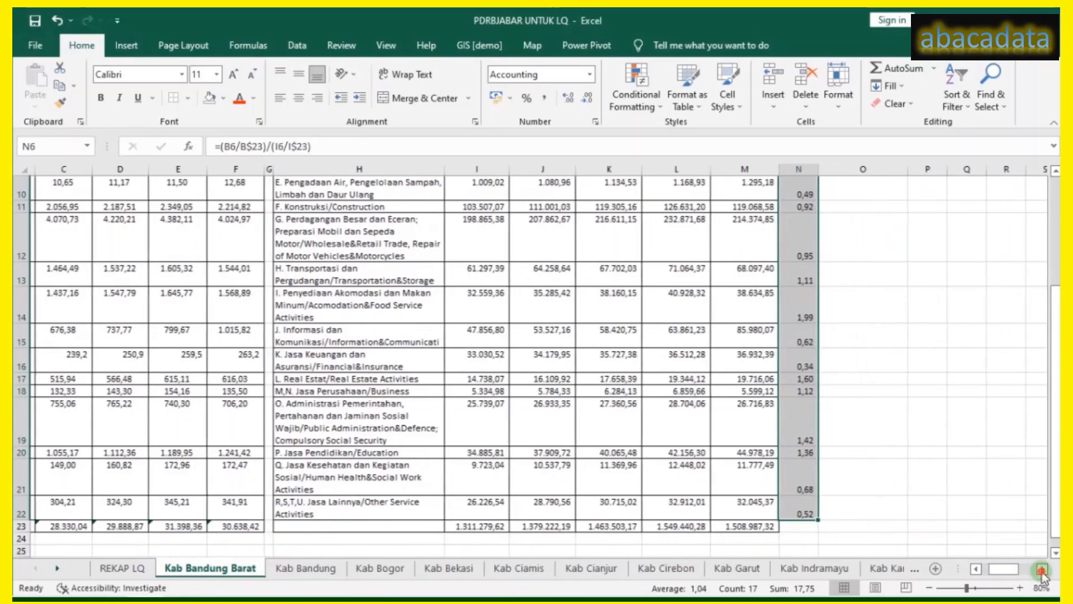
pyautogui.moveTo(754, 521); pyautogui.dragTo(1011, 516)
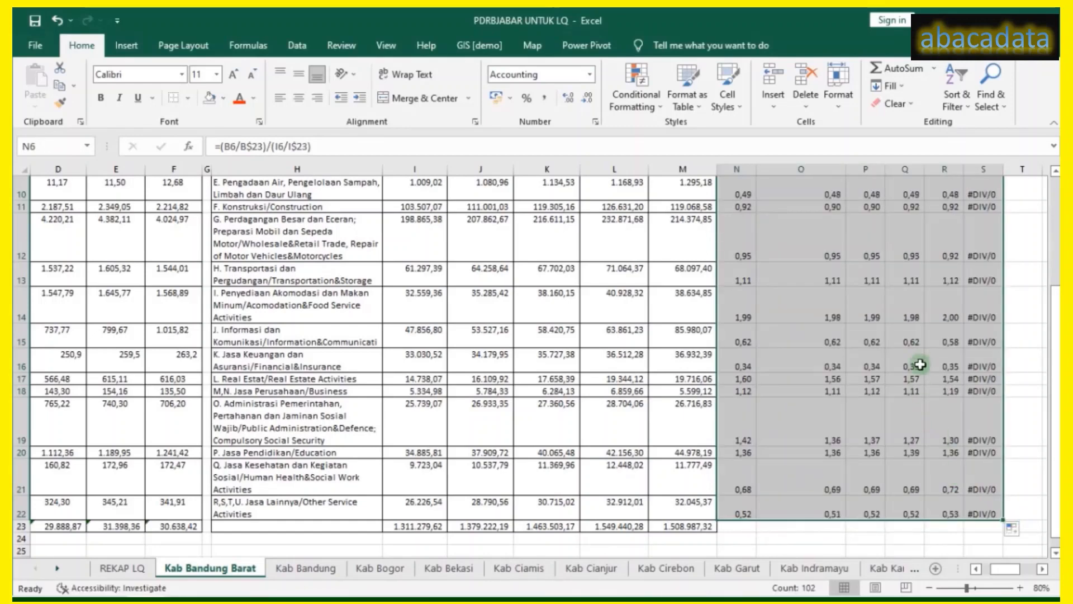
# Clear the surplus formulas from column S.
pyautogui.scroll(3, 918, 353)
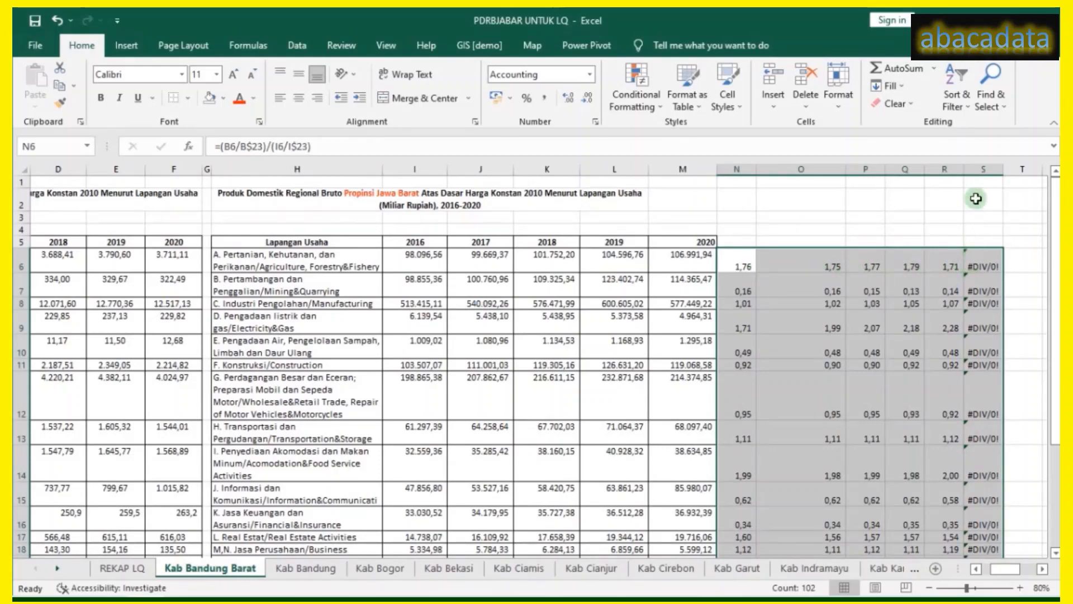
pyautogui.click(981, 169)
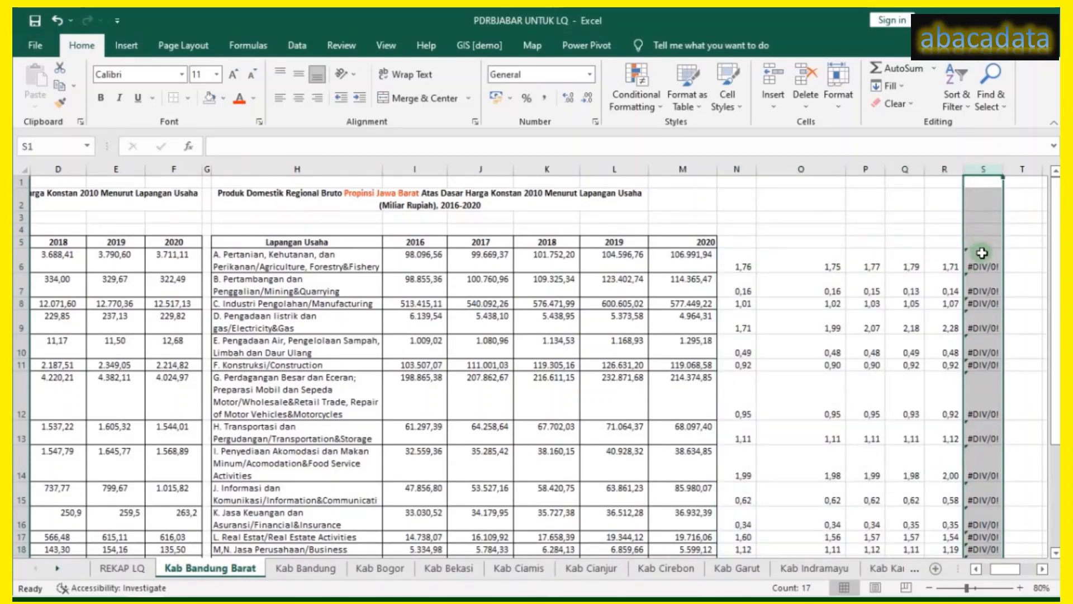
pyautogui.press('Delete')
# Copy the year headers 2016 to 2020 from I5:M5 into N5:R5 above the location quotient values.
pyautogui.moveTo(415, 242); pyautogui.dragTo(691, 246)
pyautogui.hotkey('ctrl', 'c')
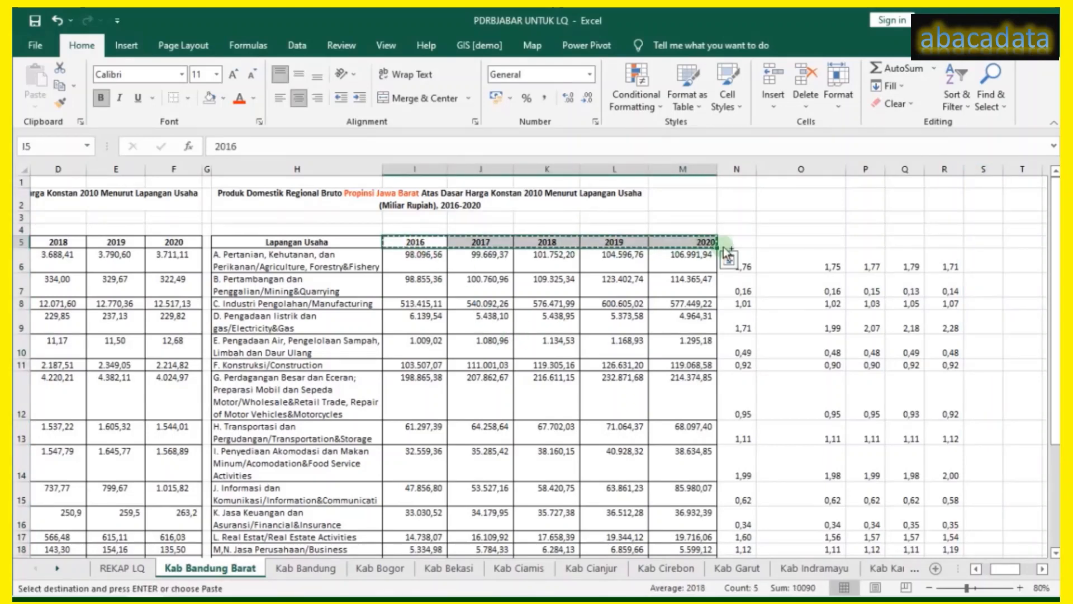
pyautogui.click(744, 241)
pyautogui.hotkey('ctrl', 'v')
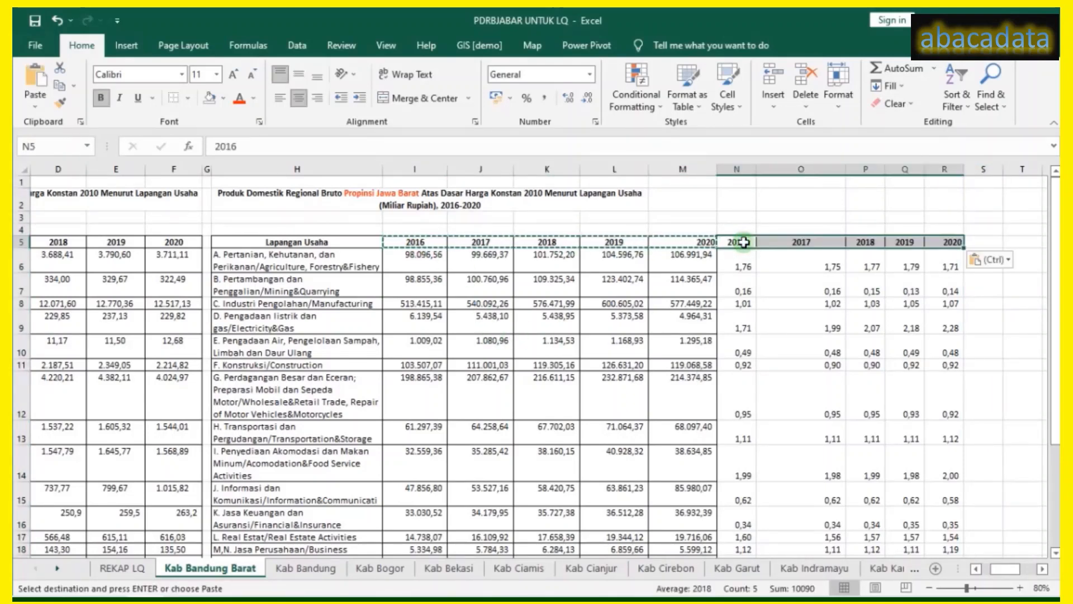
pyautogui.click(732, 299)
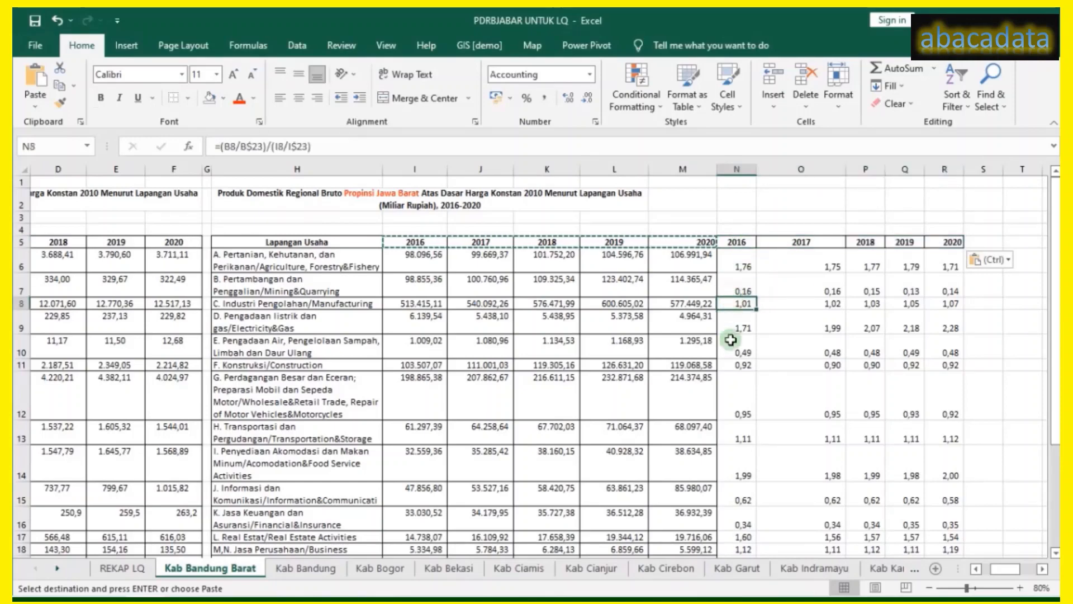
# Open the Kab Bandung sheet and narrow the blank column G between its two tables.
pyautogui.click(302, 569)
pyautogui.scroll(5, 559, 405)
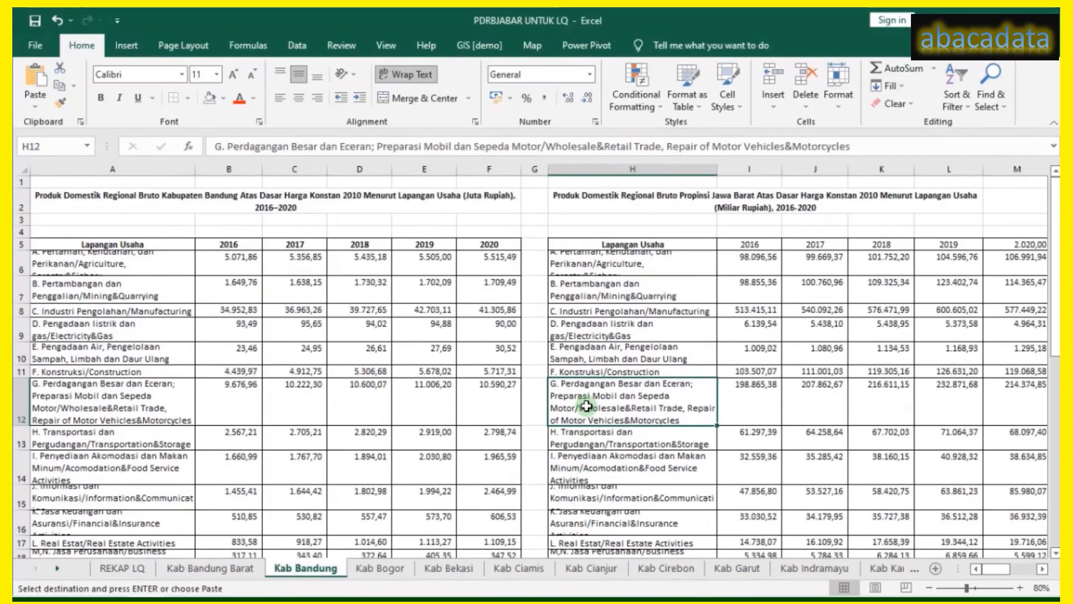
pyautogui.moveTo(548, 170); pyautogui.dragTo(531, 170)
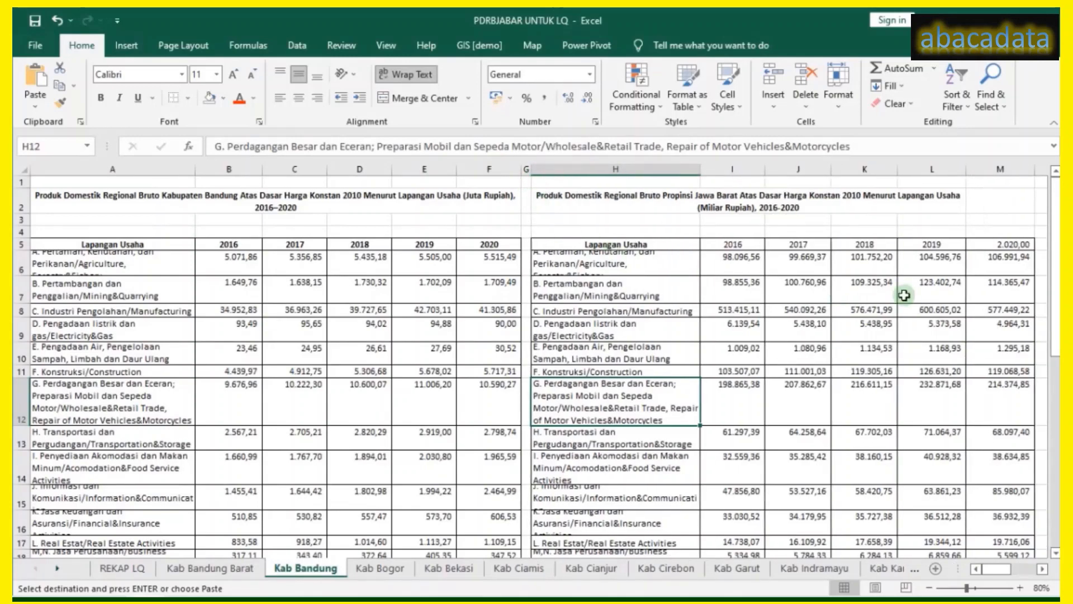
# Start a formula in N6 of the Kab Bandung sheet with the regency's 2016 agriculture value as numerator, =(B6/.
pyautogui.click(1042, 568)
pyautogui.click(930, 587)
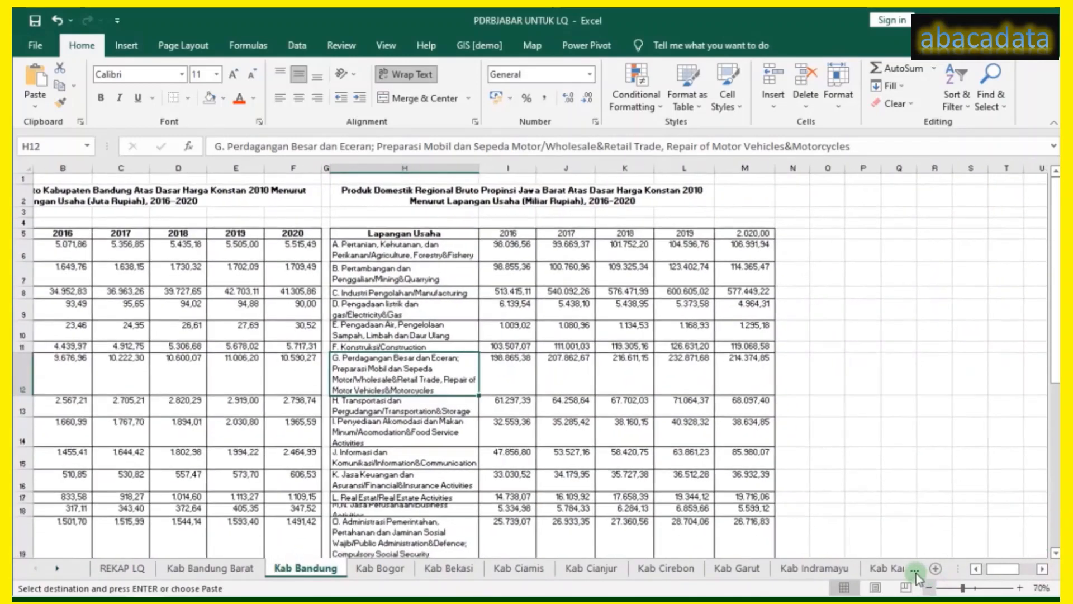
pyautogui.click(463, 308)
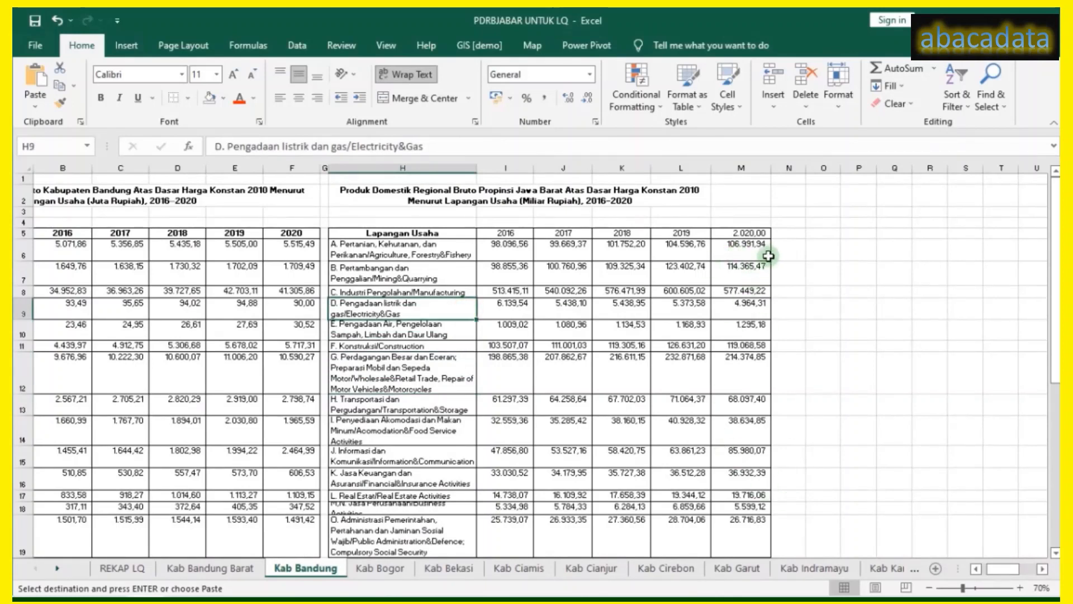
pyautogui.click(787, 253)
pyautogui.write('=')
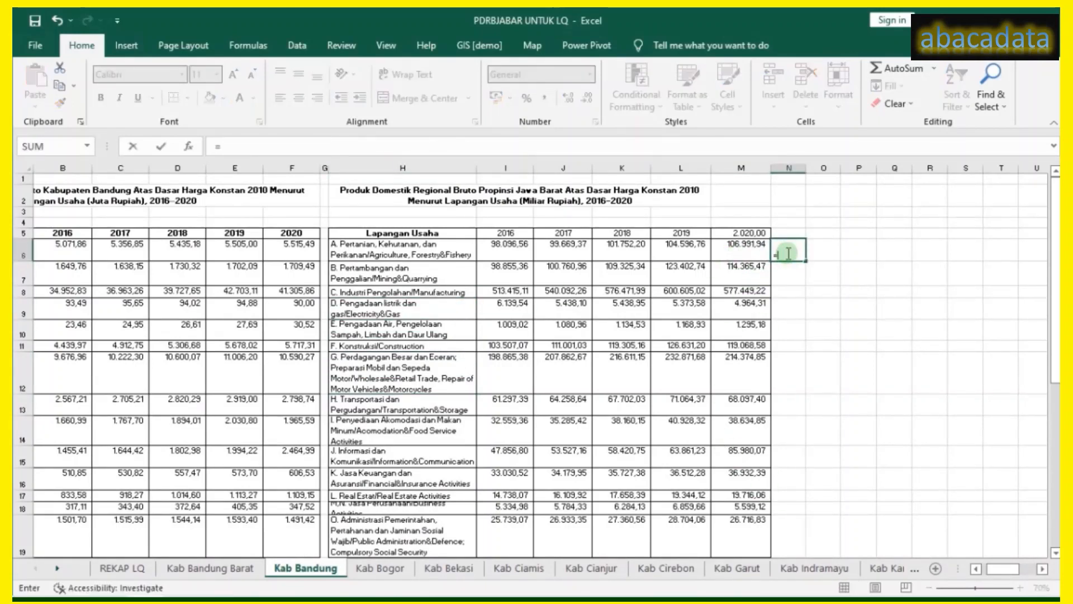
pyautogui.click(976, 569)
pyautogui.click(227, 253)
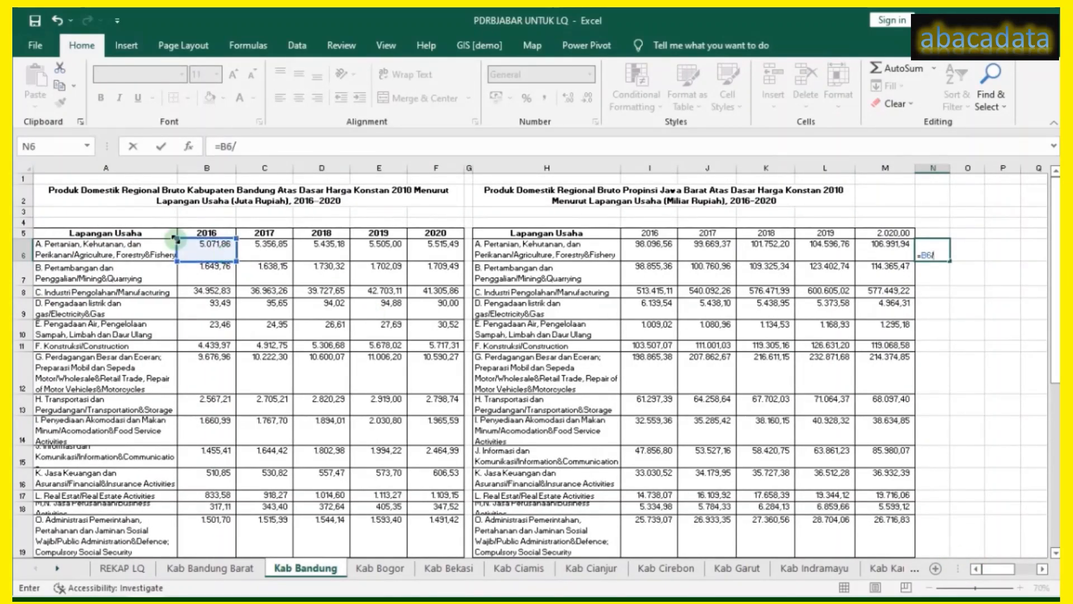
pyautogui.click(223, 146)
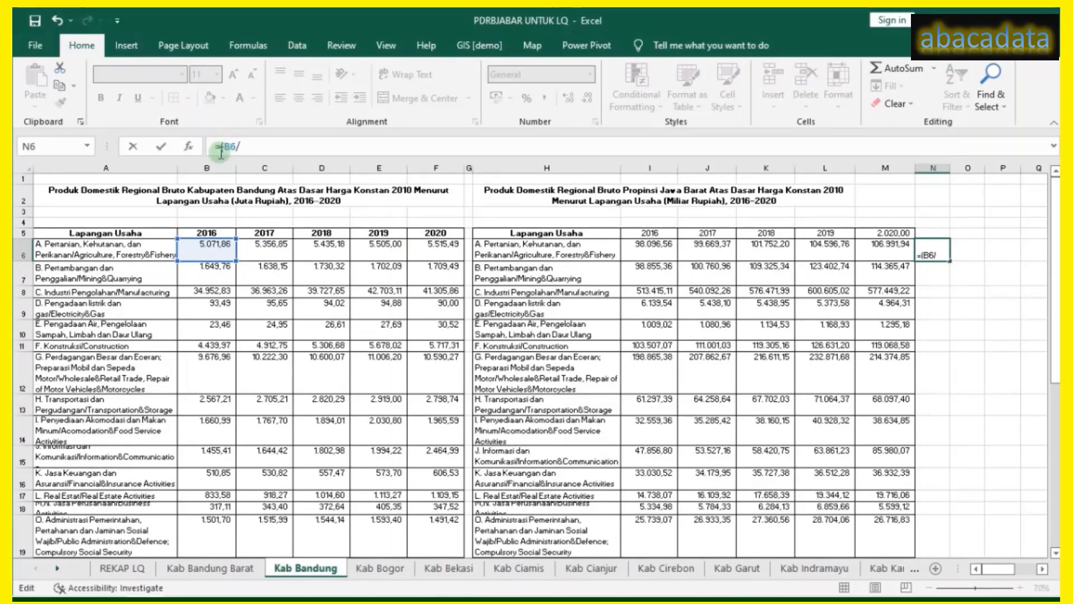
pyautogui.write('(')
# Add the regency's row-fixed 2016 total as the divisor in the N6 formula, giving =(B6/B$23)/ with a trailing division sign.
pyautogui.scroll(-3, 211, 280)
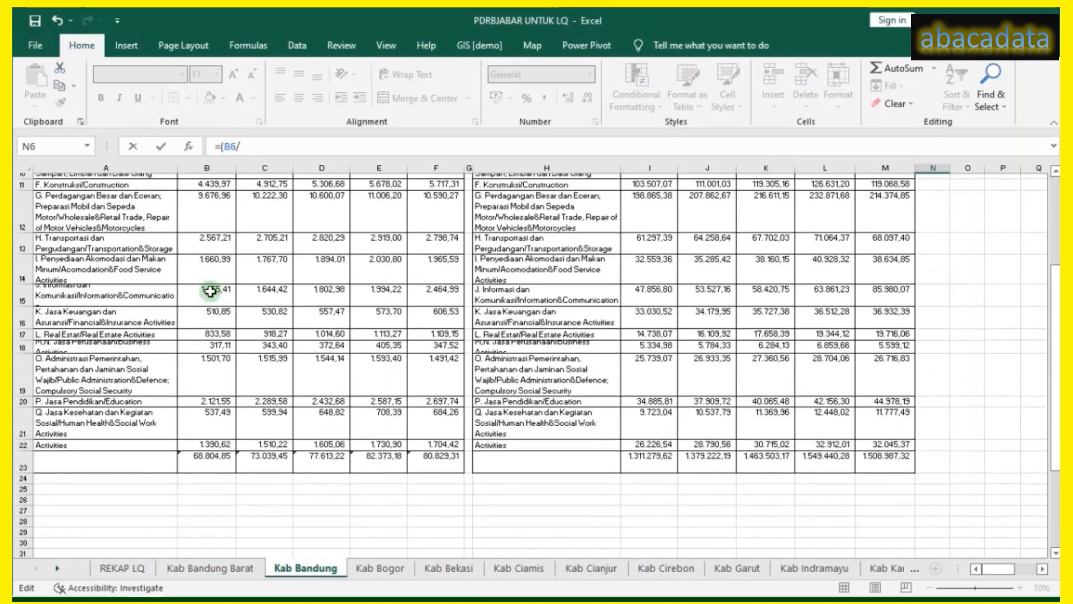
pyautogui.click(211, 458)
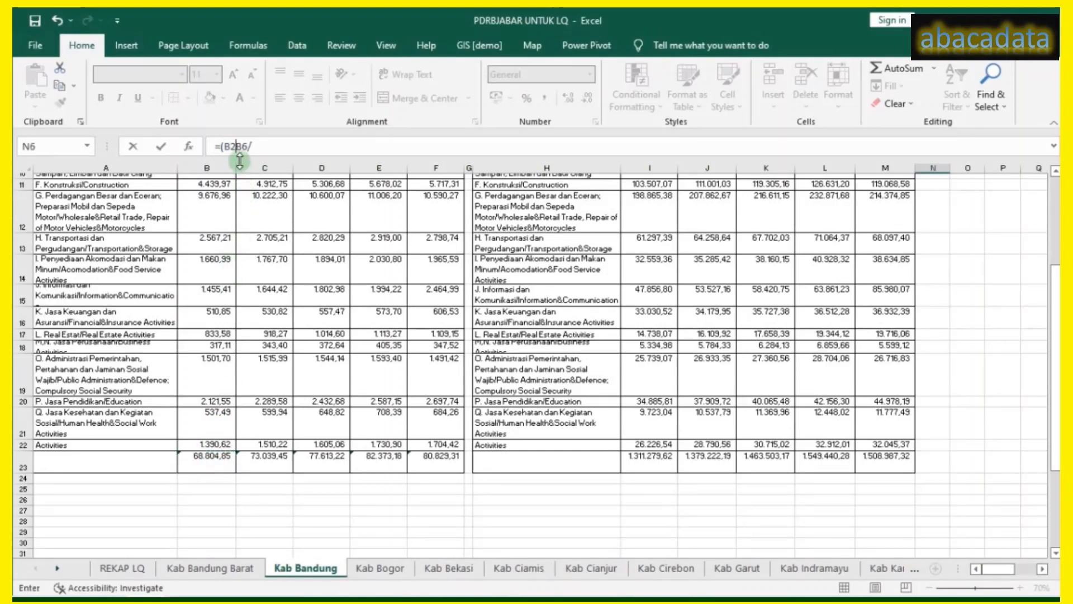
pyautogui.press('BackSpace')
pyautogui.press('BackSpace')
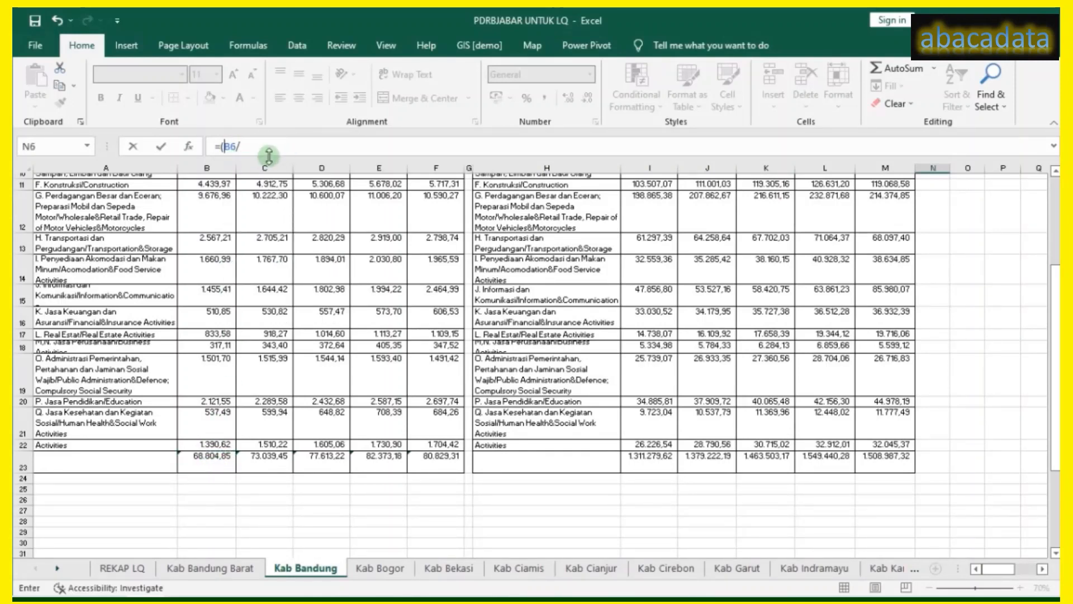
pyautogui.click(203, 457)
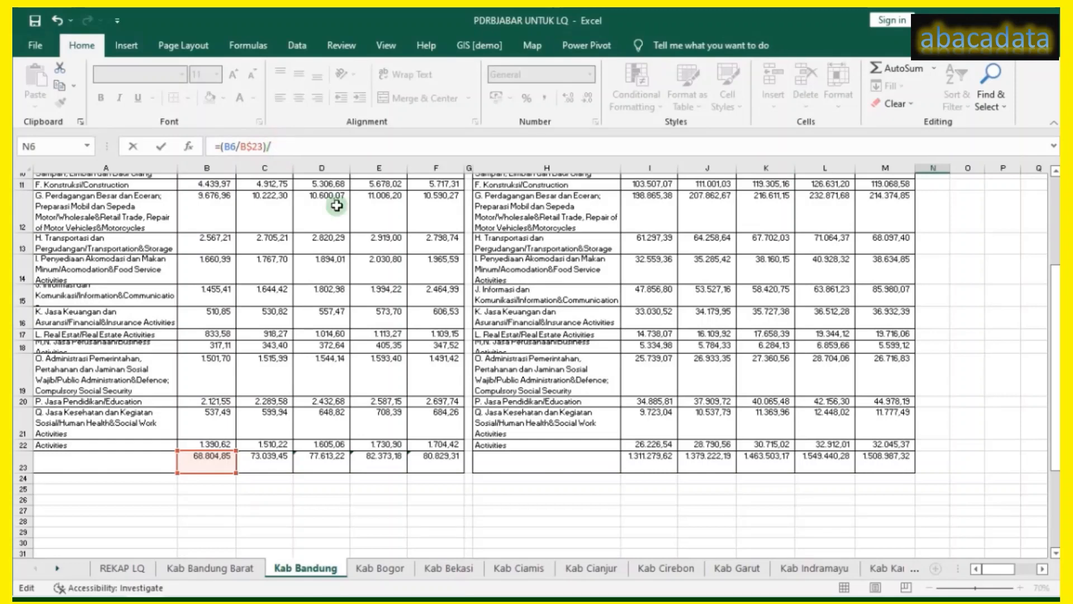
# Complete the N6 formula with the province's 2016 agriculture share as divisor, giving =(B6/B$23)/(I6/I$23), and enter it.
pyautogui.scroll(3, 609, 352)
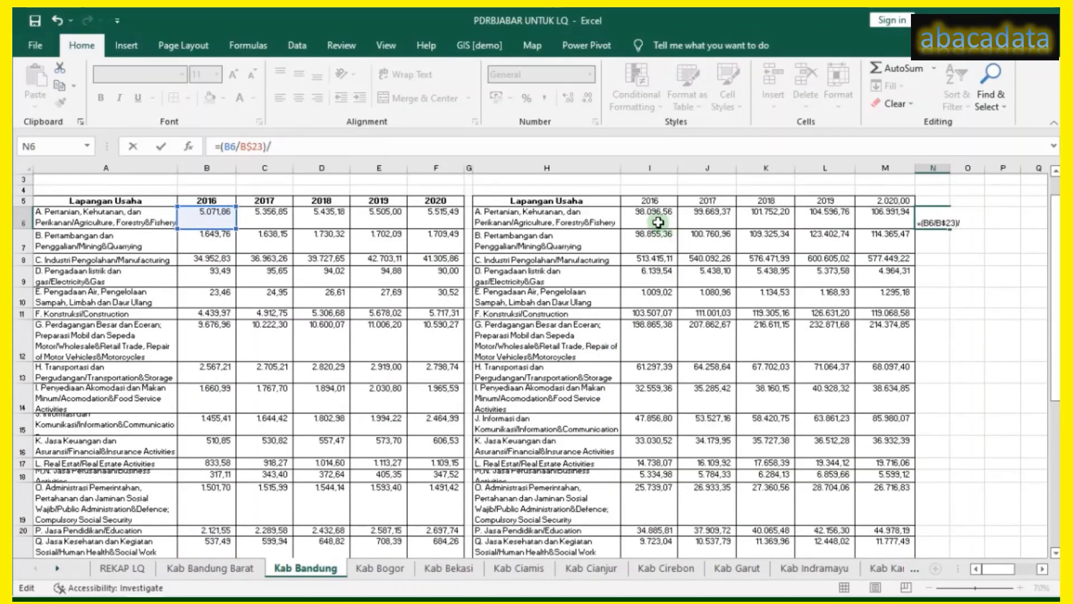
pyautogui.click(657, 222)
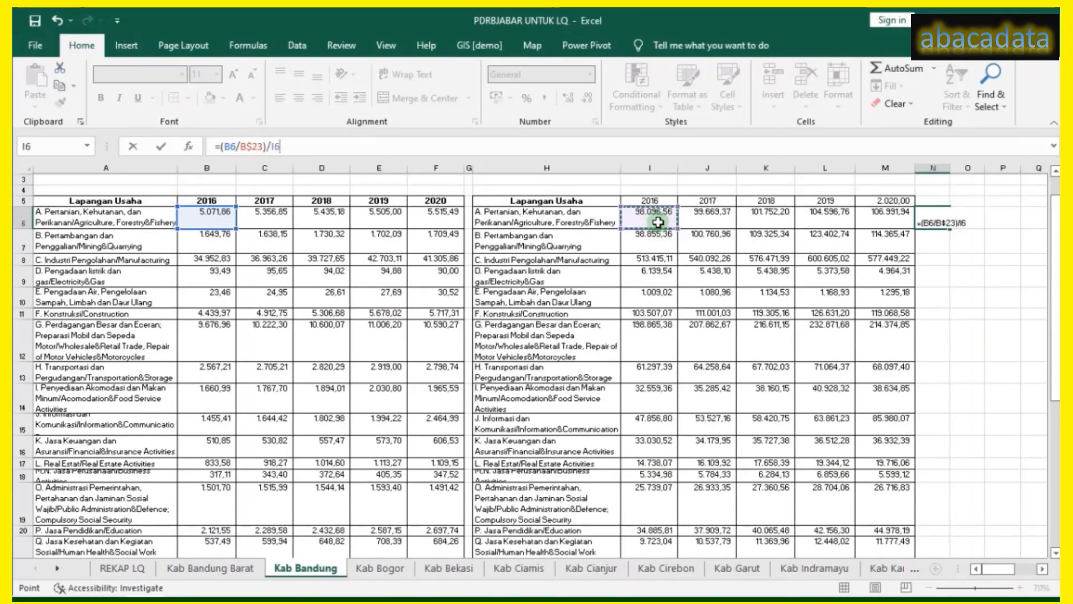
pyautogui.press('Left')
pyautogui.press('Right')
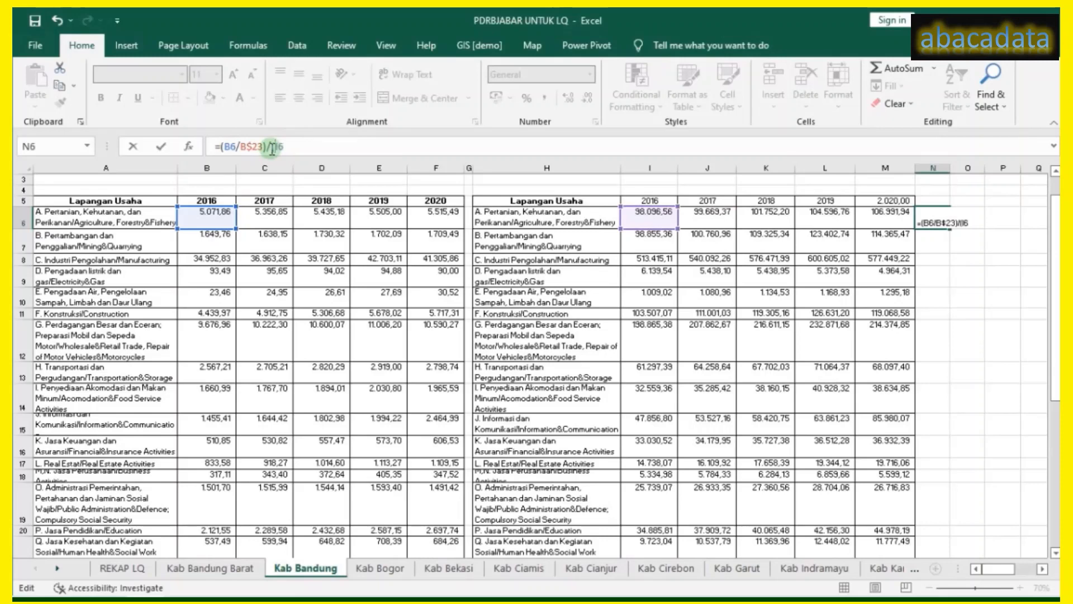
pyautogui.click(272, 147)
pyautogui.write('(')
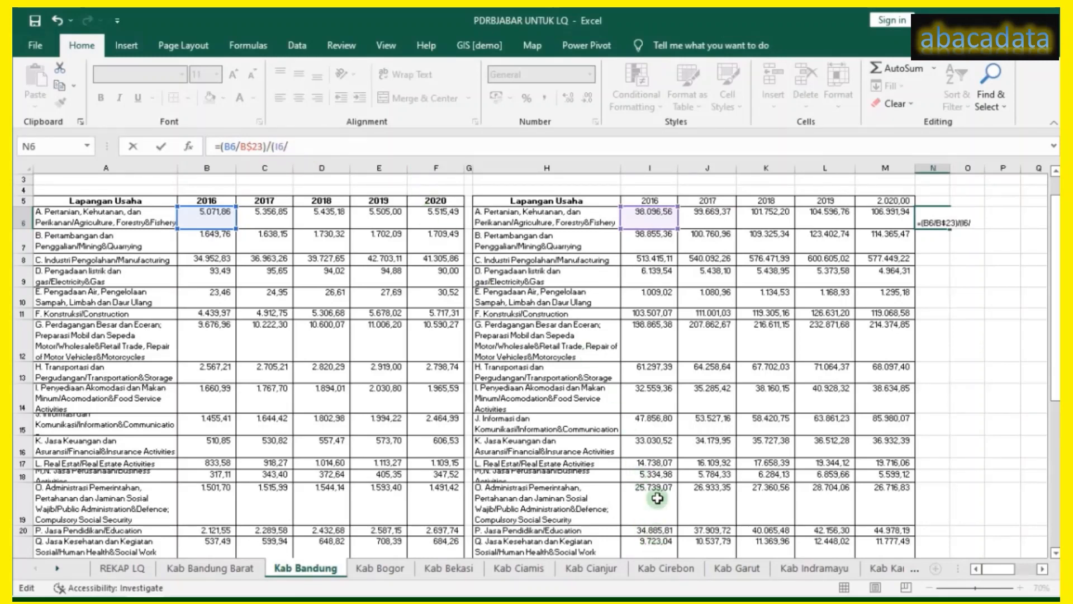
pyautogui.scroll(-2, 658, 498)
pyautogui.click(657, 524)
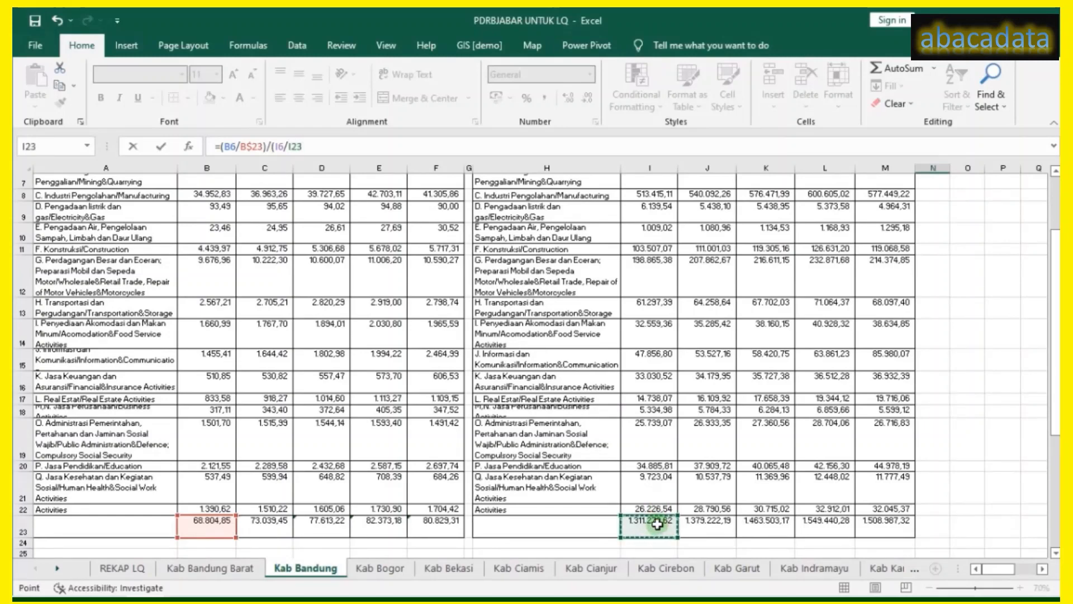
pyautogui.write(')')
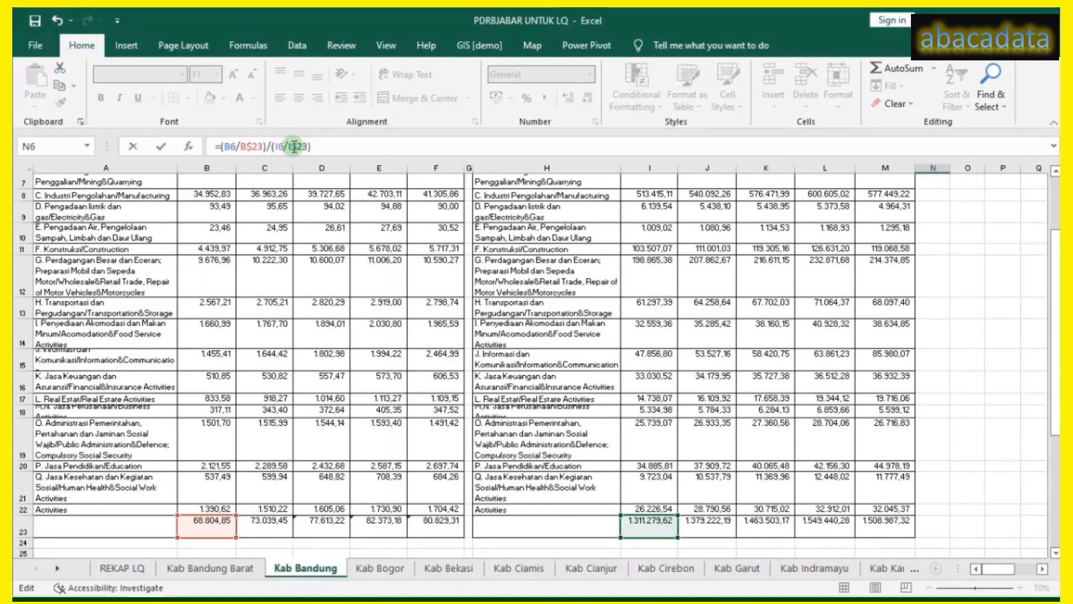
pyautogui.scroll(2, 1009, 288)
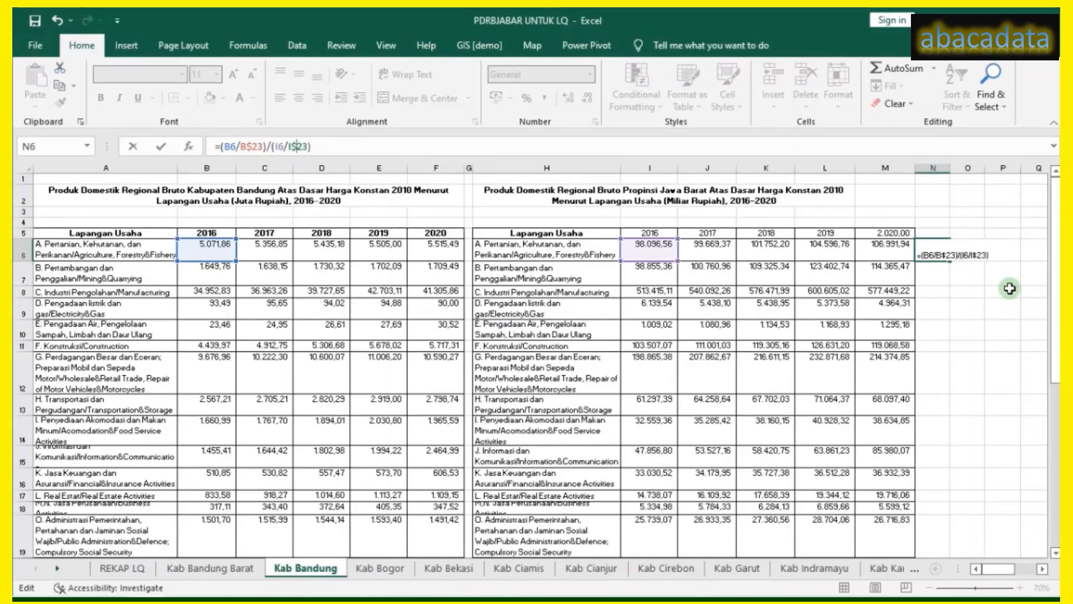
pyautogui.press('Return')
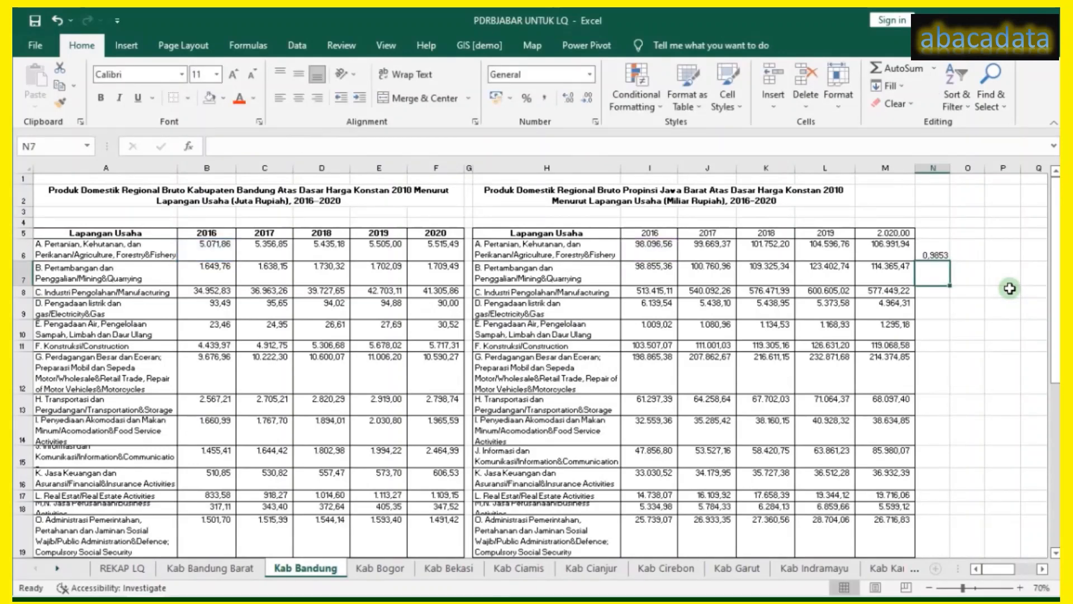
# Format the LQ result in N6 to two decimal places and fill its formula down to N22.
pyautogui.click(940, 250)
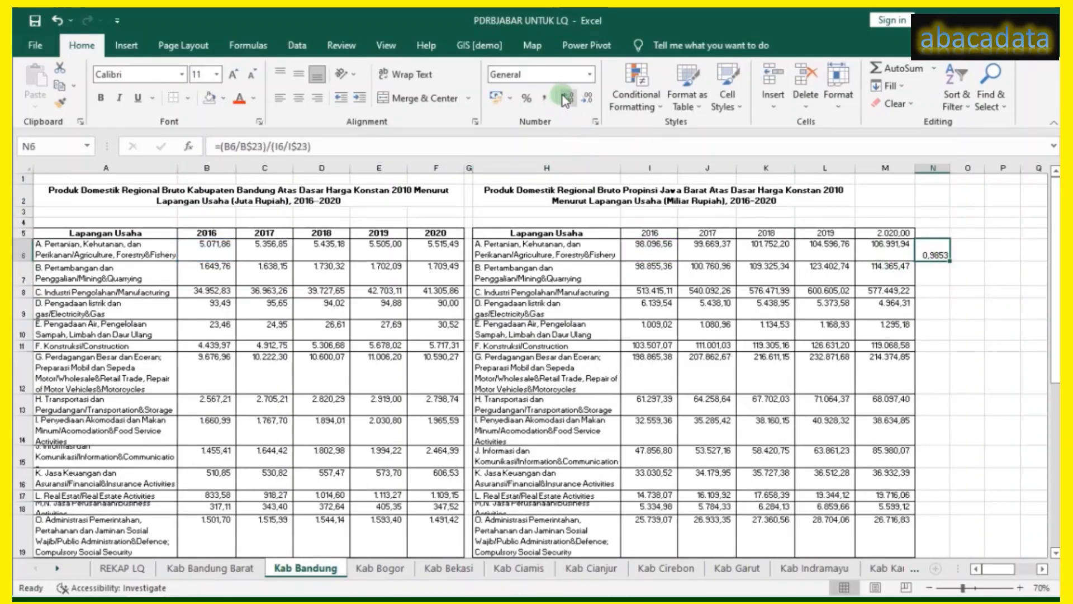
pyautogui.click(589, 103)
pyautogui.click(590, 103)
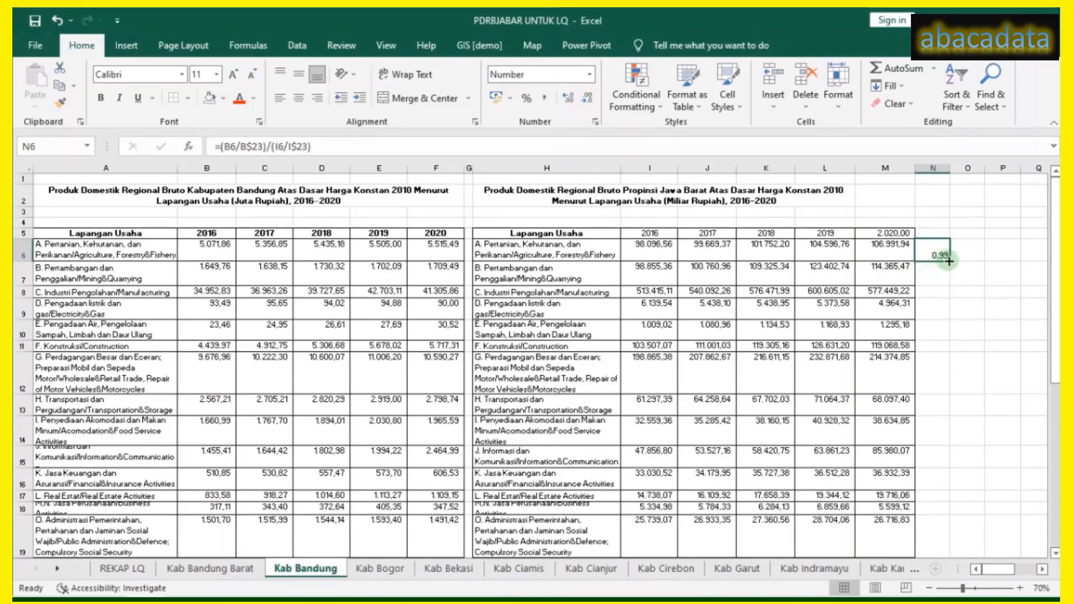
pyautogui.moveTo(950, 260); pyautogui.dragTo(949, 522)
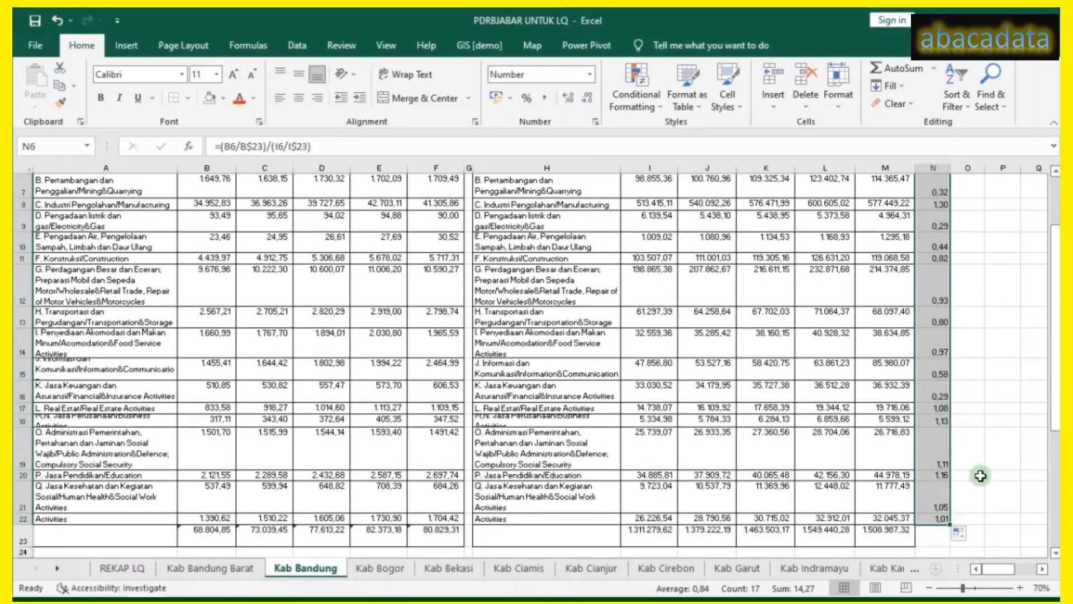
pyautogui.scroll(2, 962, 509)
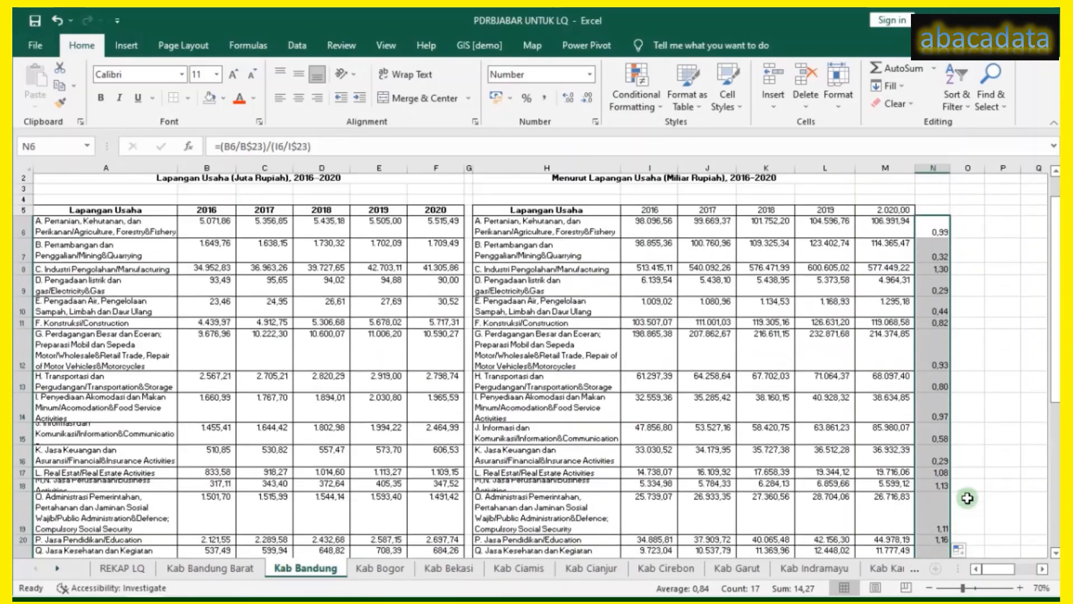
# Fill the N6:N22 LQ formulas across to column R to cover the years 2017 to 2020.
pyautogui.click(1055, 552)
pyautogui.click(1043, 569)
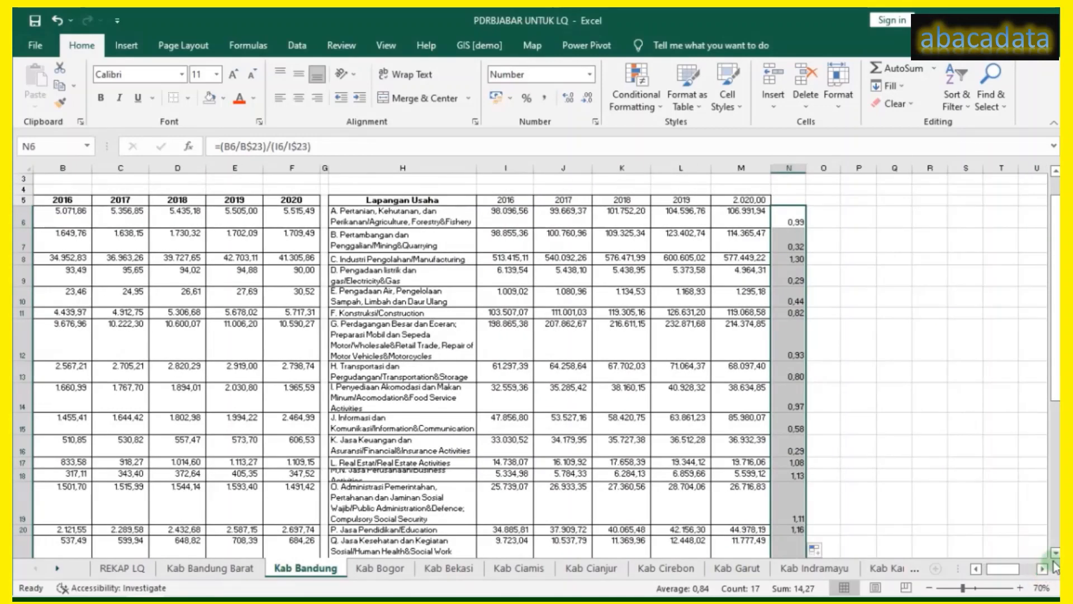
pyautogui.scroll(-2, 748, 523)
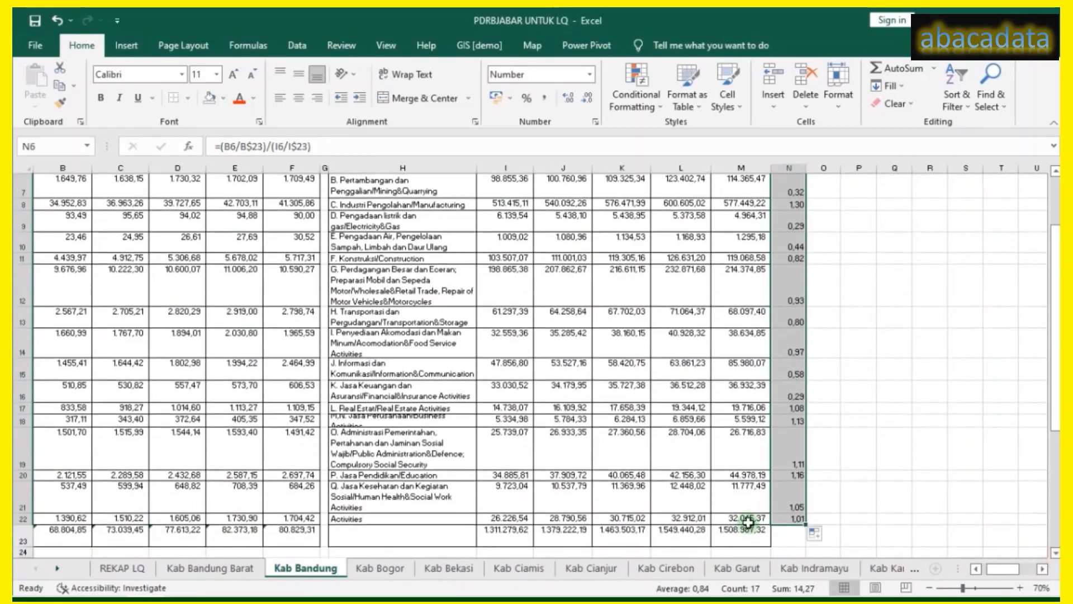
pyautogui.moveTo(805, 524); pyautogui.dragTo(939, 527)
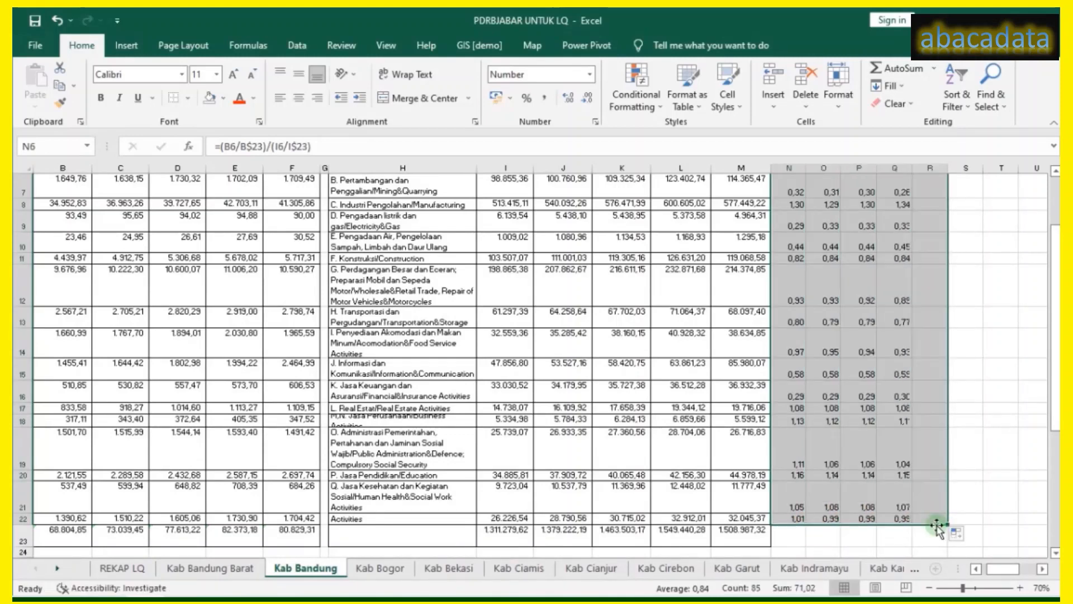
pyautogui.click(856, 420)
pyautogui.scroll(2, 856, 424)
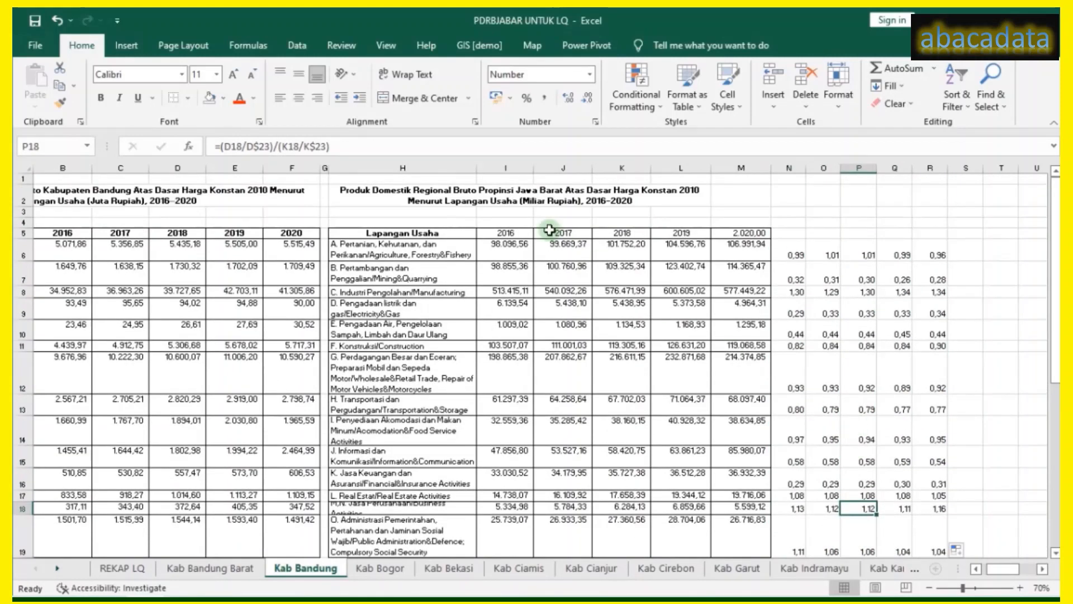
# Format the province table's year headers in I5:M5 as Text.
pyautogui.moveTo(503, 232); pyautogui.dragTo(740, 233)
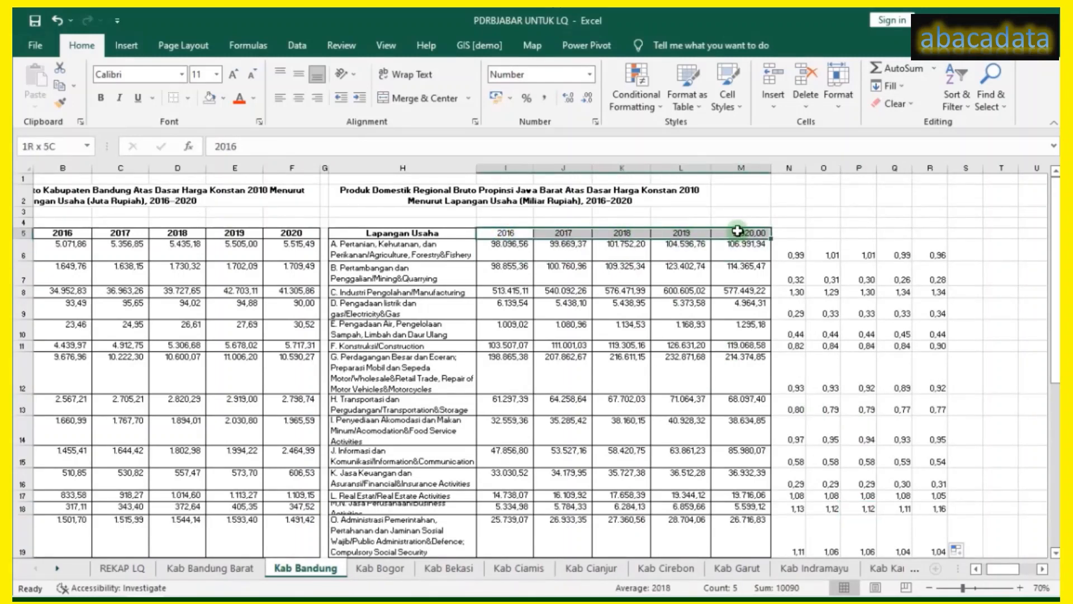
pyautogui.click(545, 98)
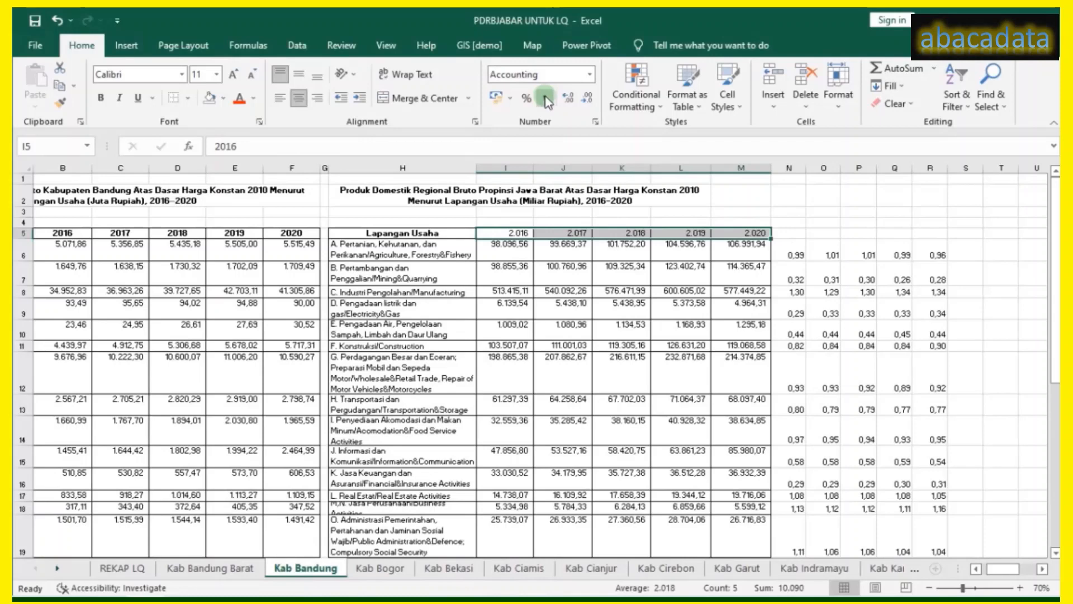
pyautogui.rightClick(554, 230)
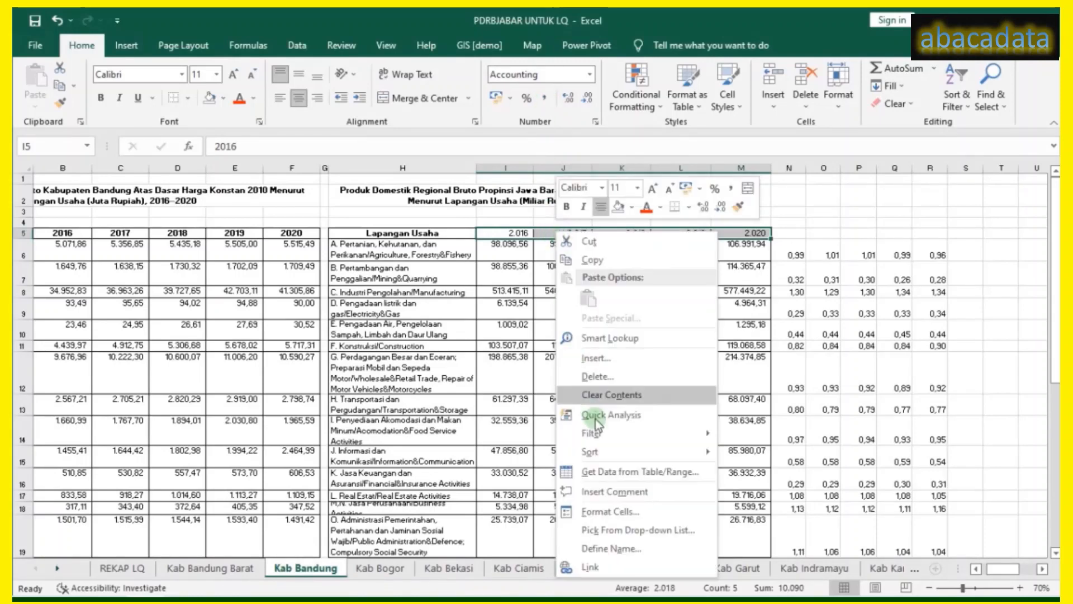
pyautogui.click(616, 510)
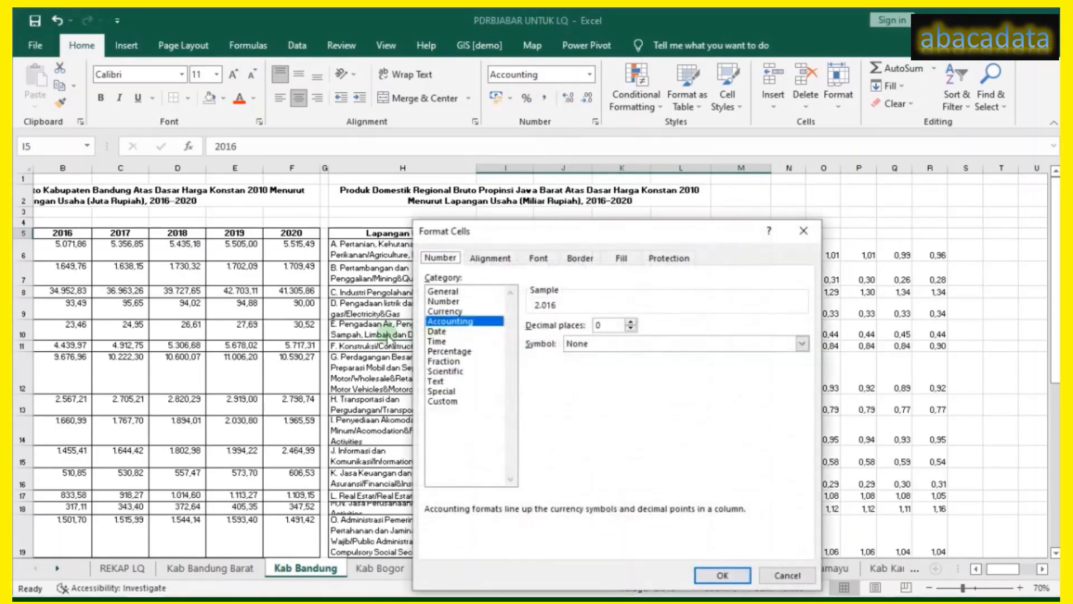
pyautogui.click(436, 382)
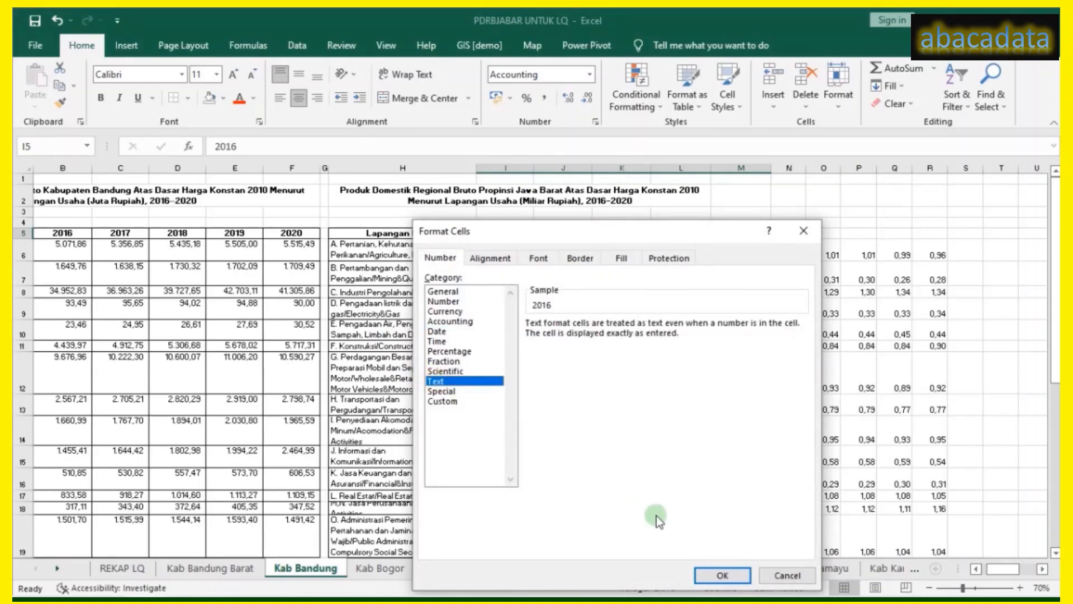
pyautogui.click(721, 575)
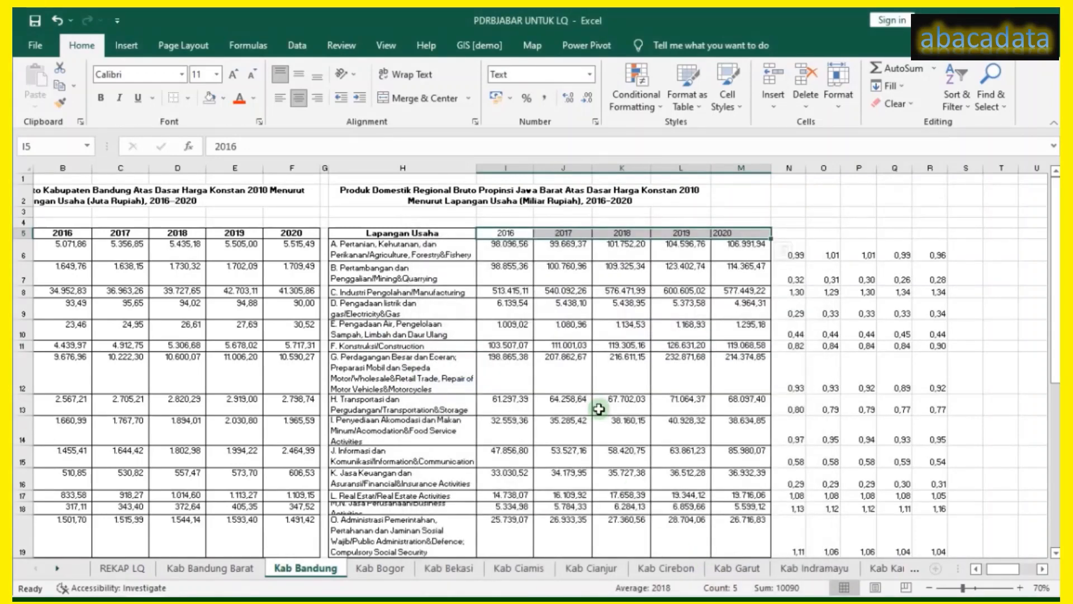
# Copy the year headers from I5:M5 into N5:R5 above the LQ results.
pyautogui.hotkey('ctrl', 'c')
pyautogui.click(791, 233)
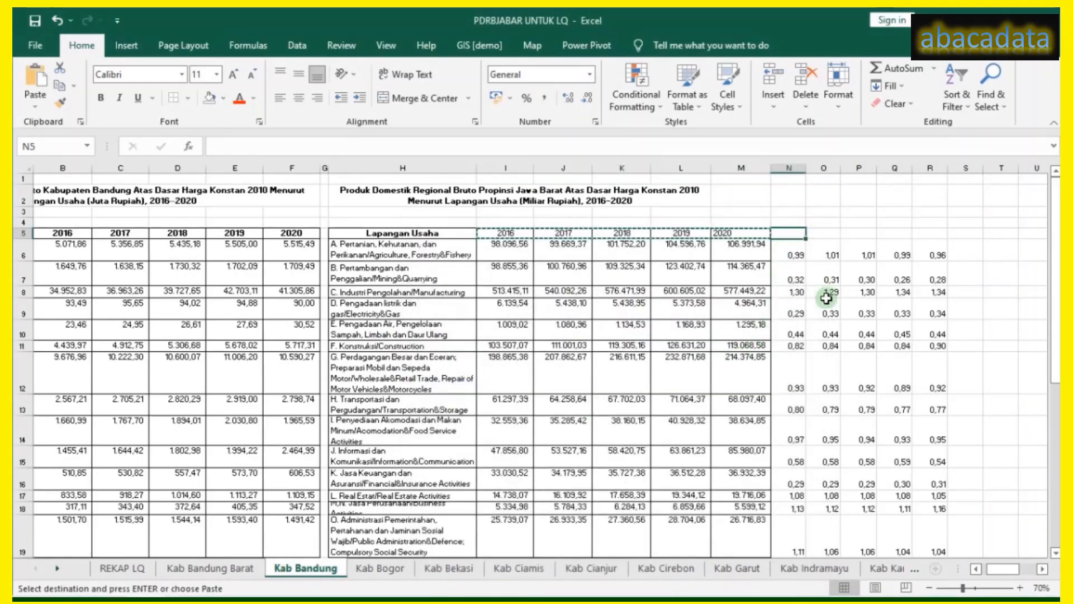
pyautogui.hotkey('ctrl', 'v')
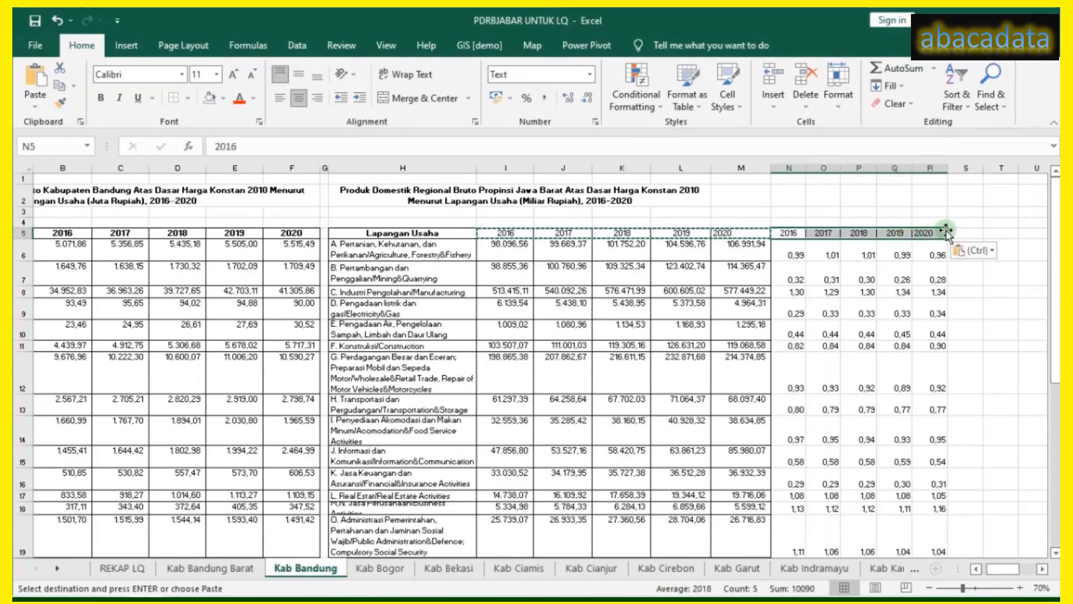
pyautogui.click(965, 233)
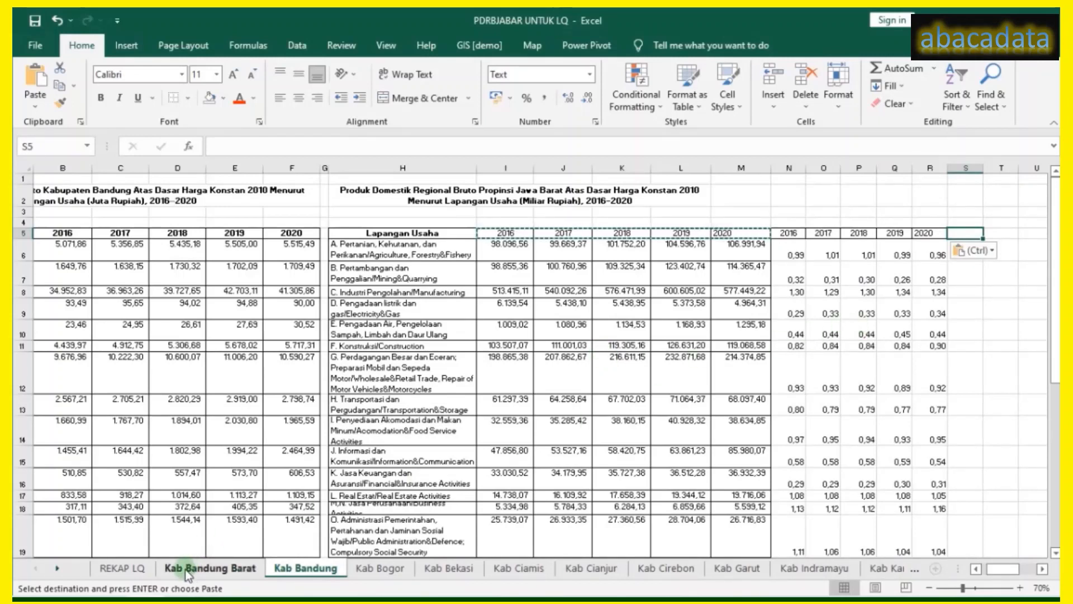
# Insert a new blank worksheet before the Kab Bogor sheet.
pyautogui.click(361, 573)
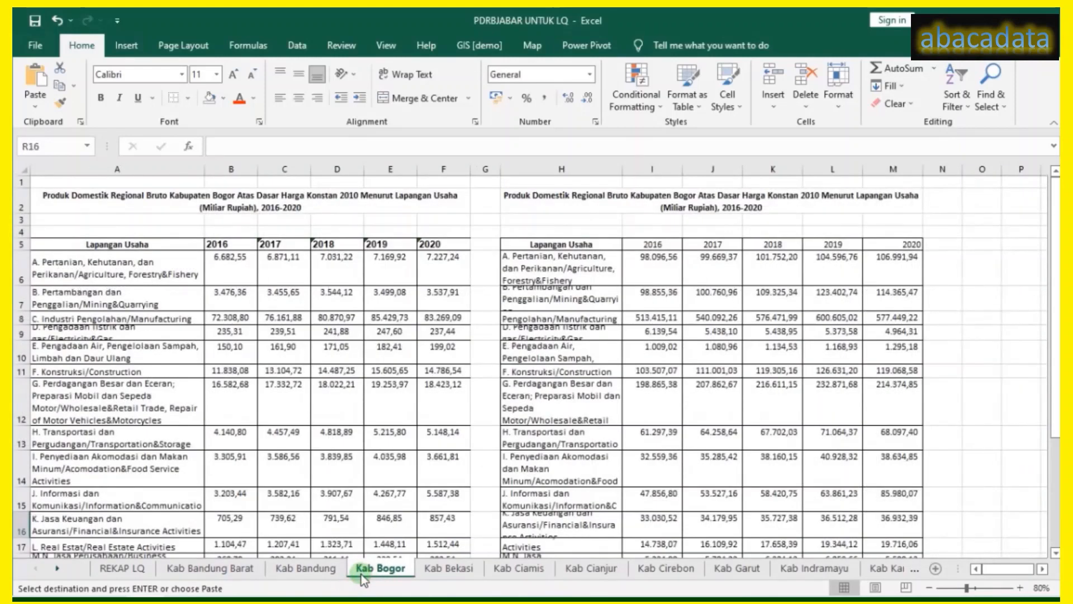
pyautogui.rightClick(390, 574)
pyautogui.click(430, 391)
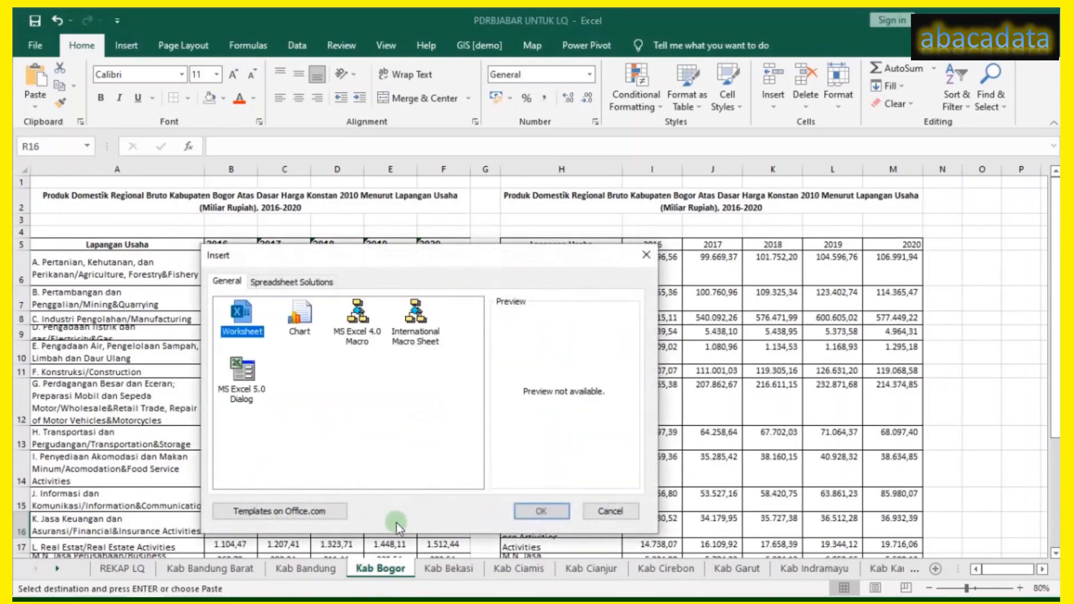
pyautogui.click(541, 510)
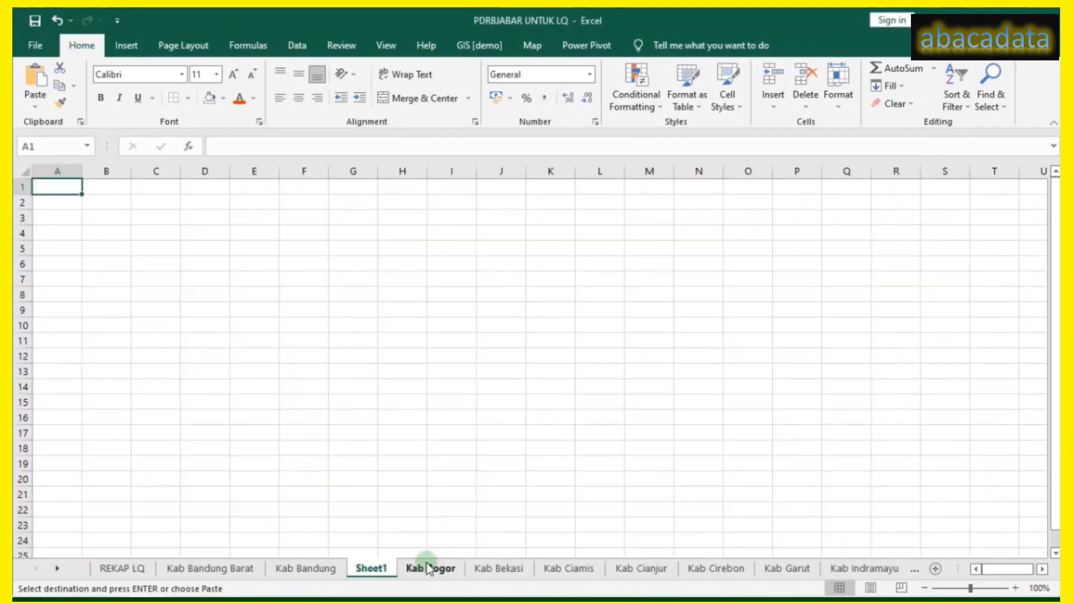
# Insert a blank column before the LQ results in column N of the Kab Bandung Barat sheet.
pyautogui.click(224, 568)
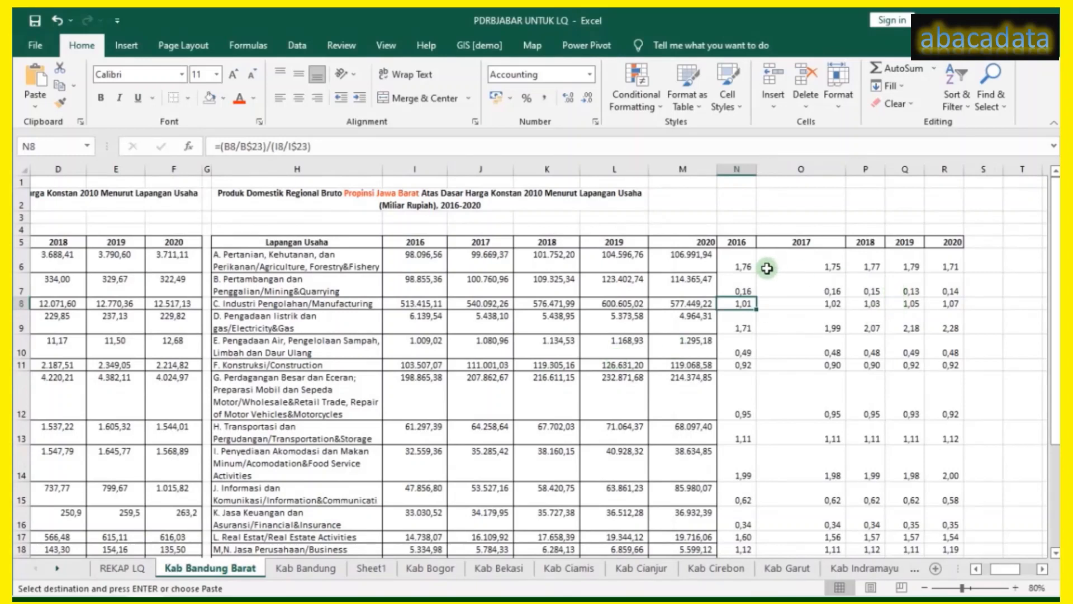
pyautogui.click(737, 170)
pyautogui.rightClick(738, 172)
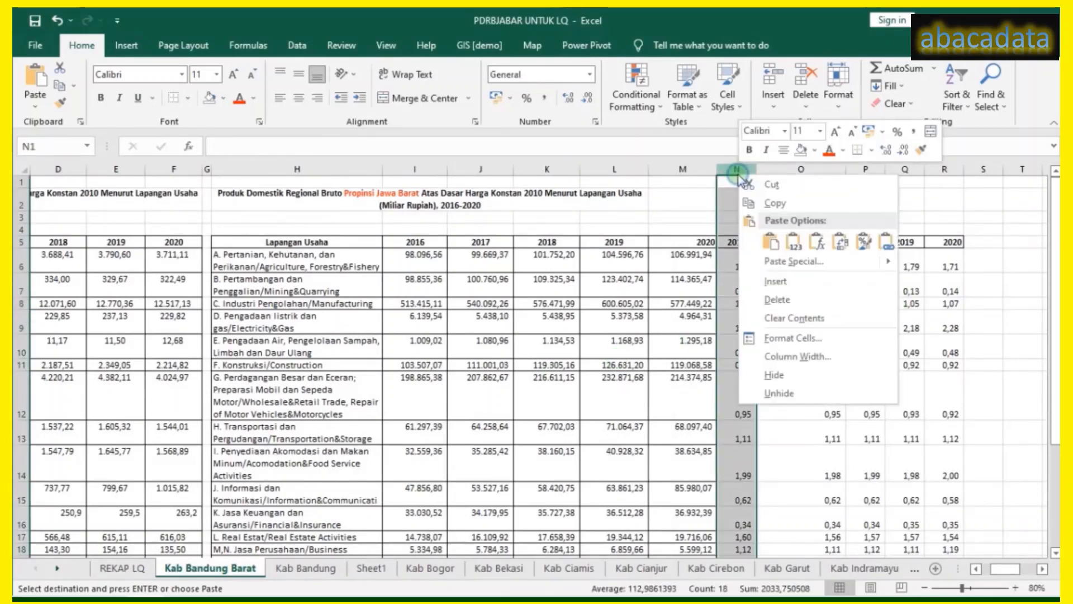
pyautogui.click(772, 283)
# Copy the Lapangan Usaha header and sector labels from column H into the blank column, starting at N5.
pyautogui.moveTo(295, 261); pyautogui.dragTo(290, 419)
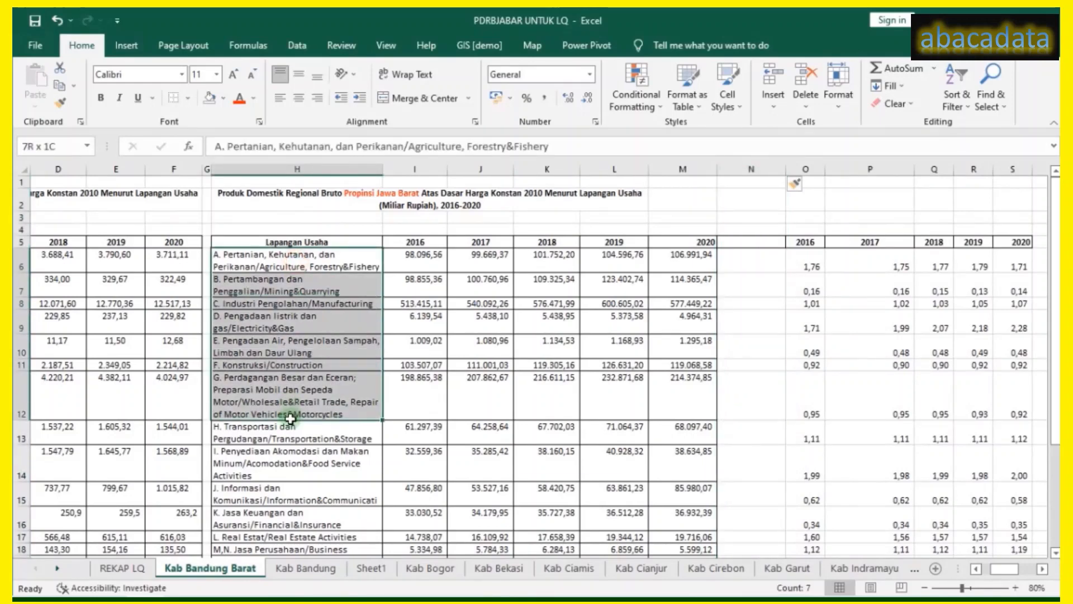
pyautogui.moveTo(292, 241); pyautogui.dragTo(290, 523)
pyautogui.hotkey('ctrl', 'c')
pyautogui.scroll(3, 621, 402)
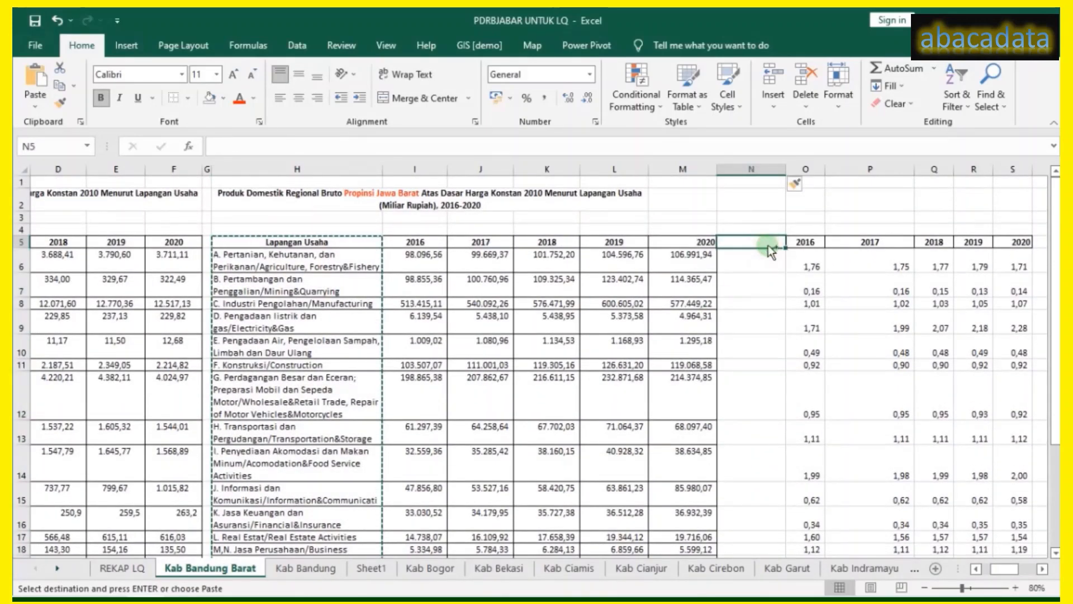
pyautogui.click(768, 244)
pyautogui.hotkey('ctrl', 'v')
# Widen column N for the sector labels and autofit the row heights of the whole sheet.
pyautogui.click(787, 178)
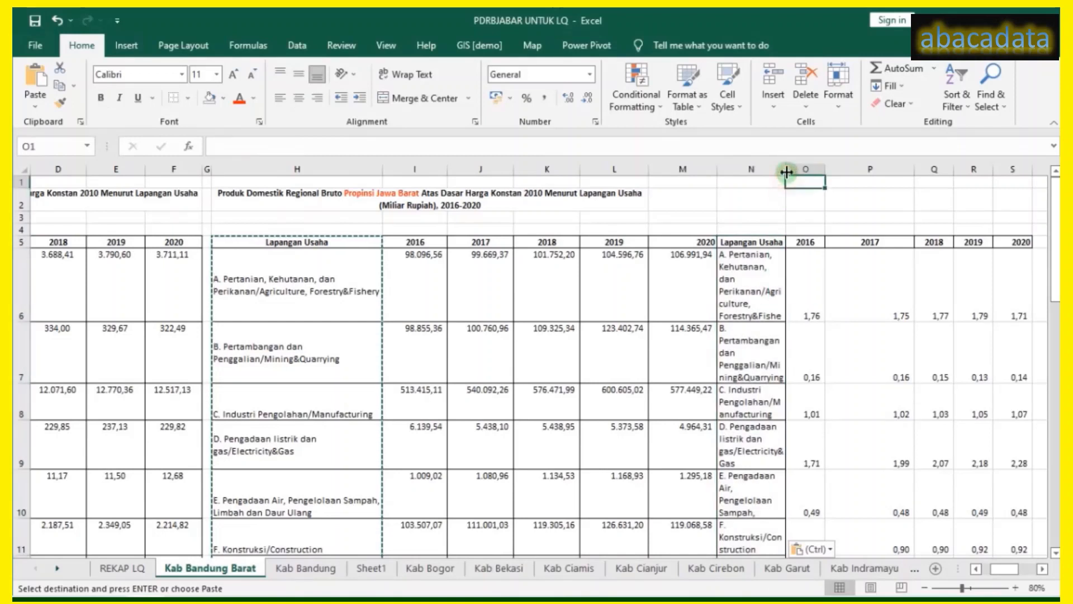
pyautogui.moveTo(786, 169); pyautogui.dragTo(835, 169)
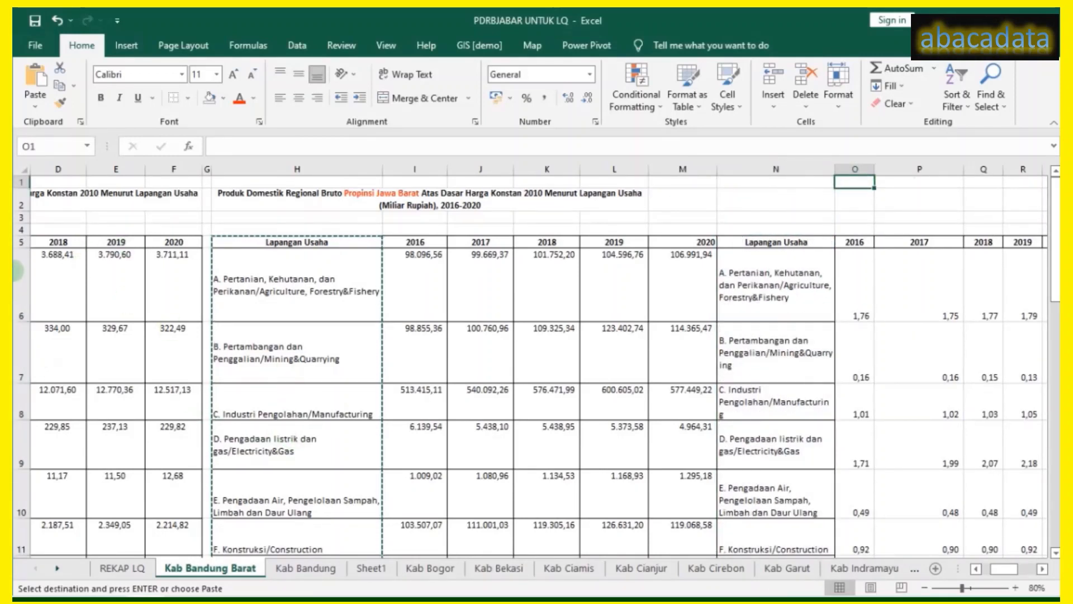
pyautogui.click(18, 181)
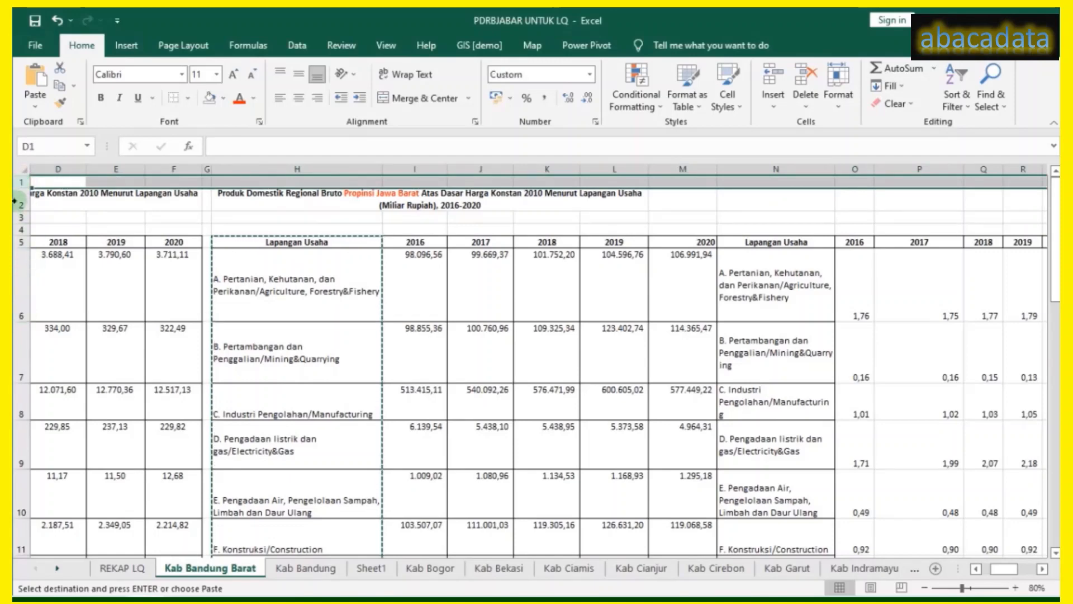
pyautogui.click(24, 173)
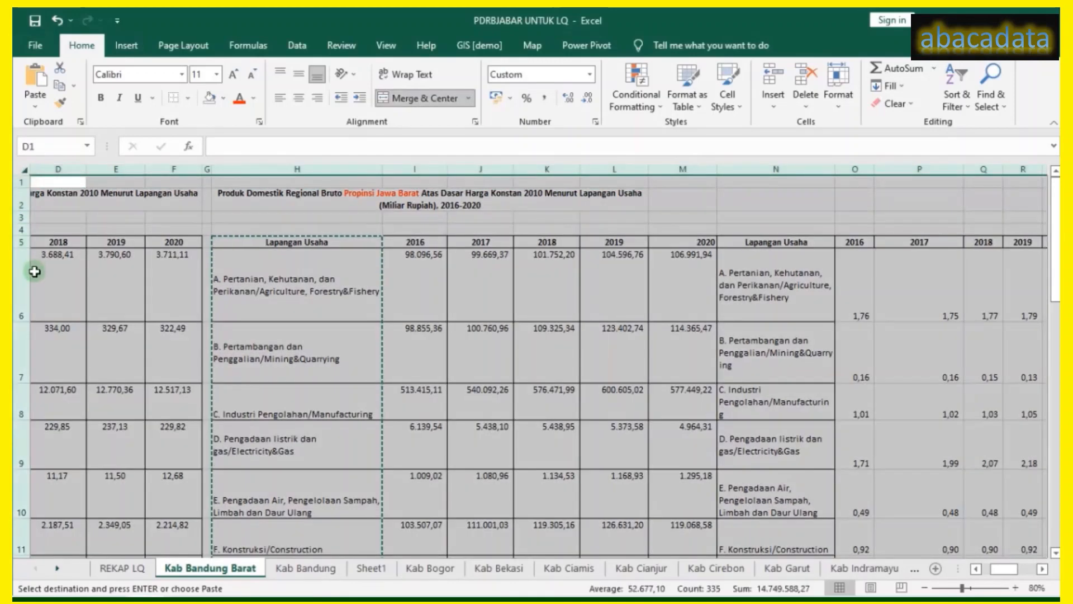
pyautogui.doubleClick(22, 321)
pyautogui.click(860, 413)
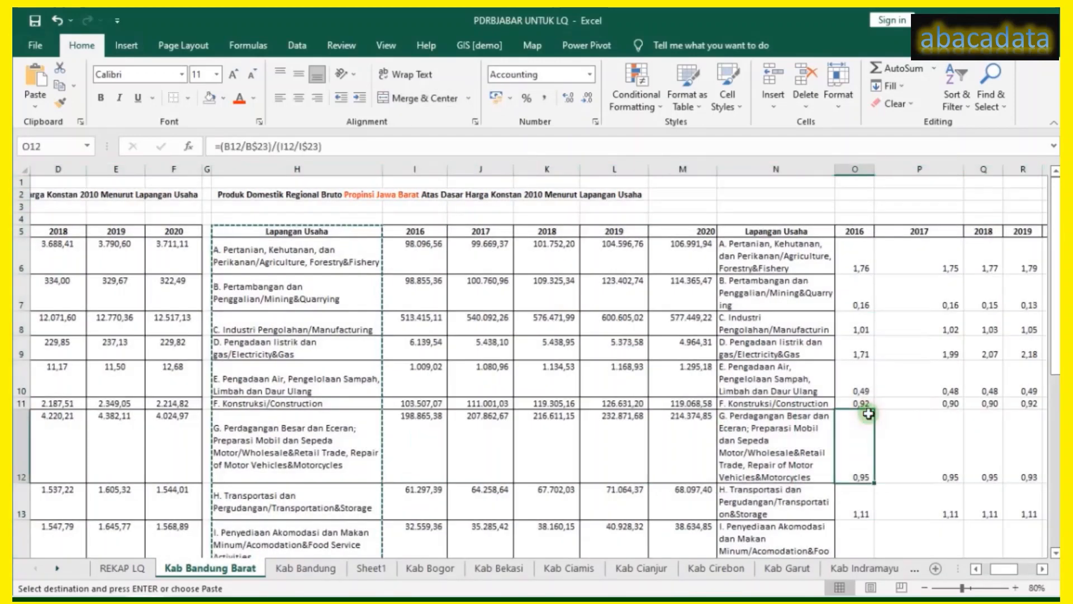
# Insert a blank column before the LQ results in column N of the Kab Bandung sheet.
pyautogui.click(292, 567)
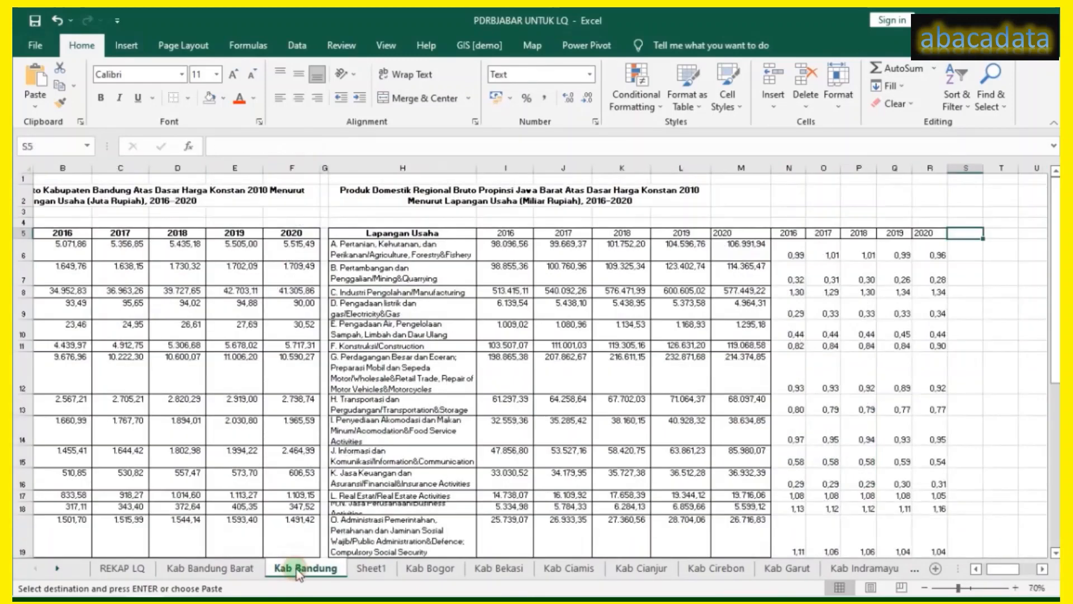
pyautogui.click(788, 168)
pyautogui.rightClick(789, 168)
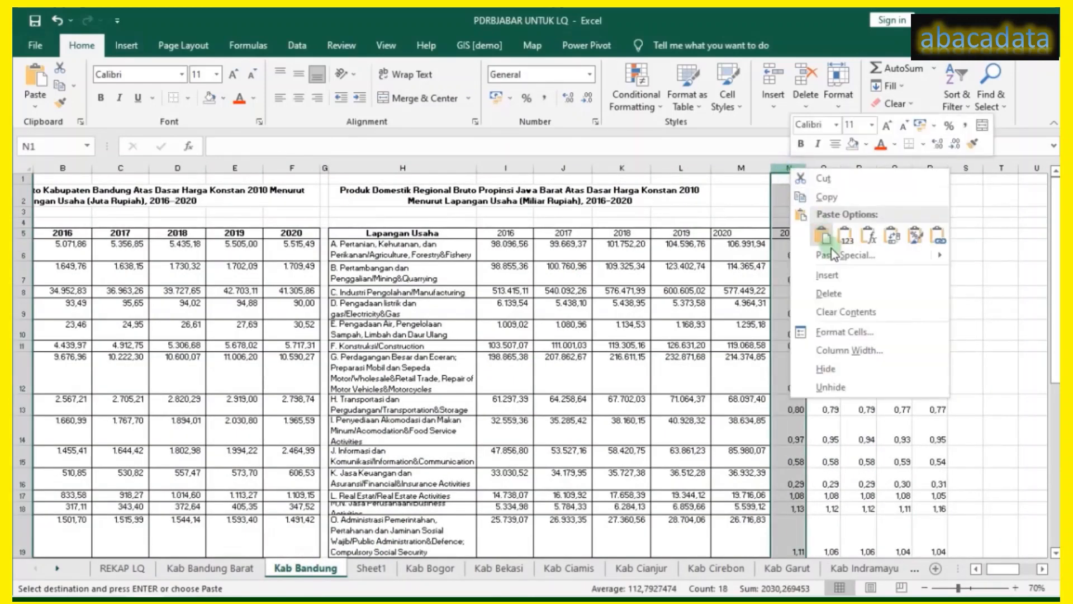
pyautogui.click(837, 276)
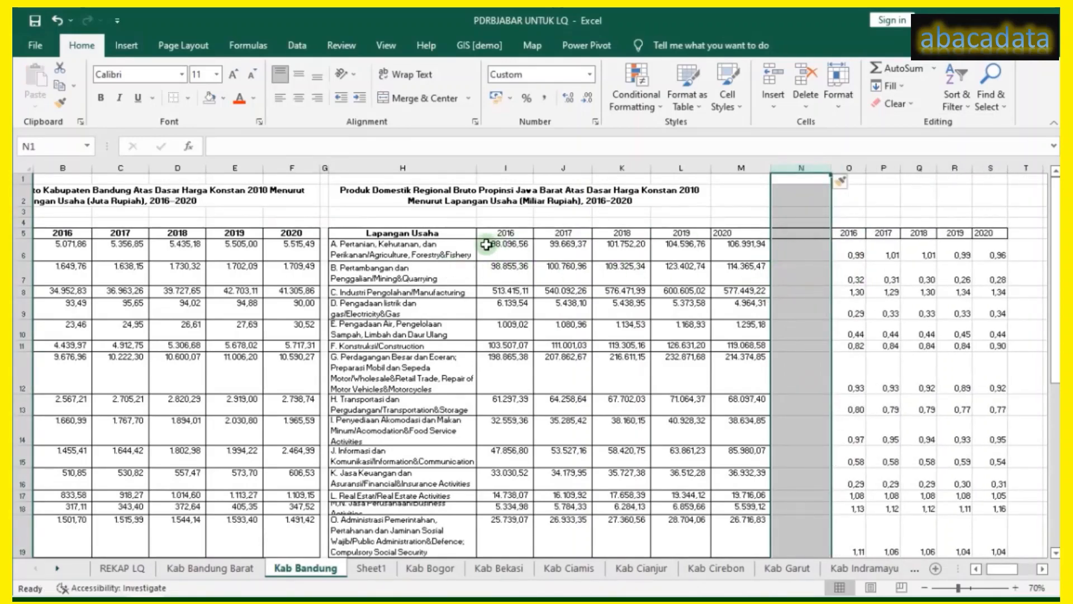
# Copy the sector labels in H6:H22 of the Kab Bandung sheet into the blank column, starting at N6.
pyautogui.moveTo(430, 246); pyautogui.dragTo(422, 472)
pyautogui.rightClick(426, 338)
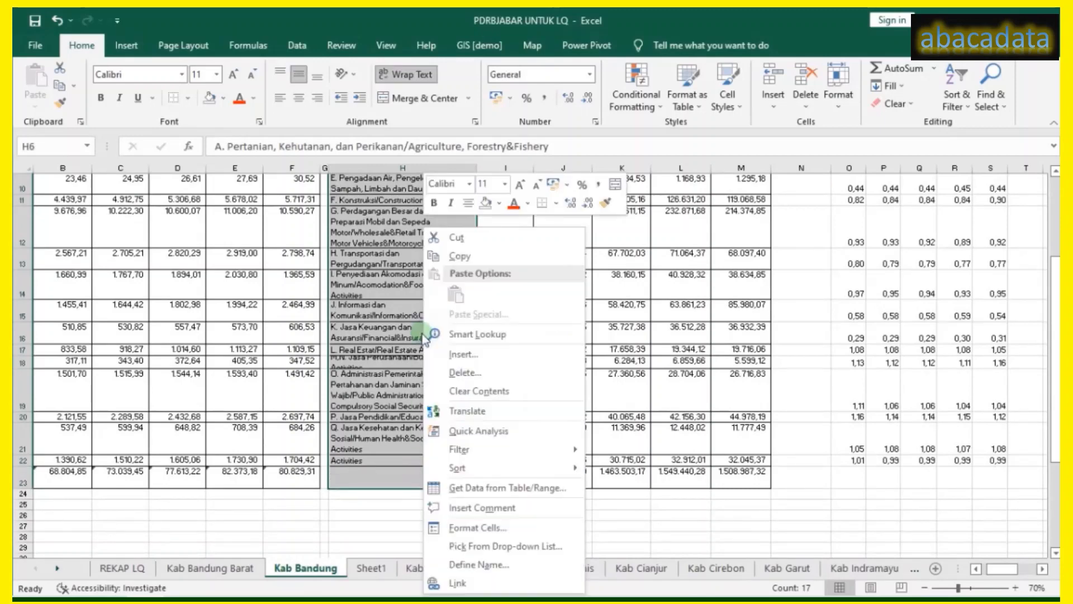
pyautogui.click(460, 255)
pyautogui.scroll(3, 749, 285)
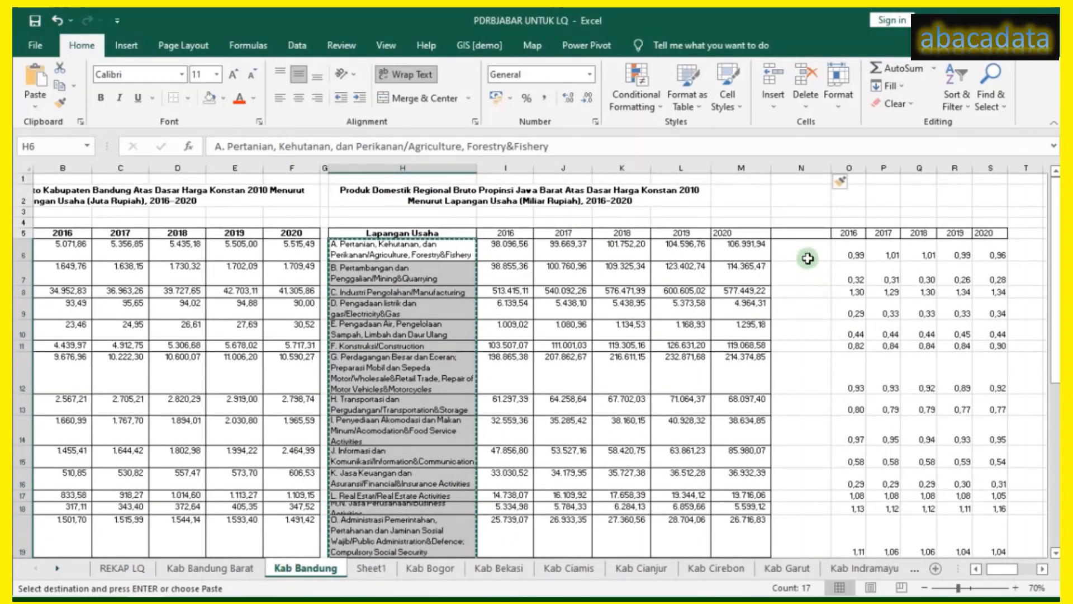
pyautogui.click(804, 251)
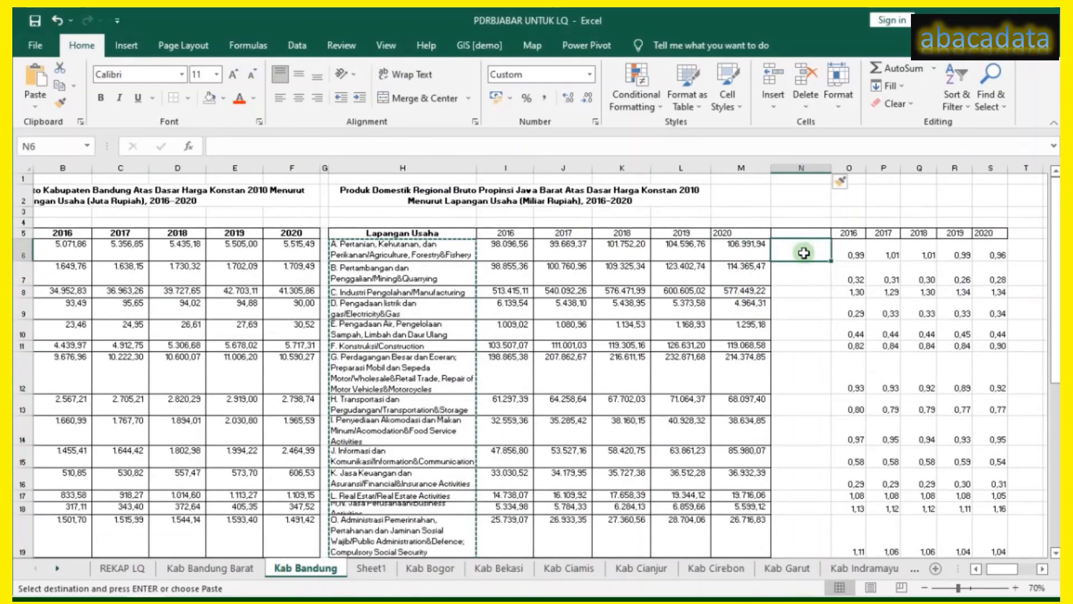
pyautogui.hotkey('ctrl', 'v')
# Widen column N of the Kab Bandung sheet for the sector labels and autofit the height of row 6.
pyautogui.moveTo(835, 171); pyautogui.dragTo(862, 170)
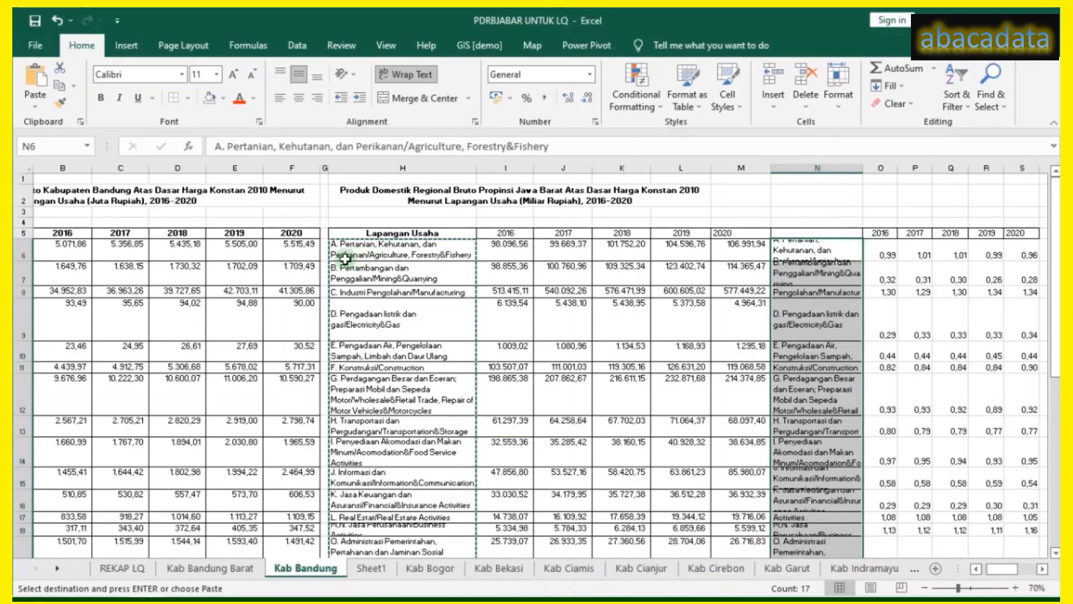
pyautogui.doubleClick(19, 261)
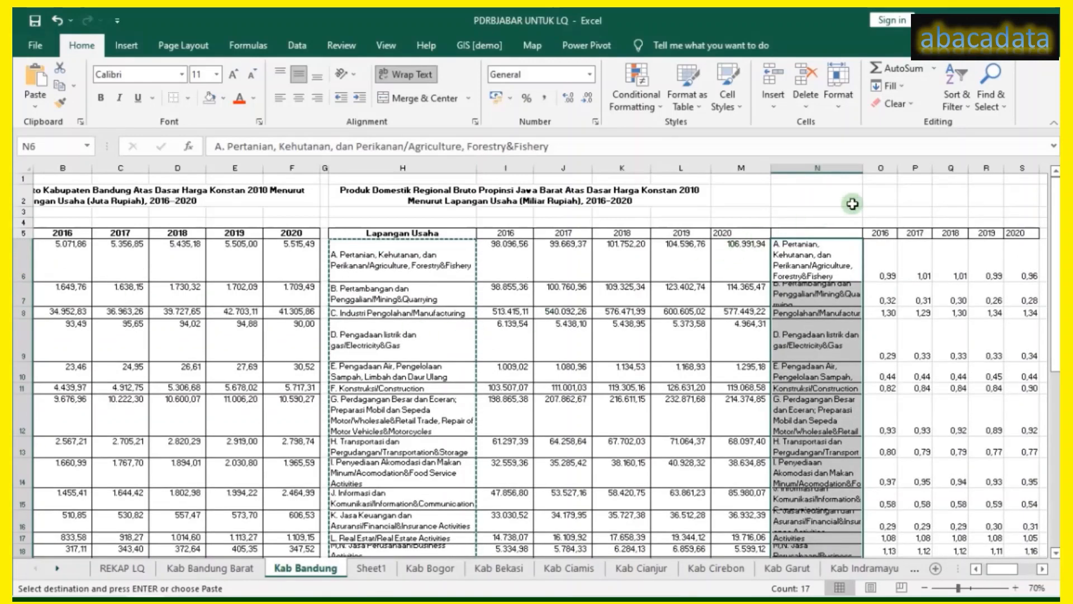
pyautogui.moveTo(865, 166); pyautogui.dragTo(872, 167)
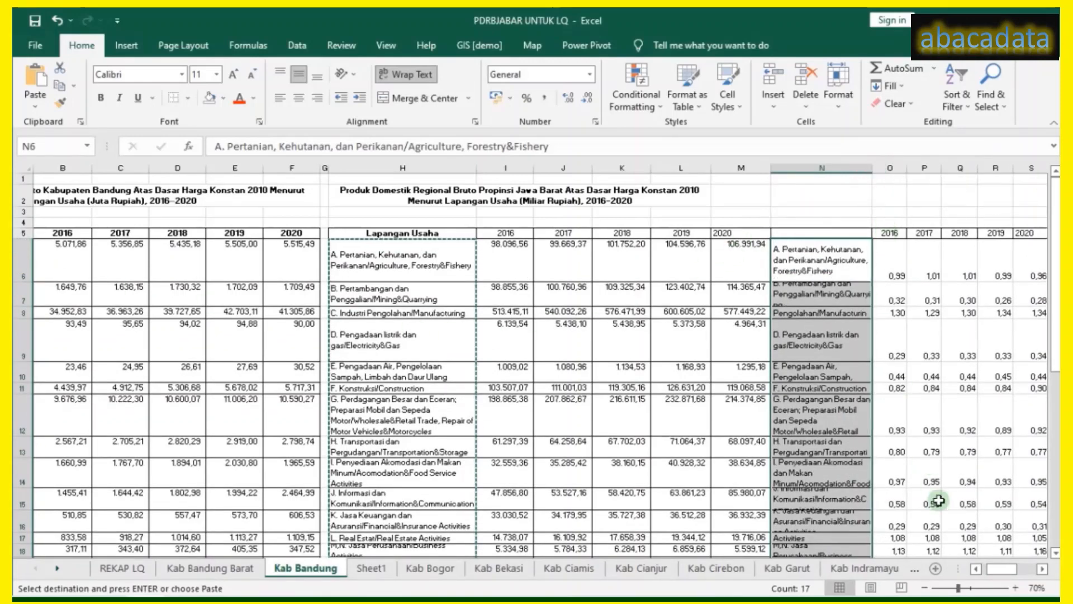
pyautogui.click(1043, 569)
pyautogui.click(1043, 569)
pyautogui.click(1043, 569)
pyautogui.click(1043, 569)
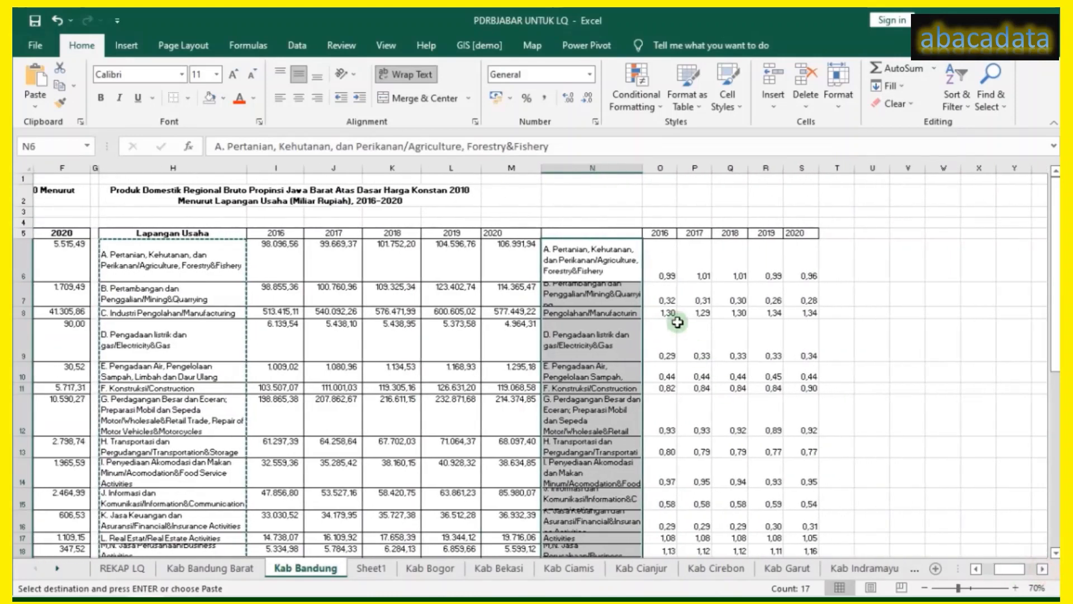
pyautogui.moveTo(611, 234); pyautogui.dragTo(689, 335)
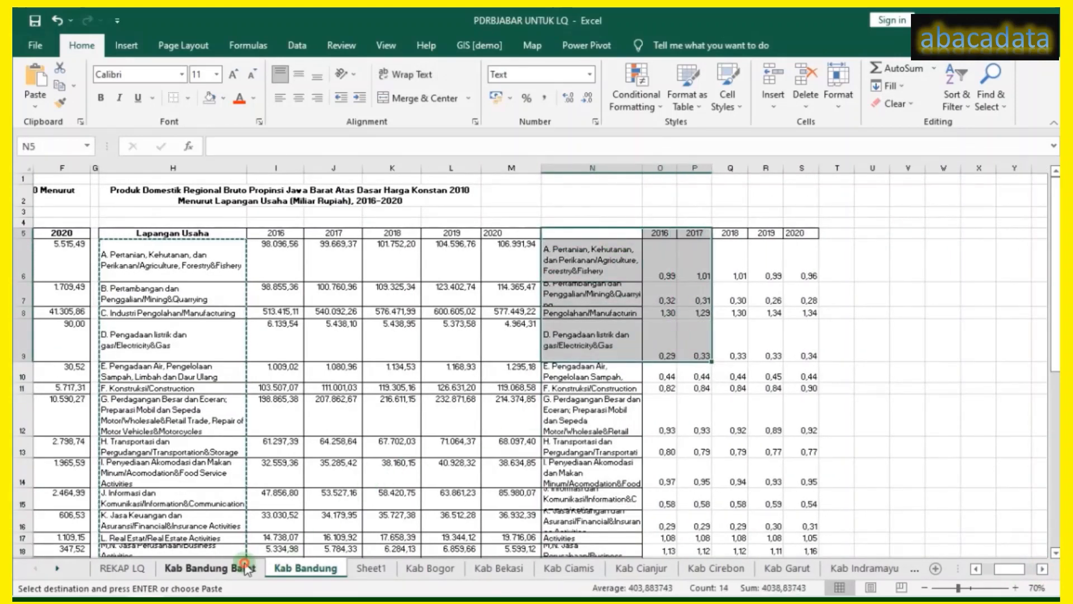
# Copy the LQ table with its sector labels and year headers, N5:S22, from the Kab Bandung Barat sheet.
pyautogui.click(235, 569)
pyautogui.moveTo(814, 233); pyautogui.dragTo(880, 519)
pyautogui.rightClick(782, 318)
pyautogui.click(817, 255)
pyautogui.scroll(5, 790, 264)
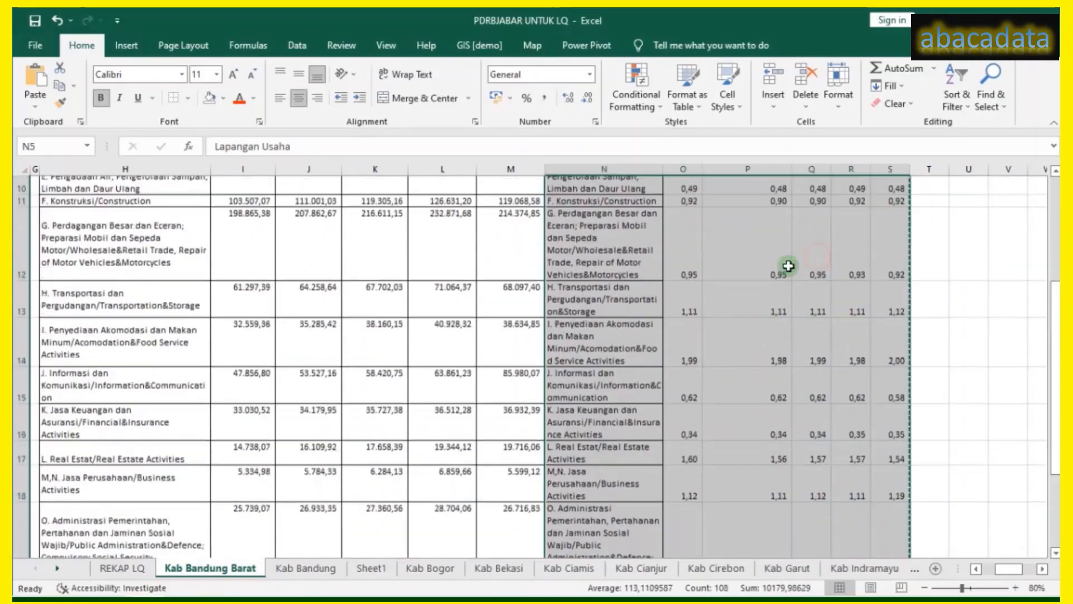
# Paste the copied LQ table into Sheet1 at A1 as values only, transposed so the sectors run across the columns.
pyautogui.click(371, 568)
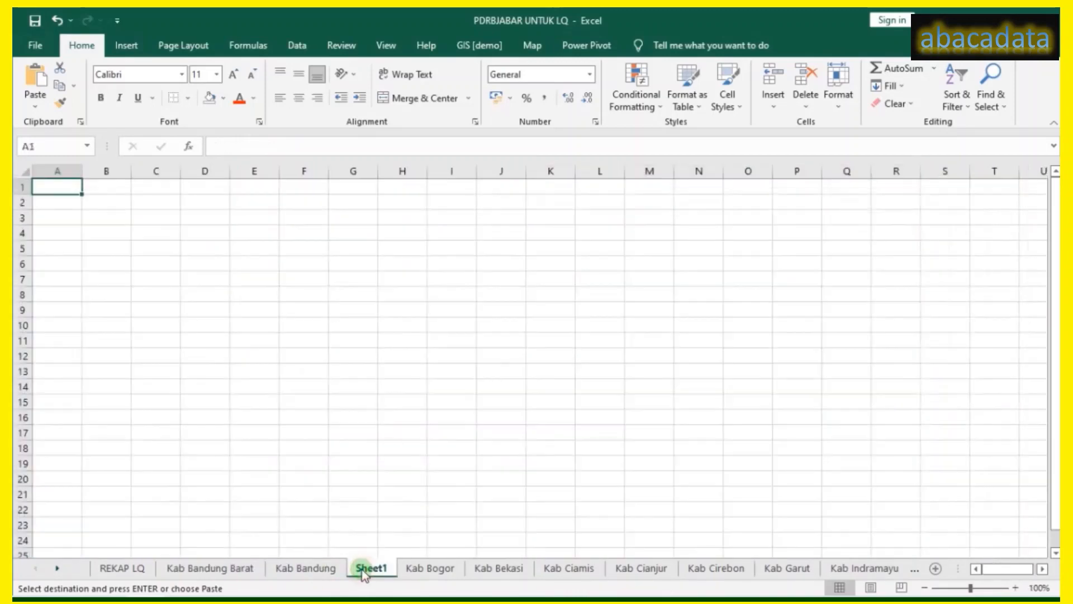
pyautogui.click(74, 203)
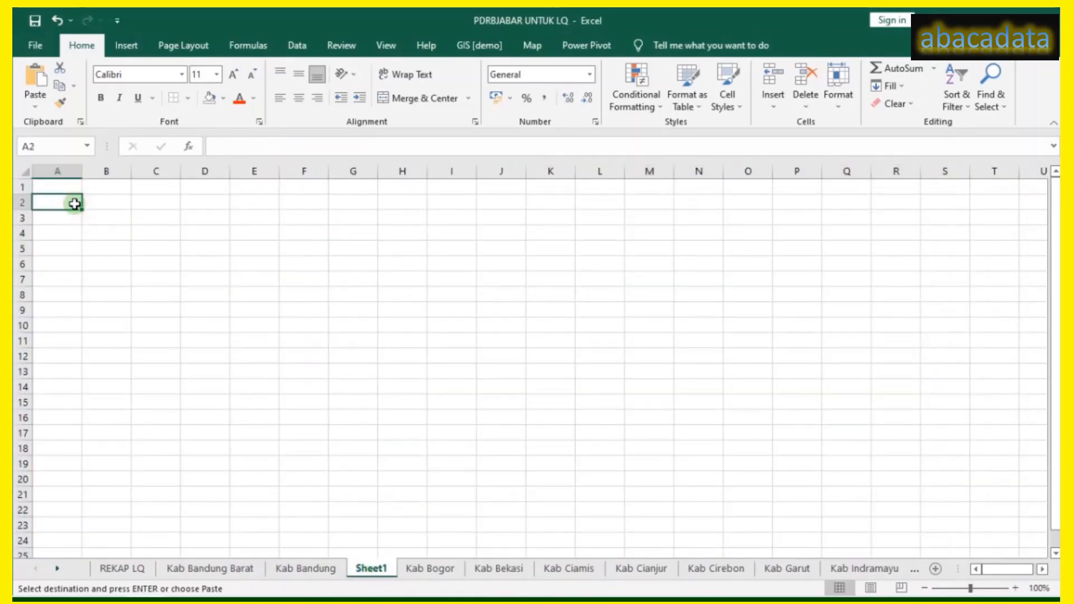
pyautogui.click(34, 101)
pyautogui.click(188, 215)
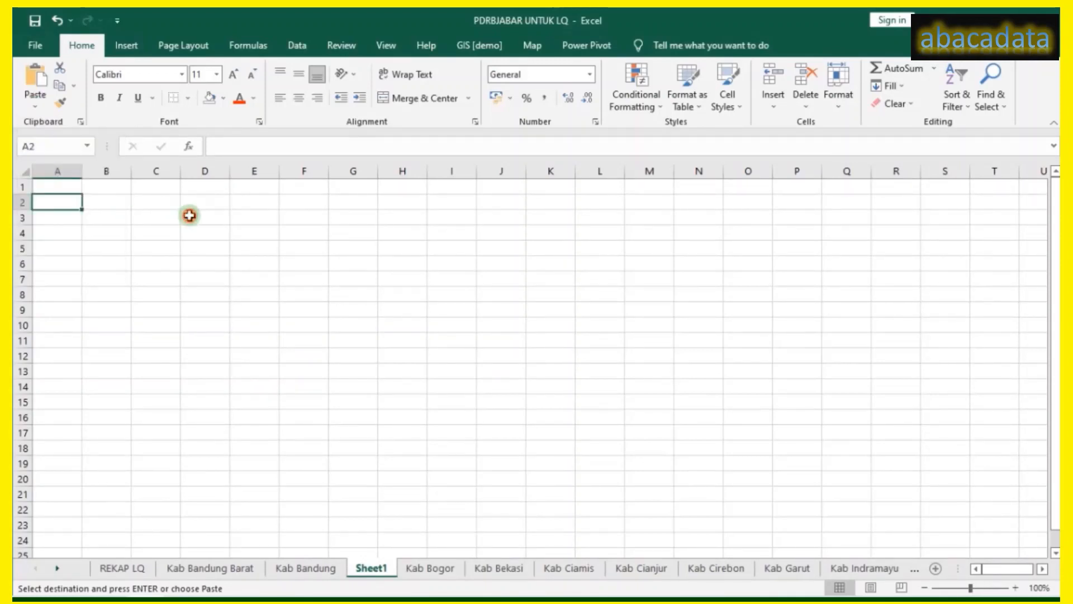
pyautogui.click(67, 186)
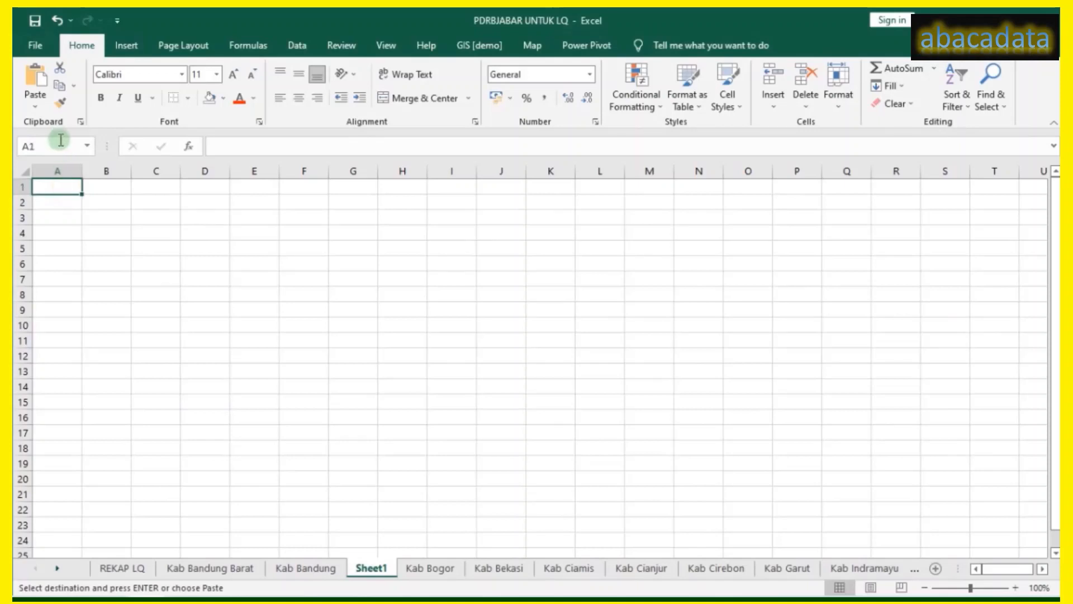
pyautogui.click(37, 109)
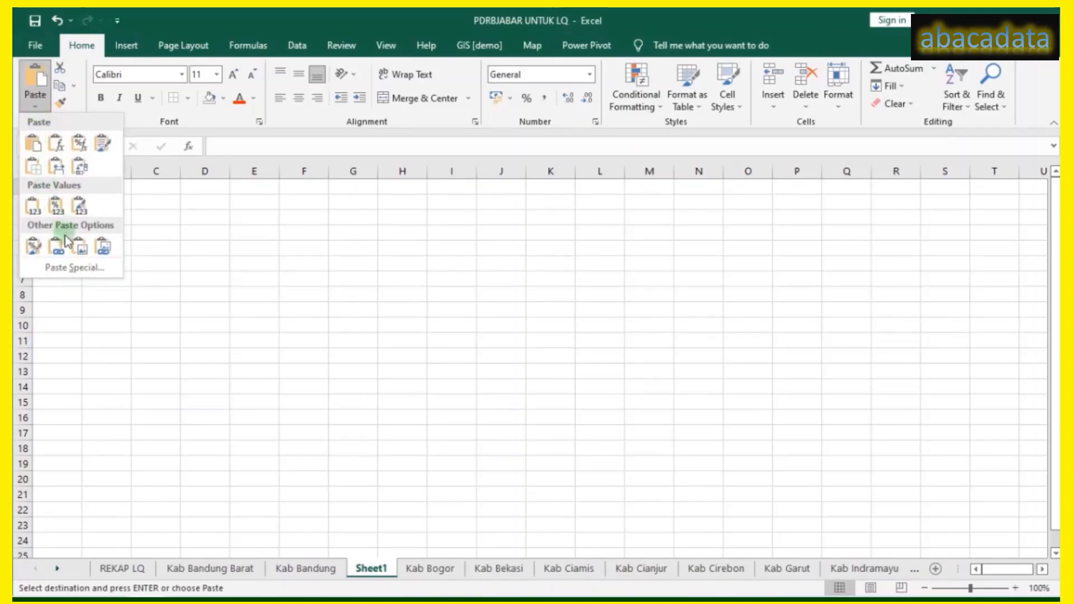
pyautogui.click(67, 270)
pyautogui.click(425, 225)
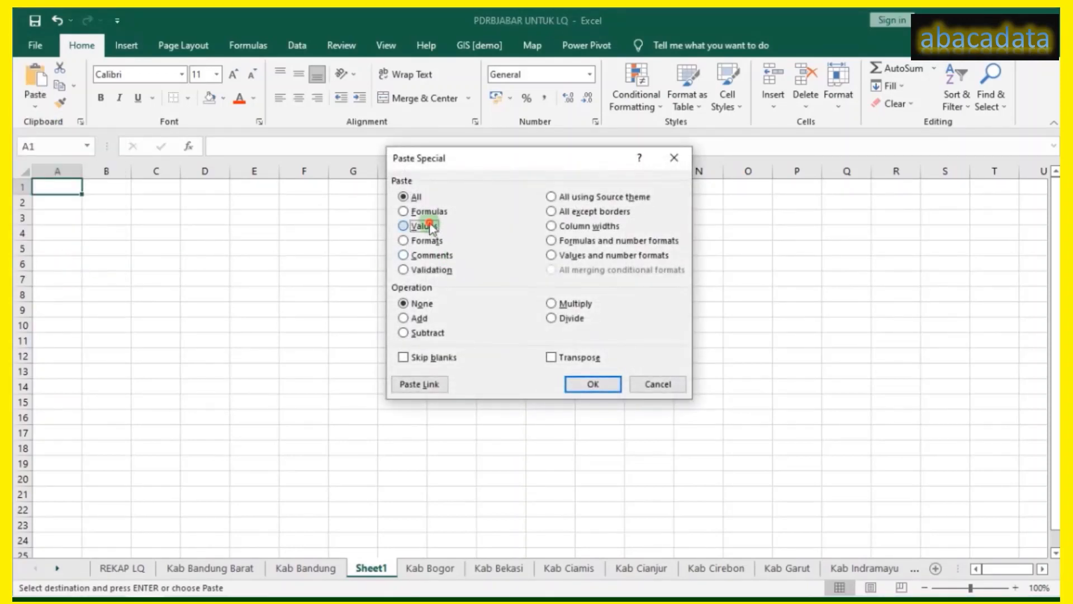
pyautogui.click(589, 383)
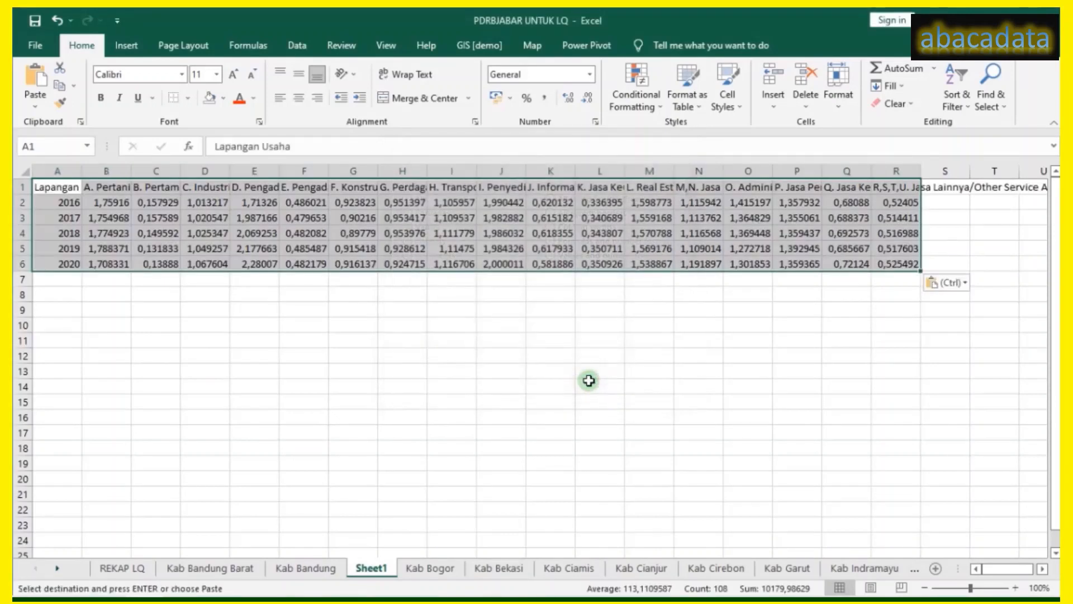
# Insert a blank first column in Sheet1 and enter DAERAH in A1 and KAB BANDUNG BARAT in A2.
pyautogui.click(67, 168)
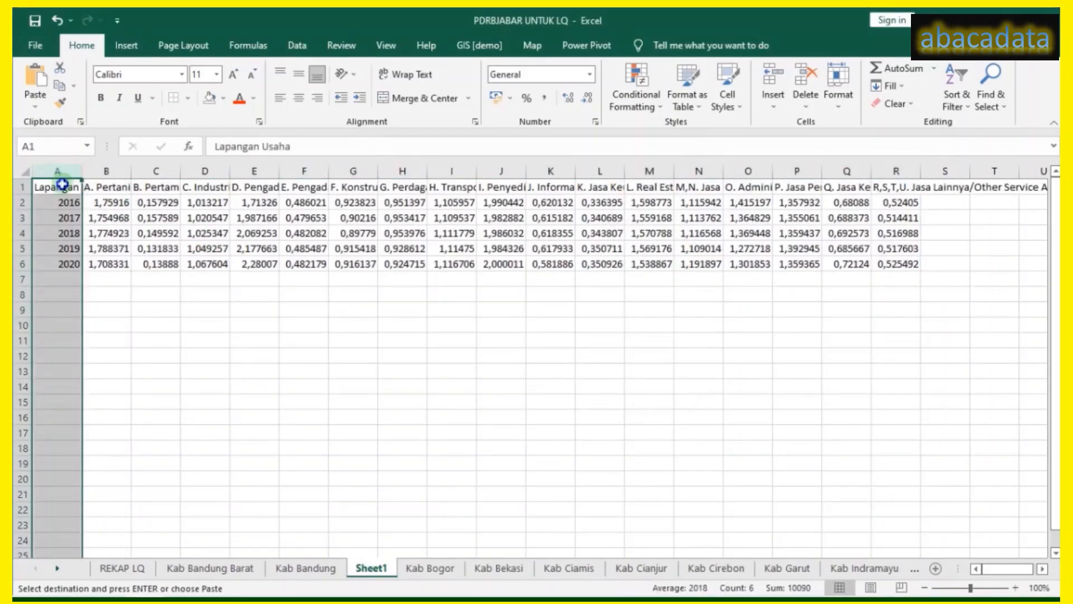
pyautogui.rightClick(63, 185)
pyautogui.click(103, 291)
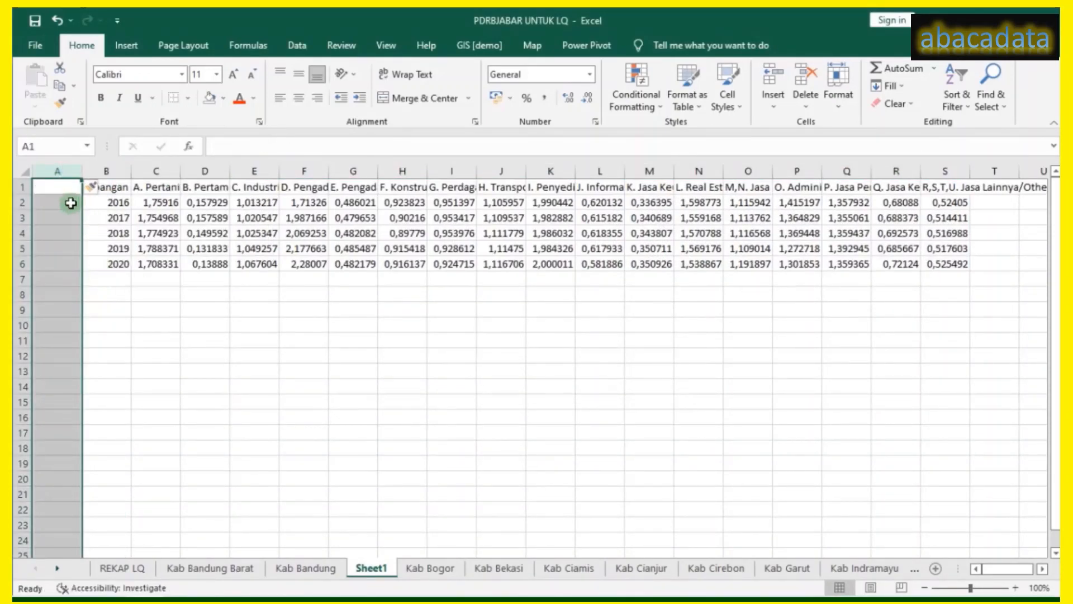
pyautogui.click(60, 188)
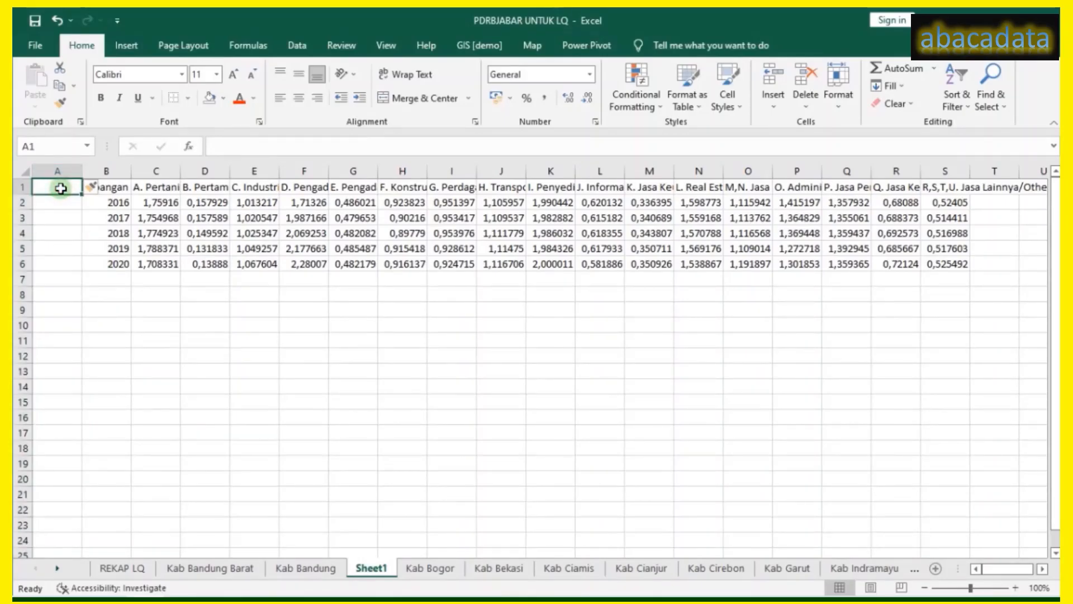
pyautogui.write('Tah')
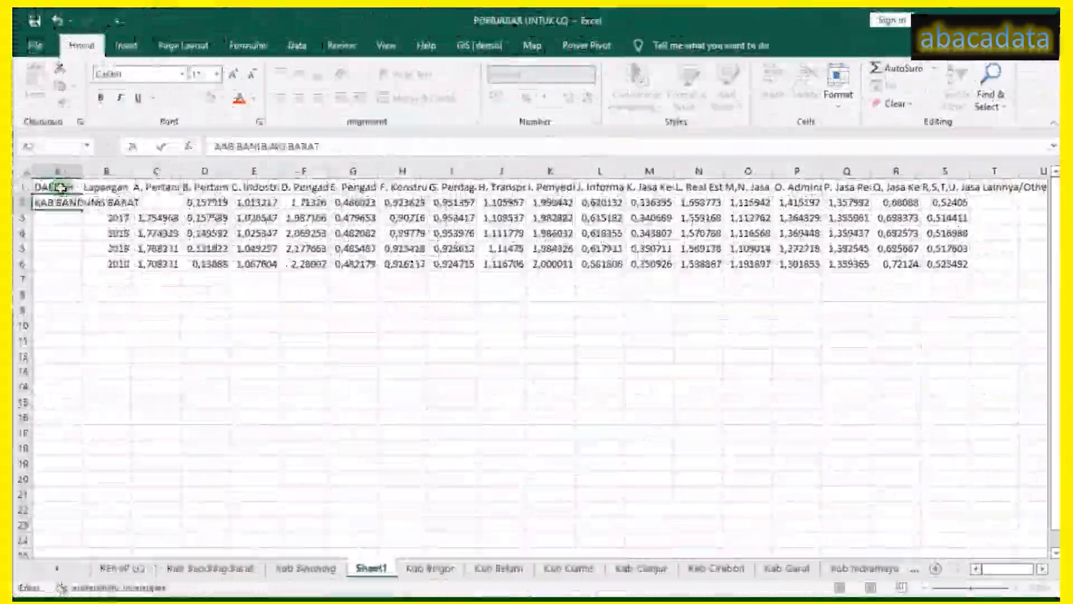
# Autofit the width of column A and fill KAB BANDUNG BARAT down through A6.
pyautogui.click(89, 223)
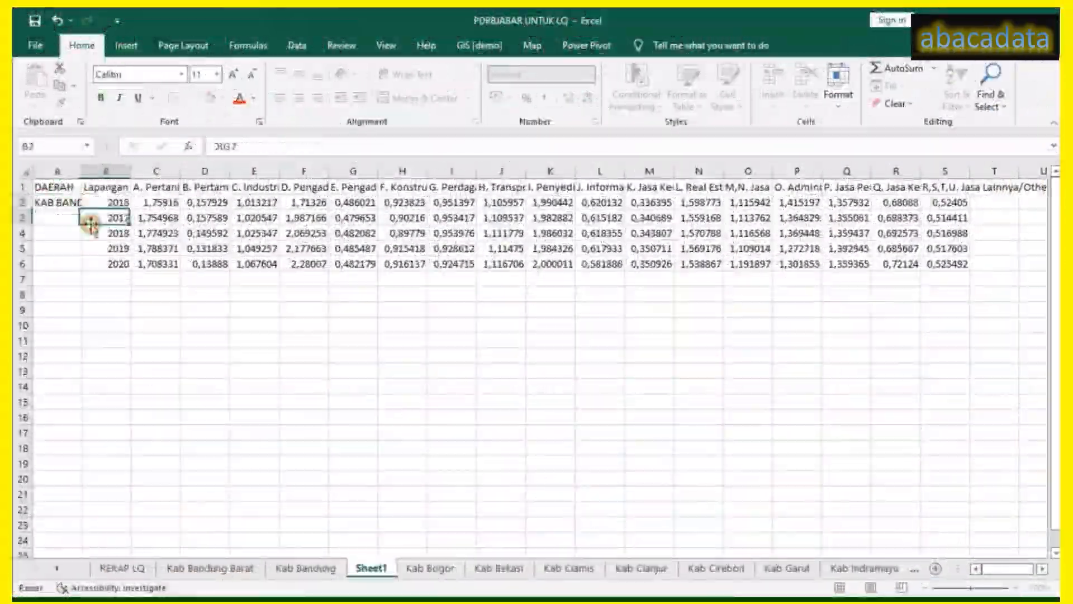
pyautogui.doubleClick(82, 171)
pyautogui.click(128, 206)
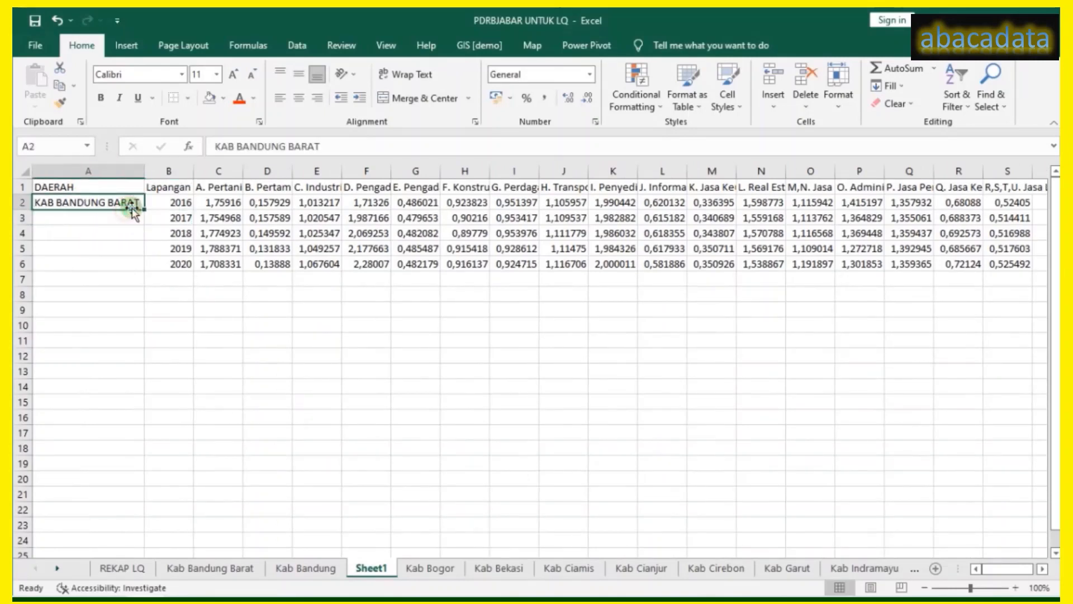
pyautogui.moveTo(142, 208); pyautogui.dragTo(137, 266)
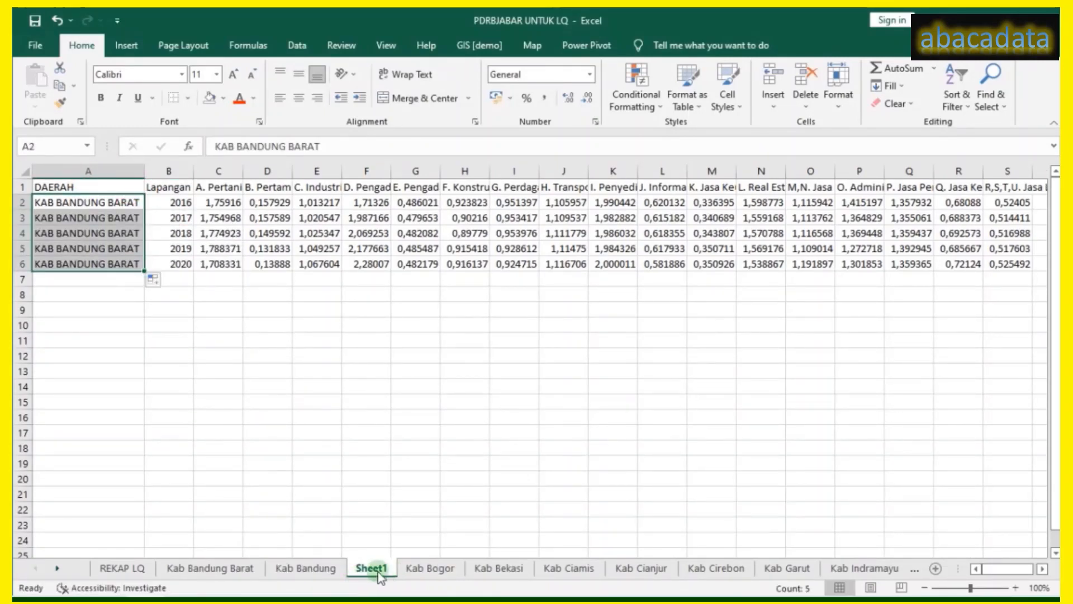
# Copy the year headers and LQ values in O5:S22 of the Kab Bandung sheet, without the sector labels.
pyautogui.click(333, 568)
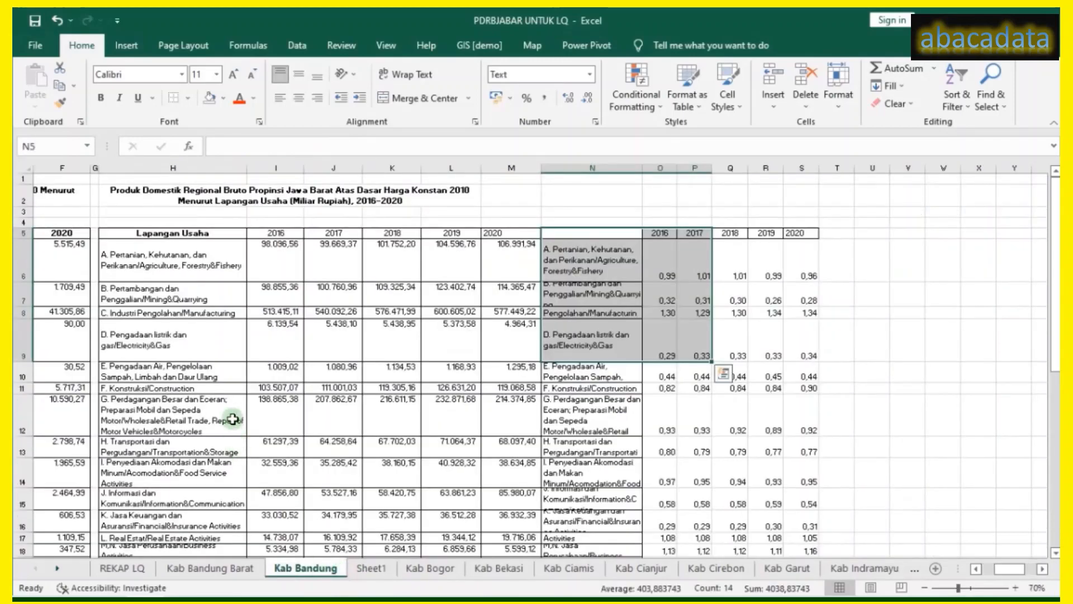
pyautogui.click(581, 233)
pyautogui.moveTo(660, 233); pyautogui.dragTo(791, 515)
pyautogui.rightClick(784, 473)
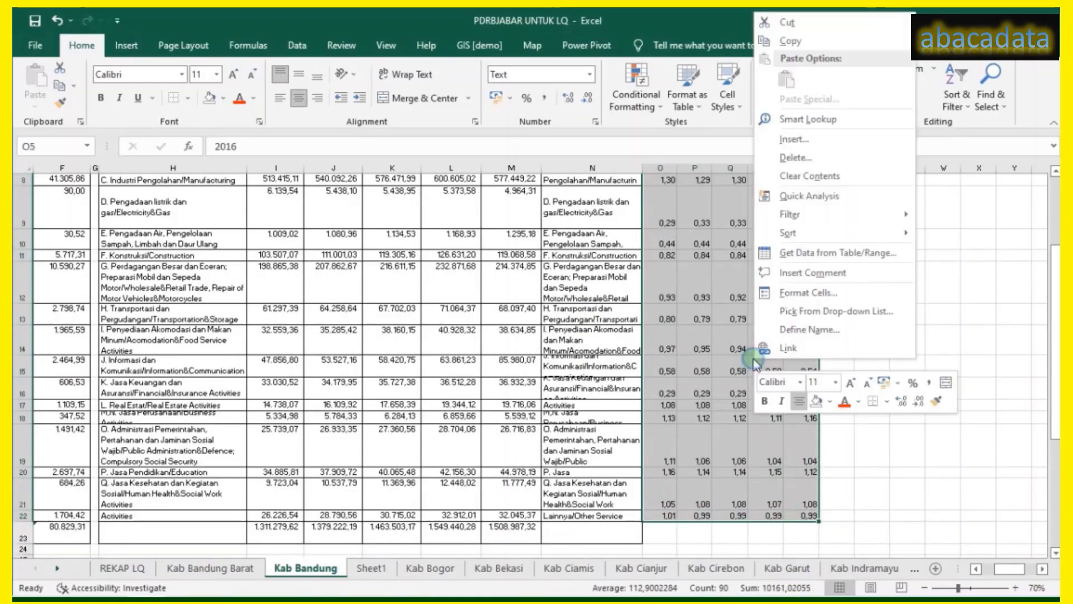
pyautogui.click(769, 38)
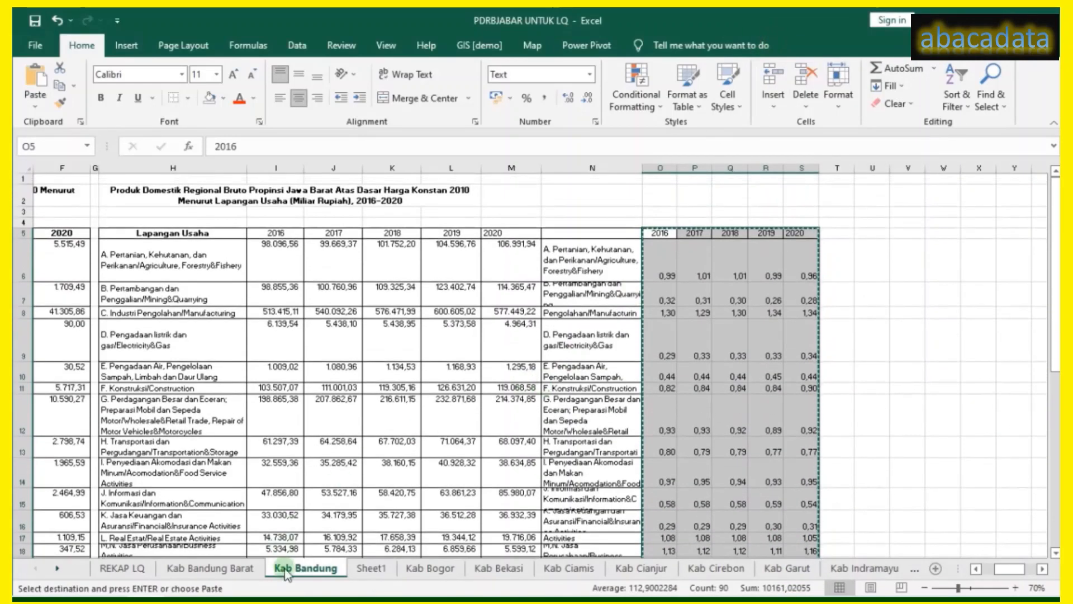
# Try pasting the copied Kab Bandung figures as transposed values into Sheet1 starting at A7, and undo the paste.
pyautogui.click(371, 568)
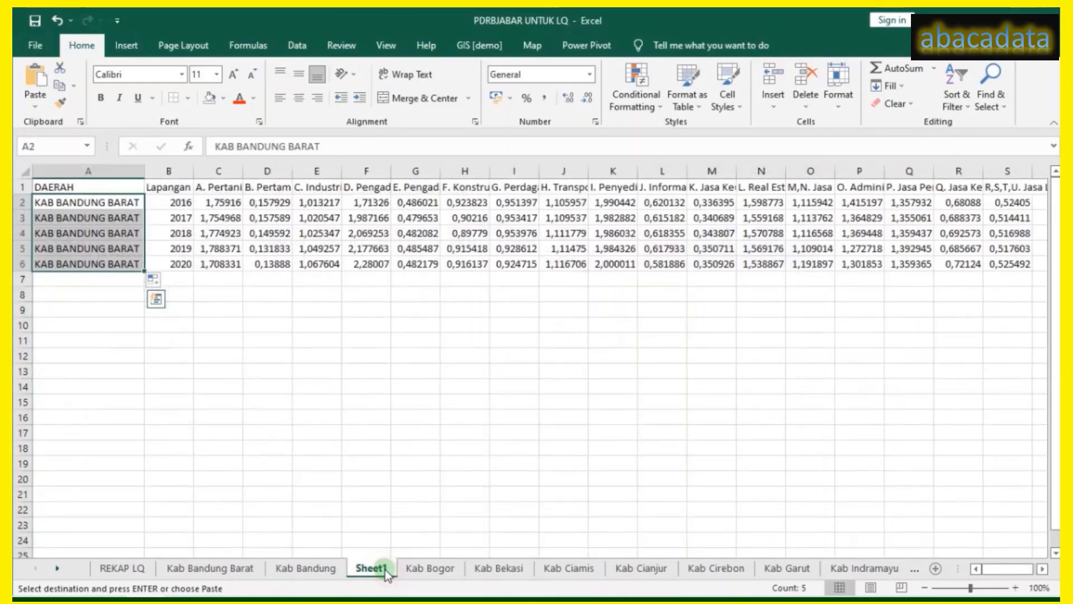
pyautogui.click(55, 281)
pyautogui.rightClick(55, 281)
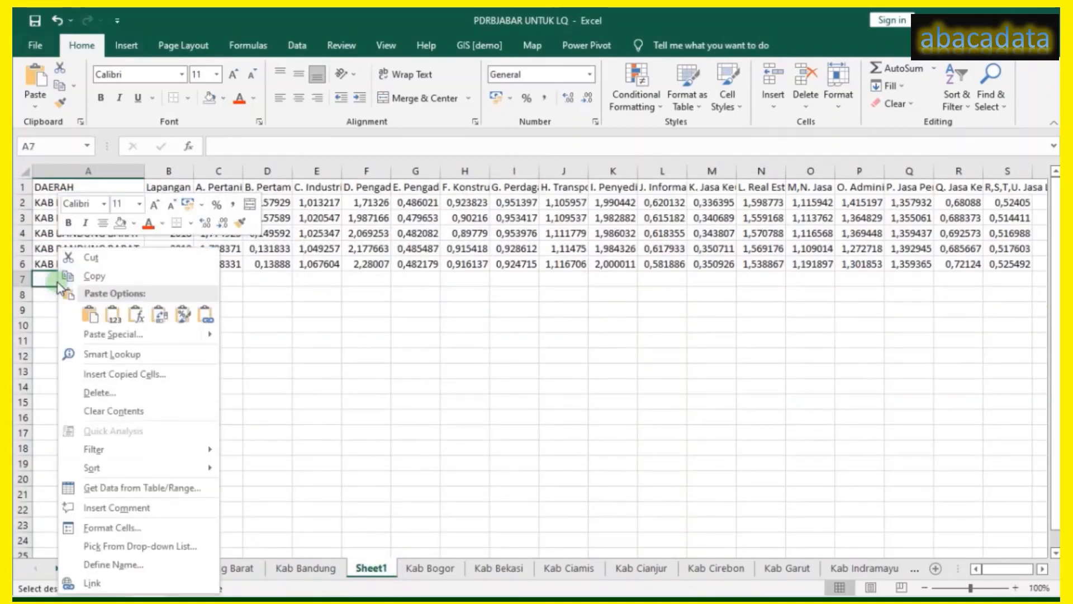
pyautogui.click(84, 333)
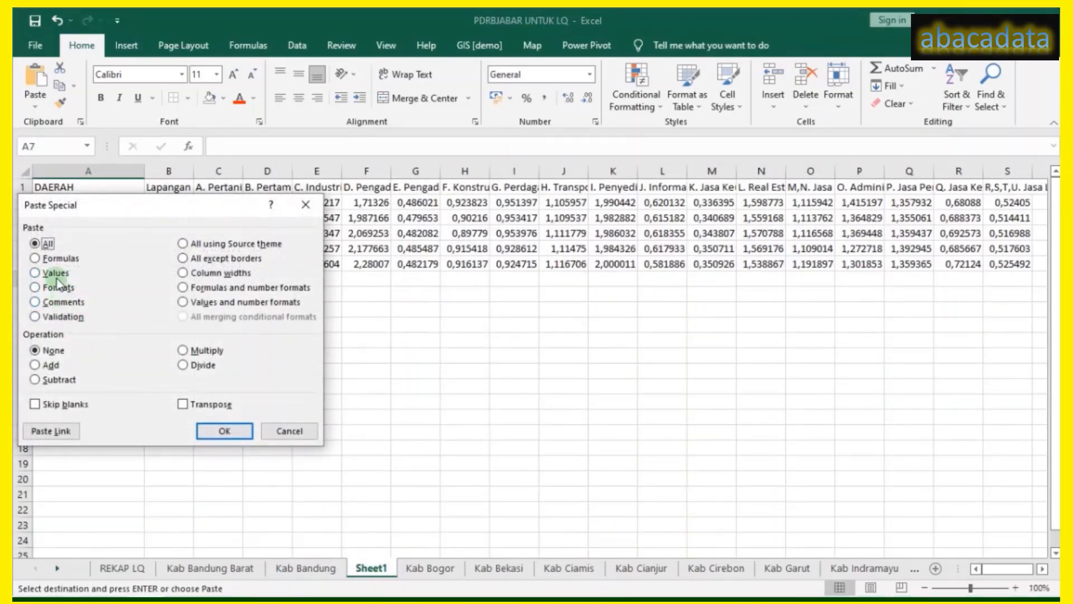
pyautogui.click(55, 274)
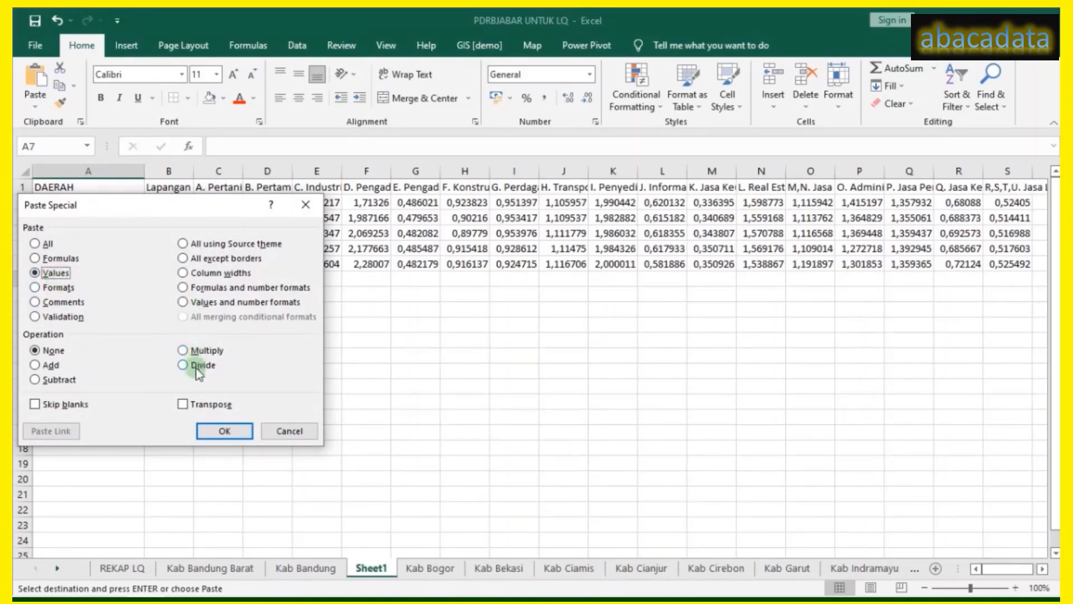
pyautogui.click(200, 407)
pyautogui.click(229, 433)
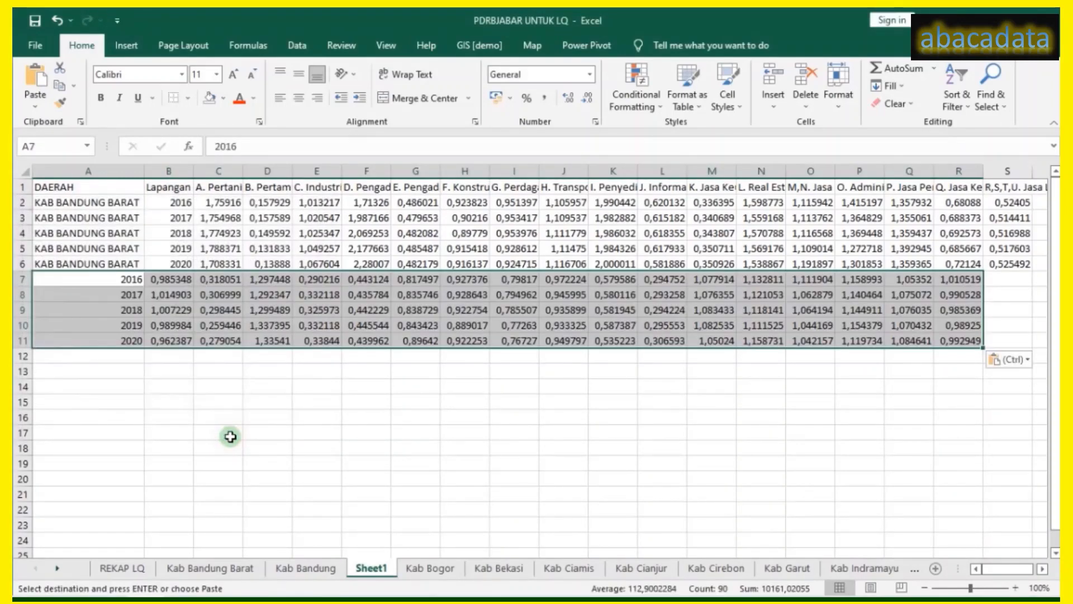
pyautogui.click(57, 21)
# Paste the copied Kab Bandung years and LQ figures as transposed values into Sheet1, starting at B7.
pyautogui.click(168, 279)
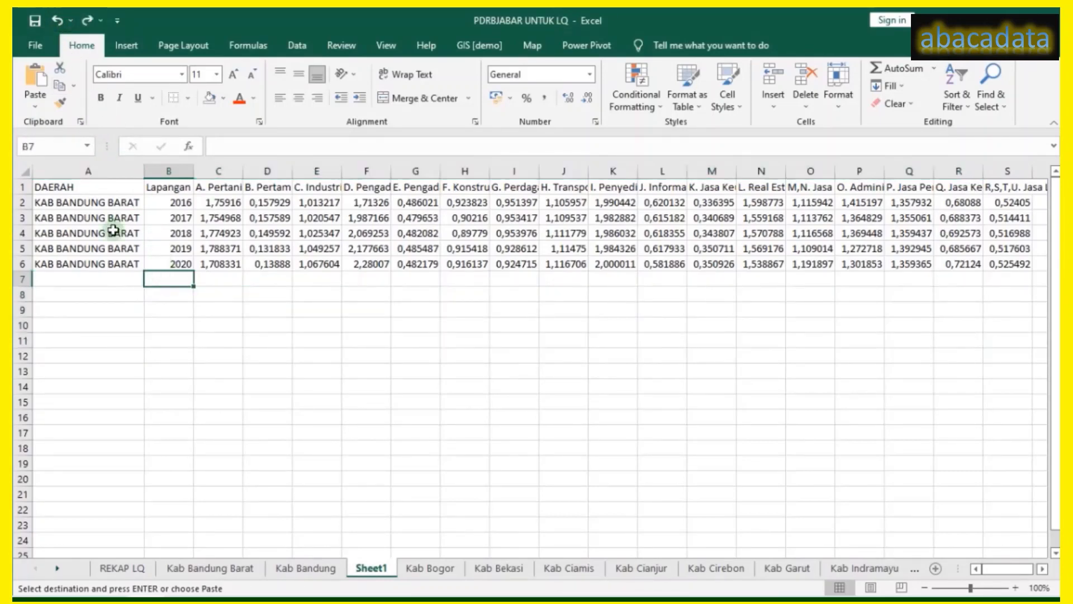
pyautogui.click(35, 104)
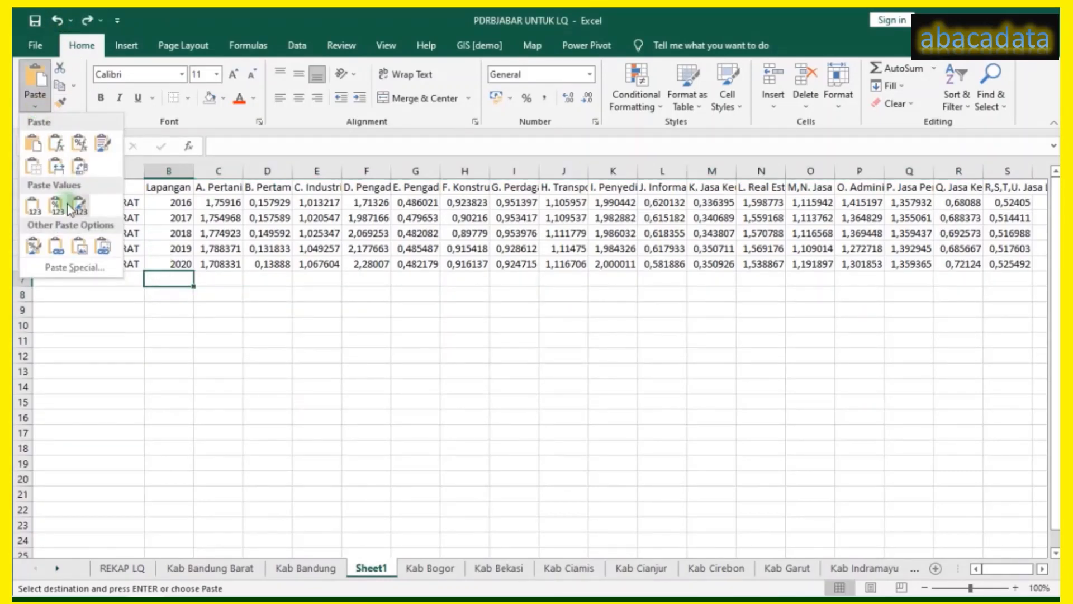
pyautogui.click(68, 269)
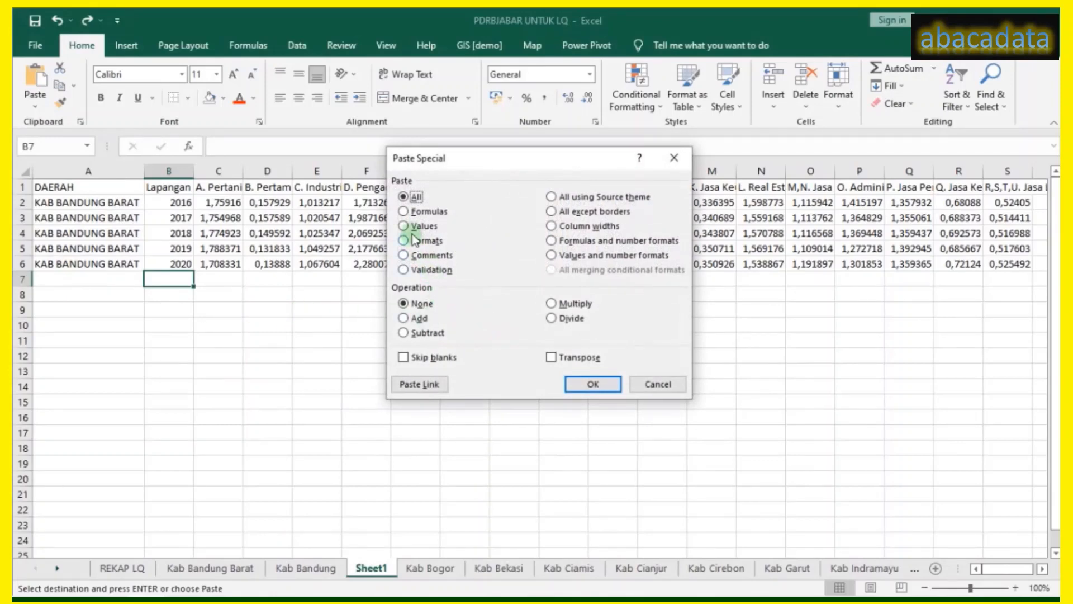
pyautogui.click(592, 384)
pyautogui.click(80, 278)
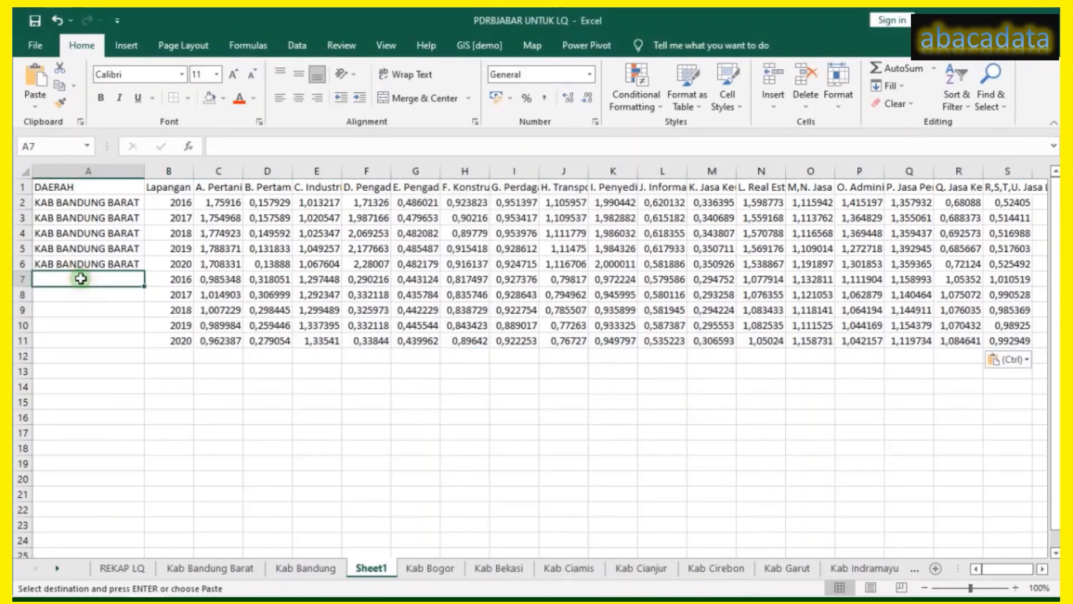
# Enter KAB BANDUNG in A7 of Sheet1 and fill it down through A11.
pyautogui.press('Escape')
pyautogui.write('KAB')
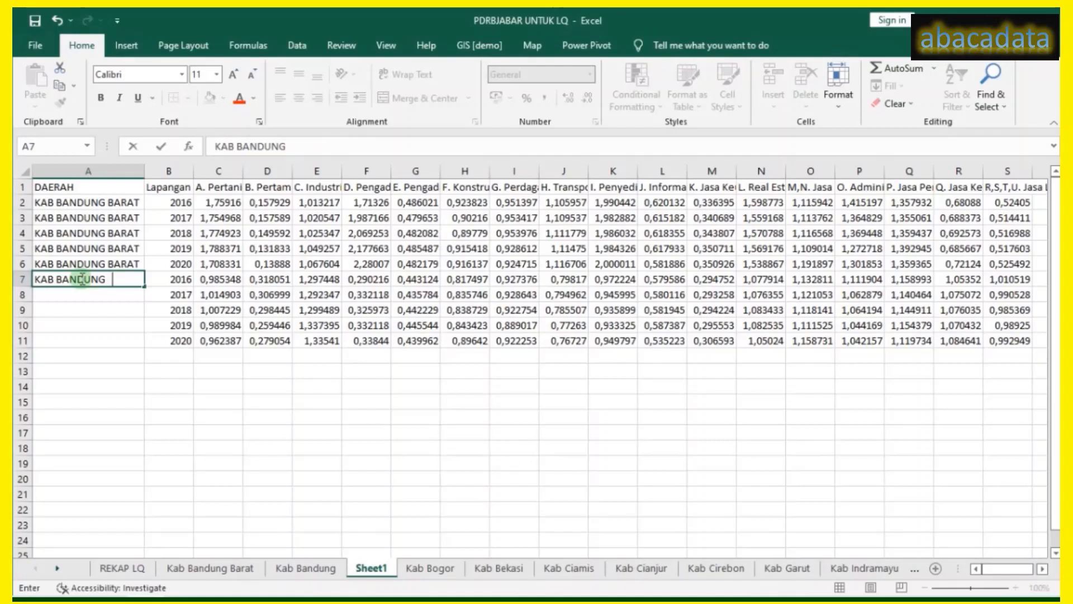
pyautogui.write(' BANDUNG')
pyautogui.press('Return')
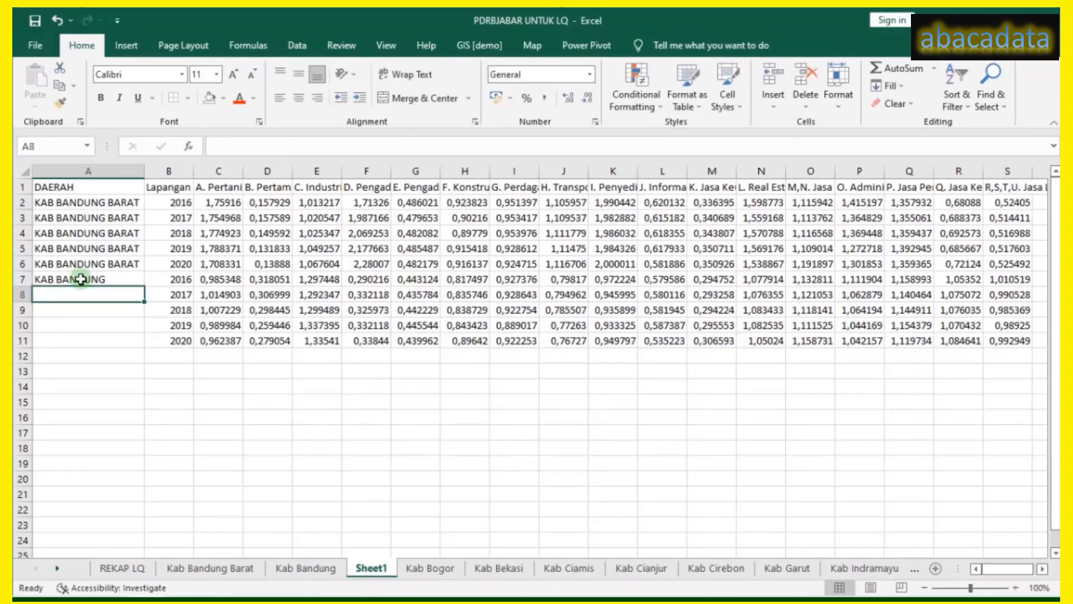
pyautogui.click(92, 280)
pyautogui.moveTo(145, 289); pyautogui.dragTo(139, 350)
pyautogui.click(134, 385)
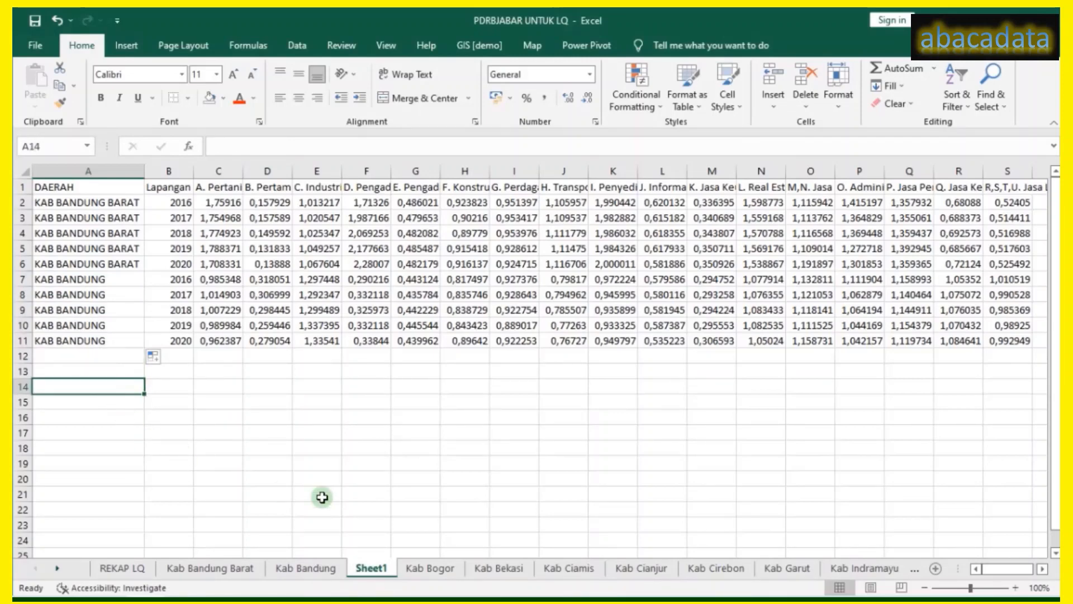
# Look through the Kab Bogor, Kab Bekasi, Kab Ciamis, Kab Cianjur and Kab Cirebon sheets, and return to Sheet1.
pyautogui.click(412, 569)
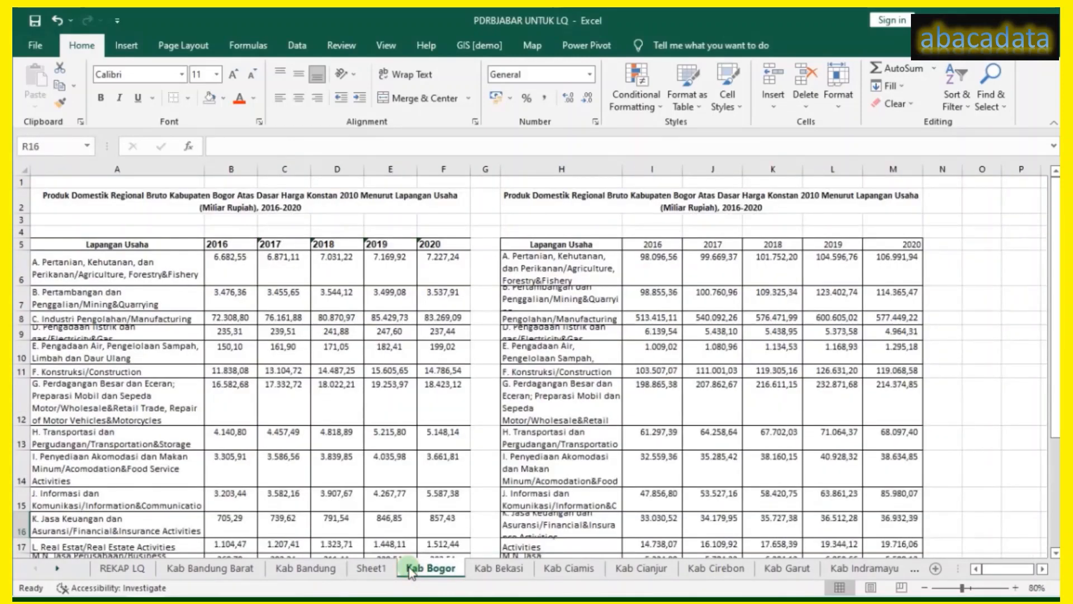
pyautogui.click(501, 568)
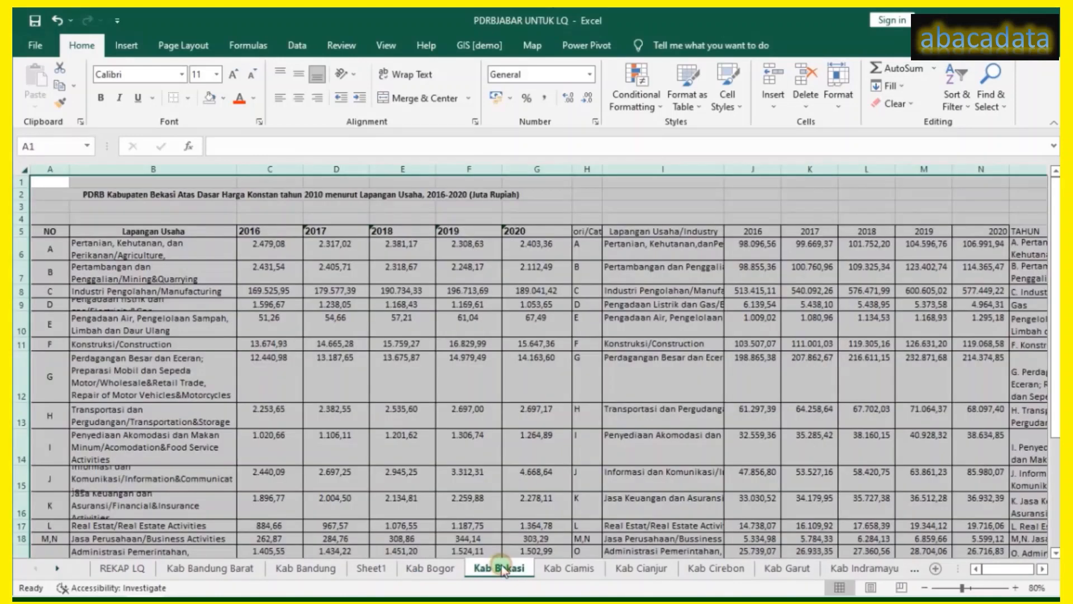
pyautogui.click(550, 569)
pyautogui.click(641, 569)
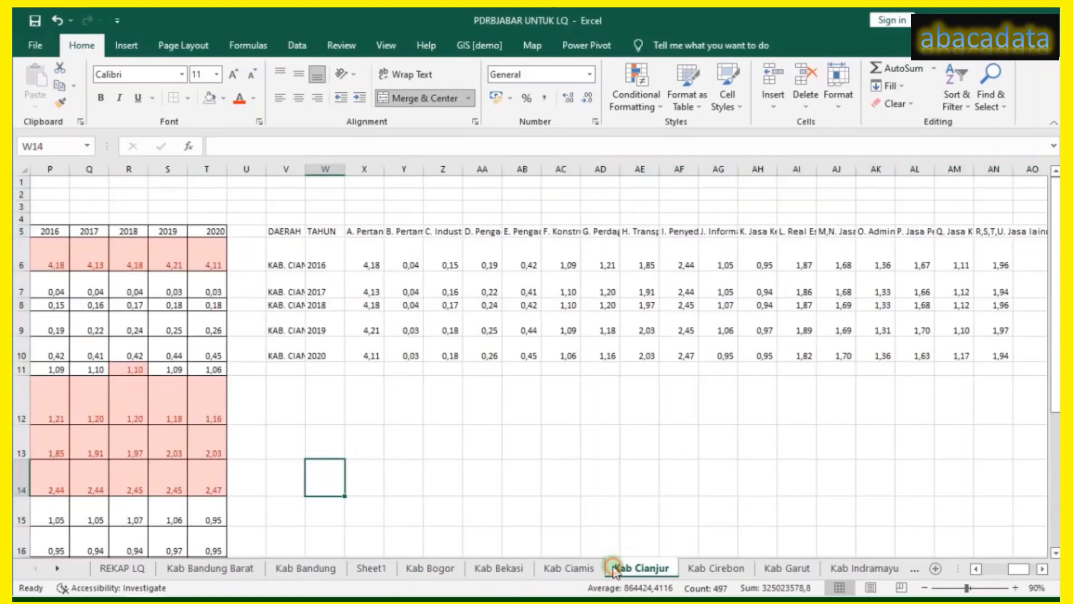
pyautogui.click(728, 568)
pyautogui.click(381, 570)
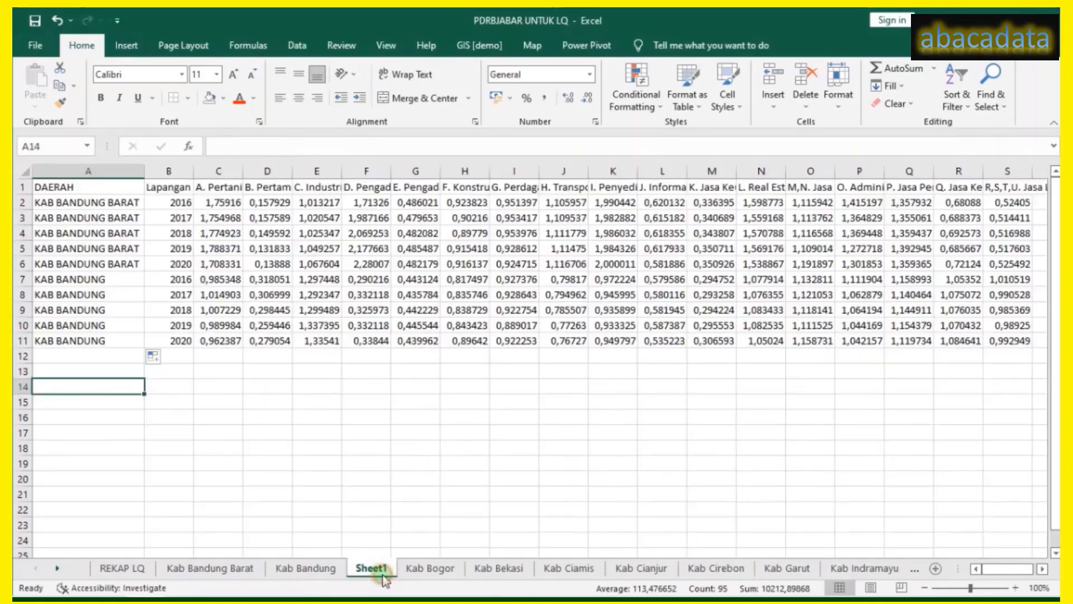
# On the REKAP LQ sheet, fill the header cells A1:S1 with a green theme colour.
pyautogui.click(122, 569)
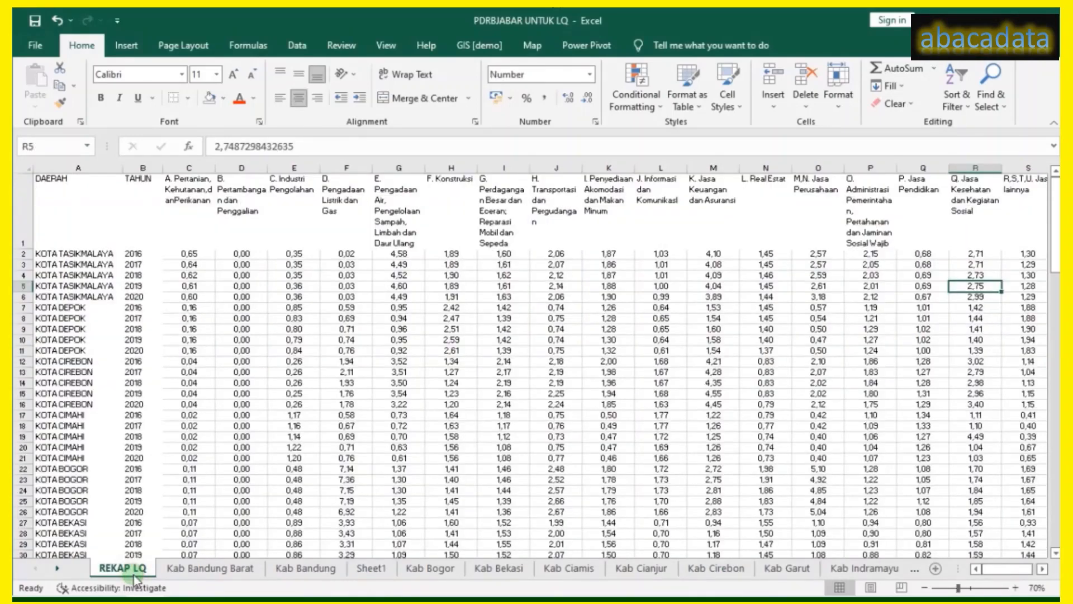
pyautogui.click(170, 331)
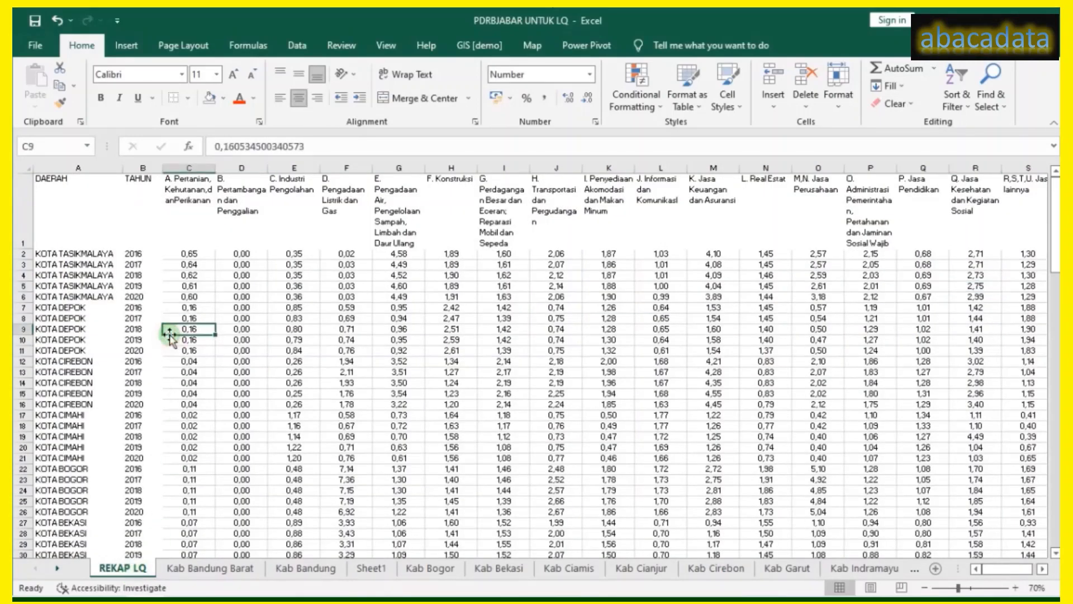
pyautogui.click(191, 256)
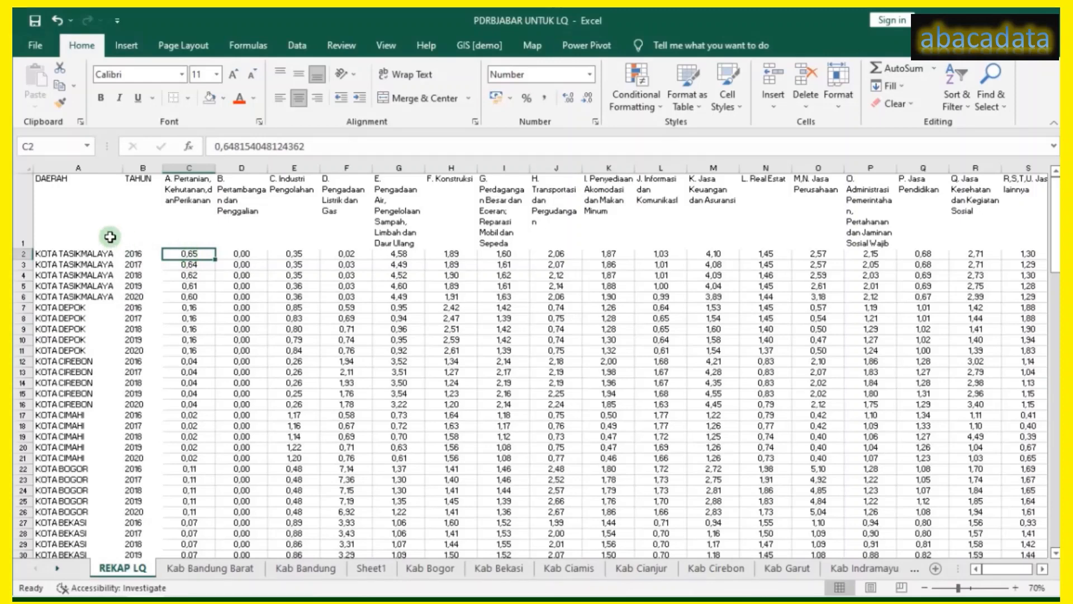
pyautogui.click(67, 254)
pyautogui.click(182, 256)
pyautogui.moveTo(181, 256); pyautogui.dragTo(242, 276)
pyautogui.click(24, 202)
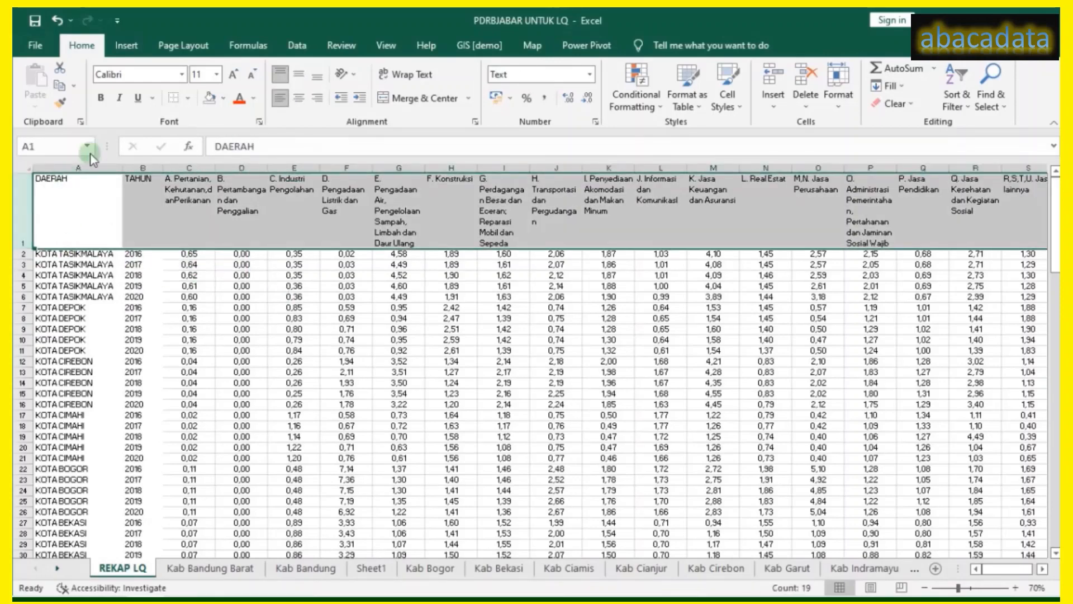
pyautogui.moveTo(84, 203); pyautogui.dragTo(898, 186)
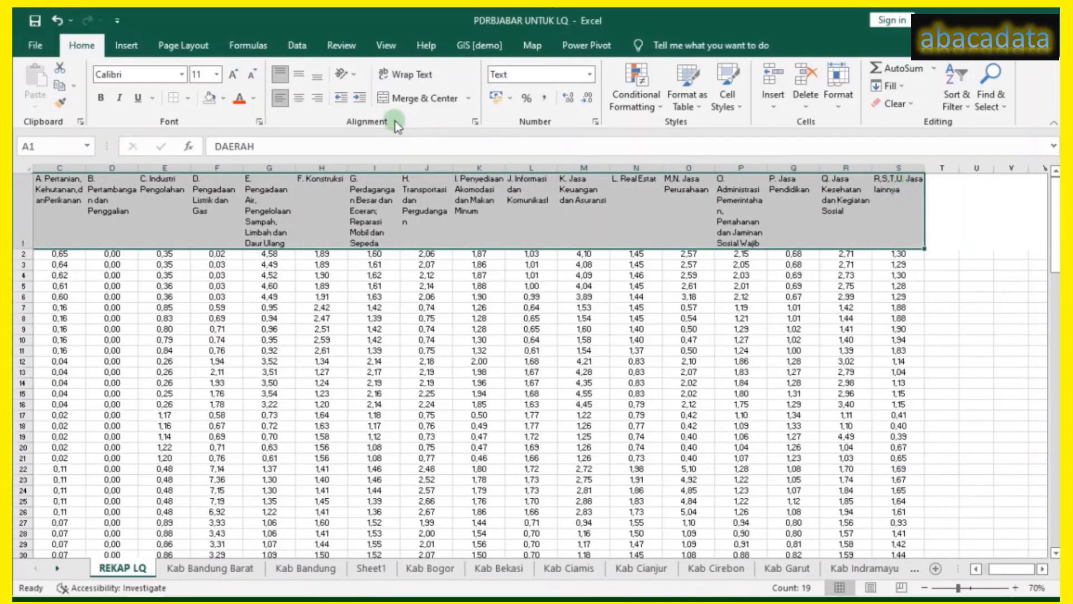
pyautogui.click(225, 100)
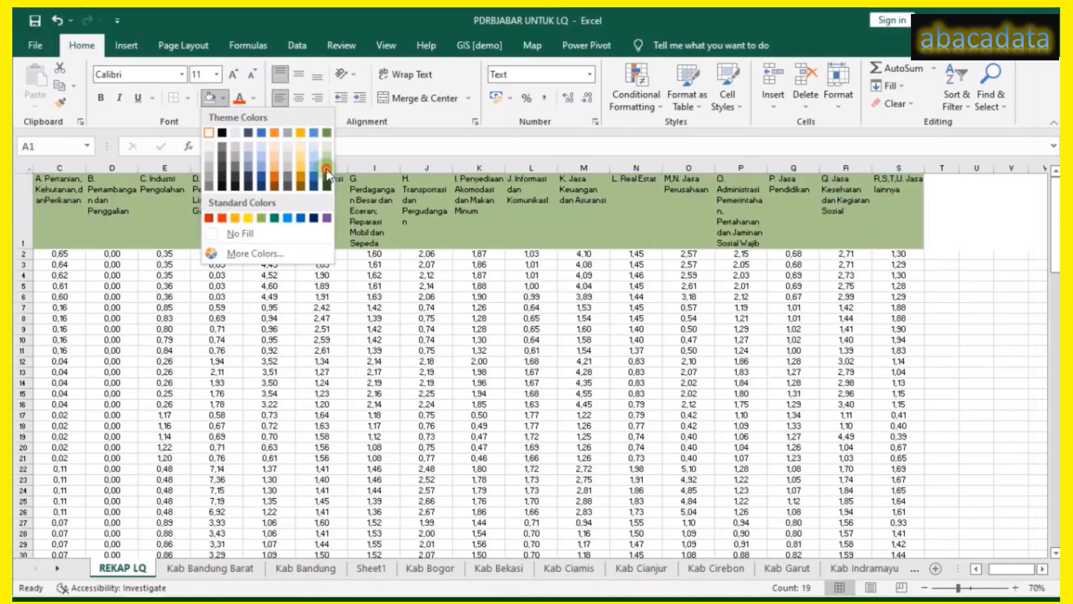
pyautogui.click(327, 169)
# Fill the DAERAH column, A1 through A131, with the same green as the header row.
pyautogui.click(81, 236)
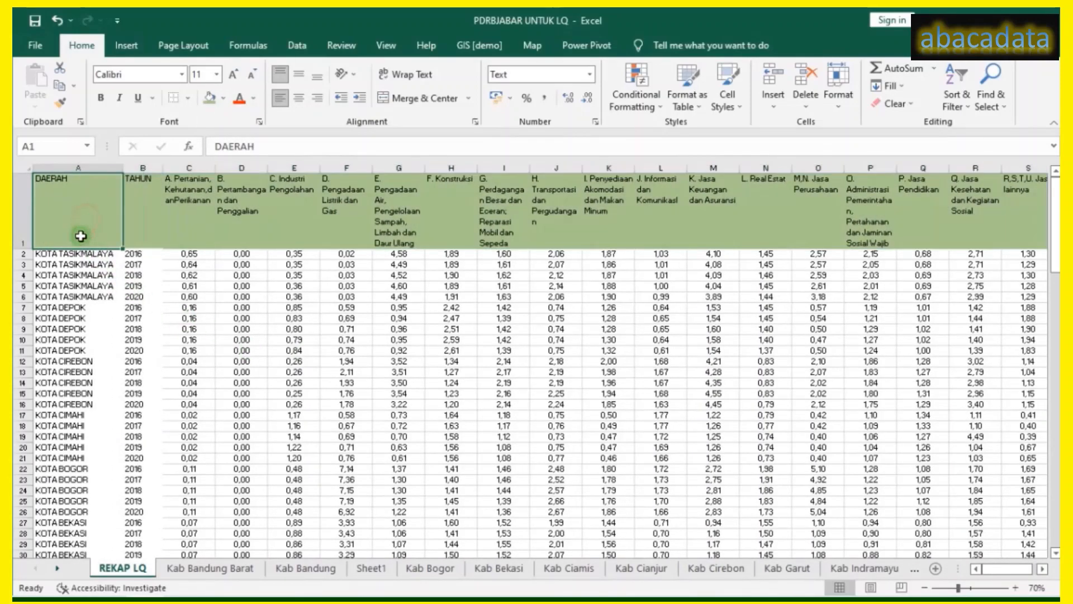
pyautogui.moveTo(81, 235); pyautogui.dragTo(84, 532)
pyautogui.click(210, 99)
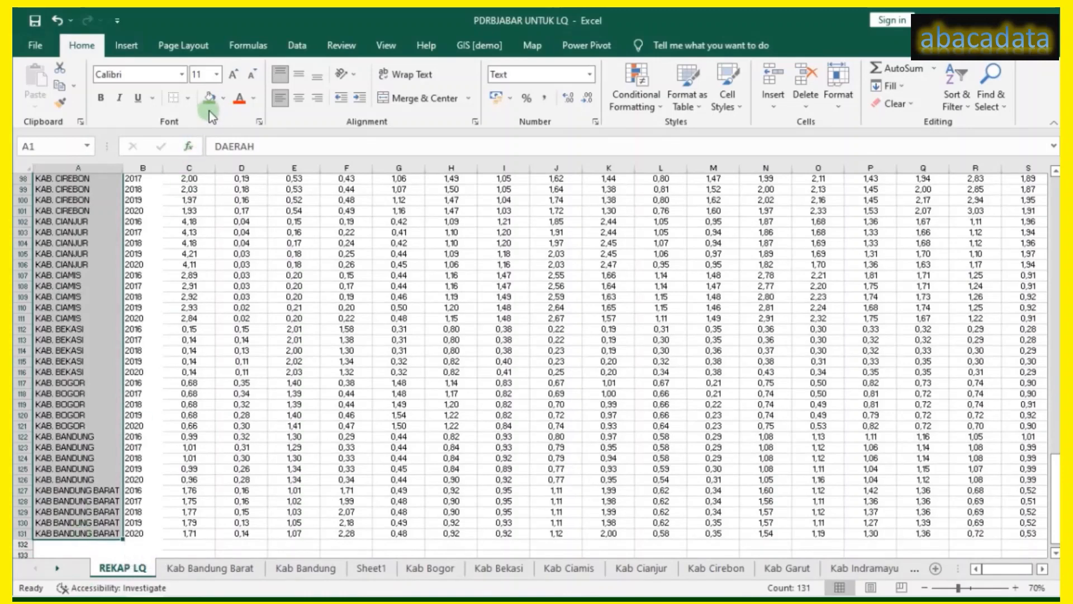
pyautogui.scroll(20, 216, 252)
pyautogui.click(184, 279)
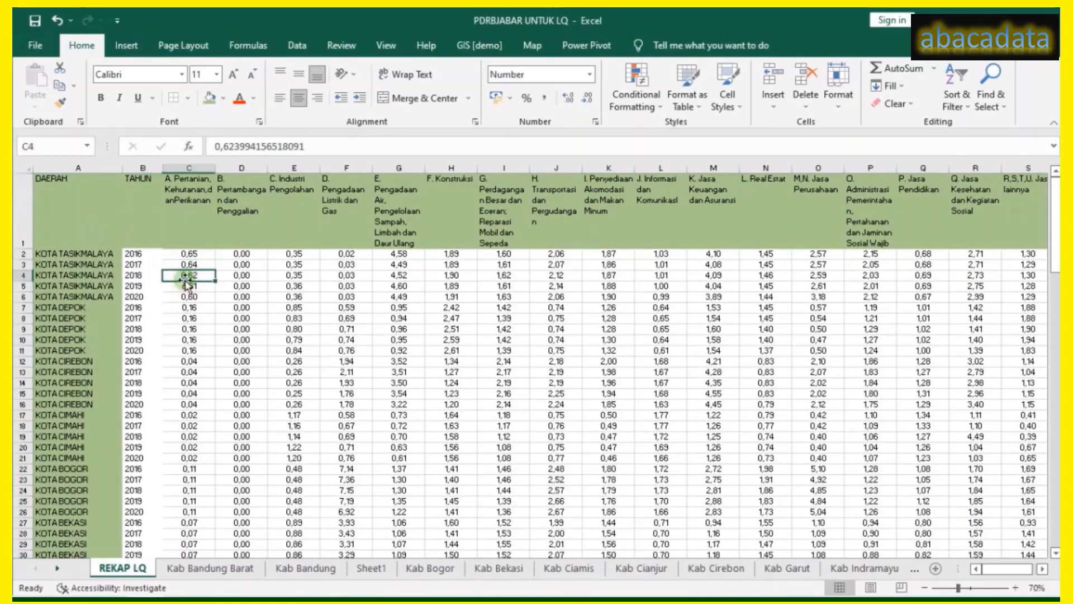
# Conditionally format the LQ values in C2:S131 greater than 1,1 with Light Red Fill with Dark Red Text.
pyautogui.click(181, 252)
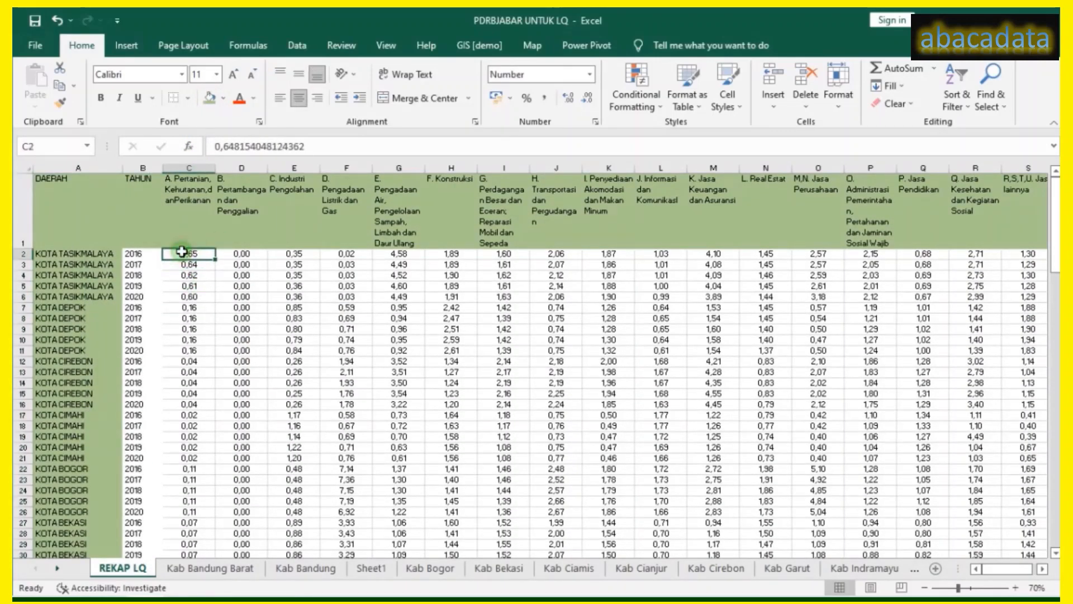
pyautogui.moveTo(182, 252); pyautogui.dragTo(916, 582)
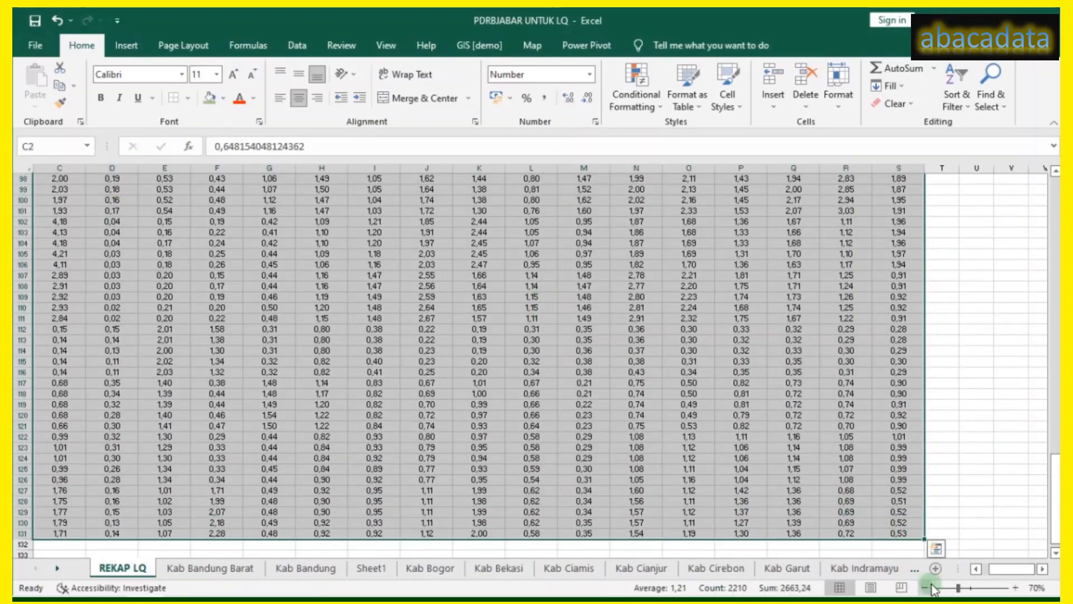
pyautogui.click(975, 570)
pyautogui.click(975, 570)
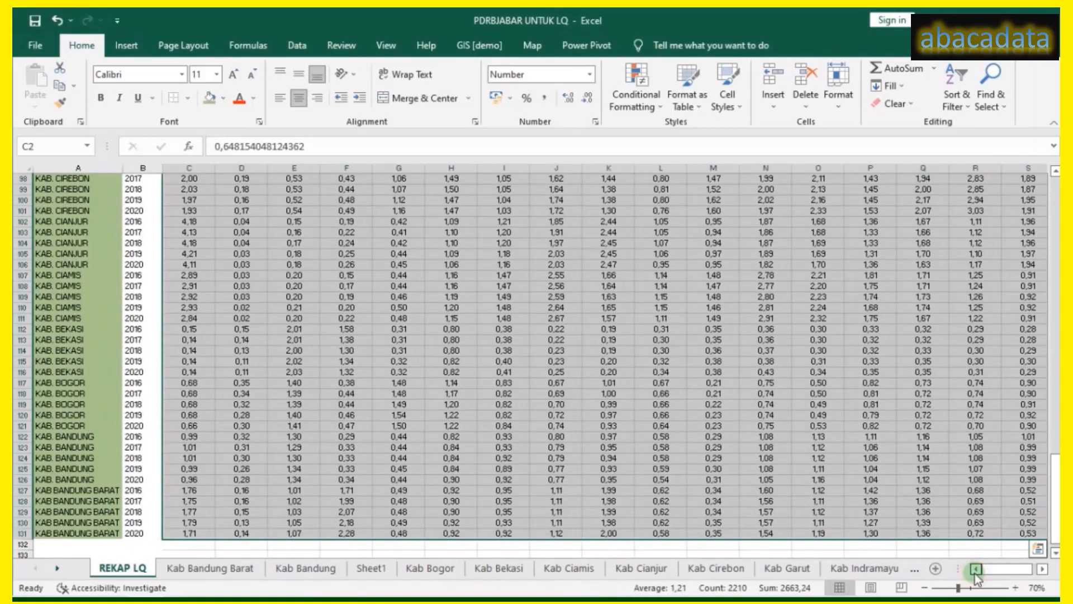
pyautogui.scroll(14, 396, 330)
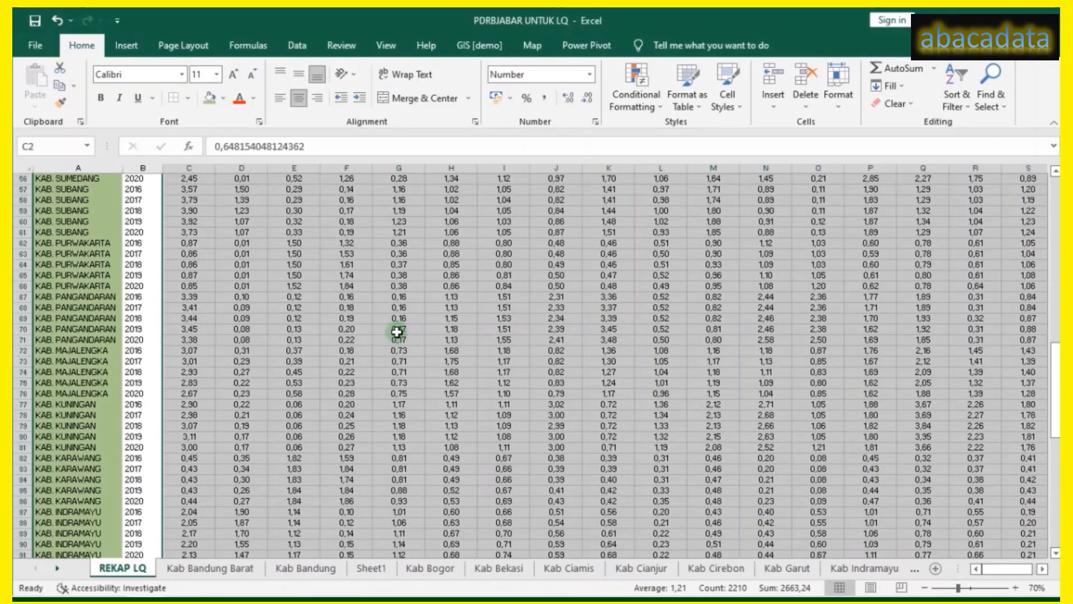
pyautogui.scroll(18, 397, 332)
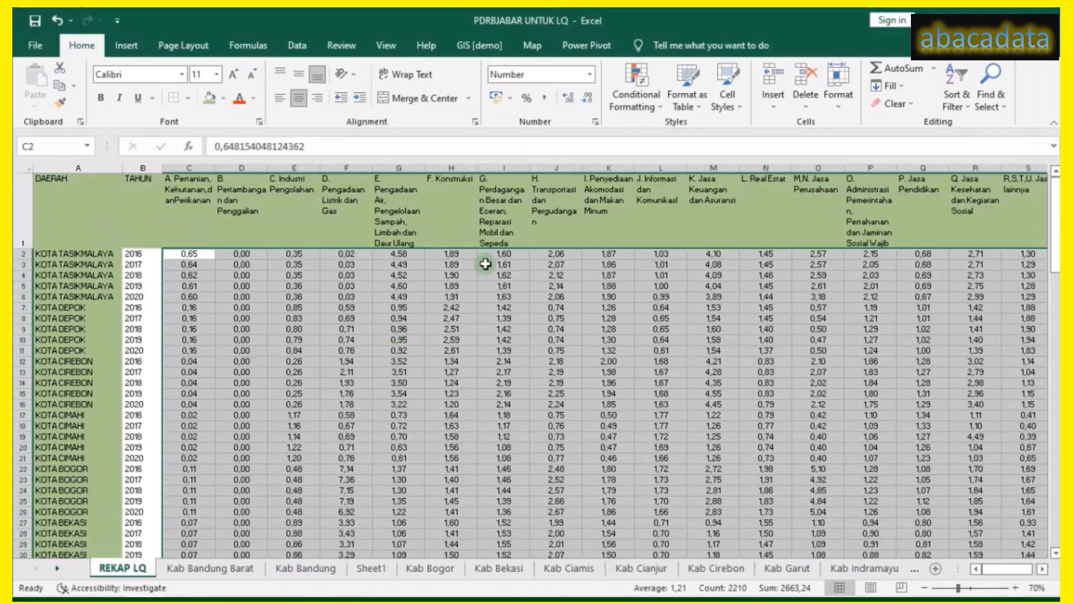
pyautogui.click(640, 102)
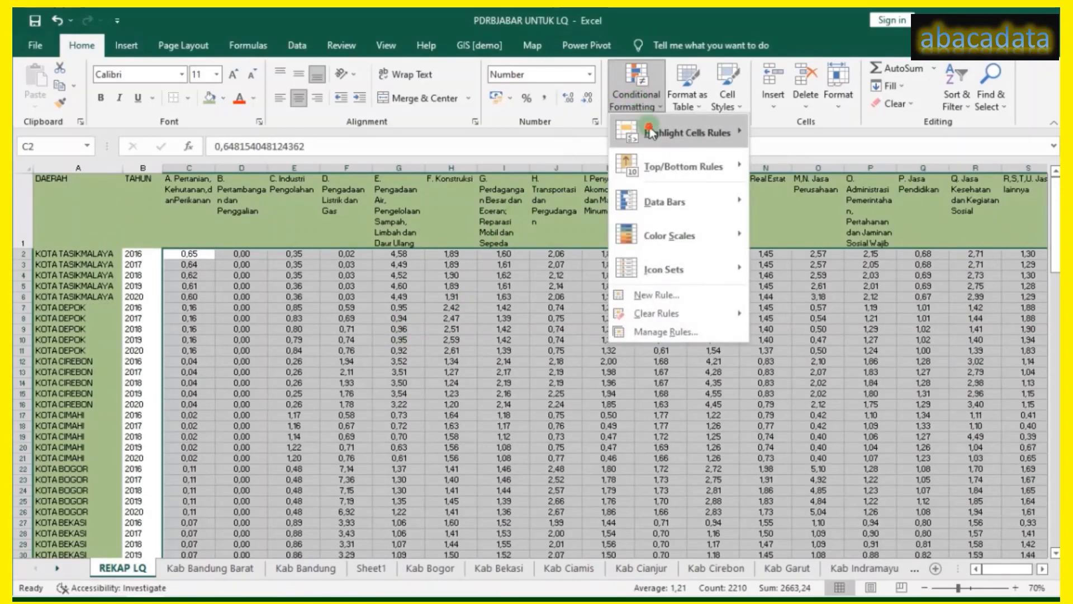
pyautogui.moveTo(740, 130)
pyautogui.click(791, 140)
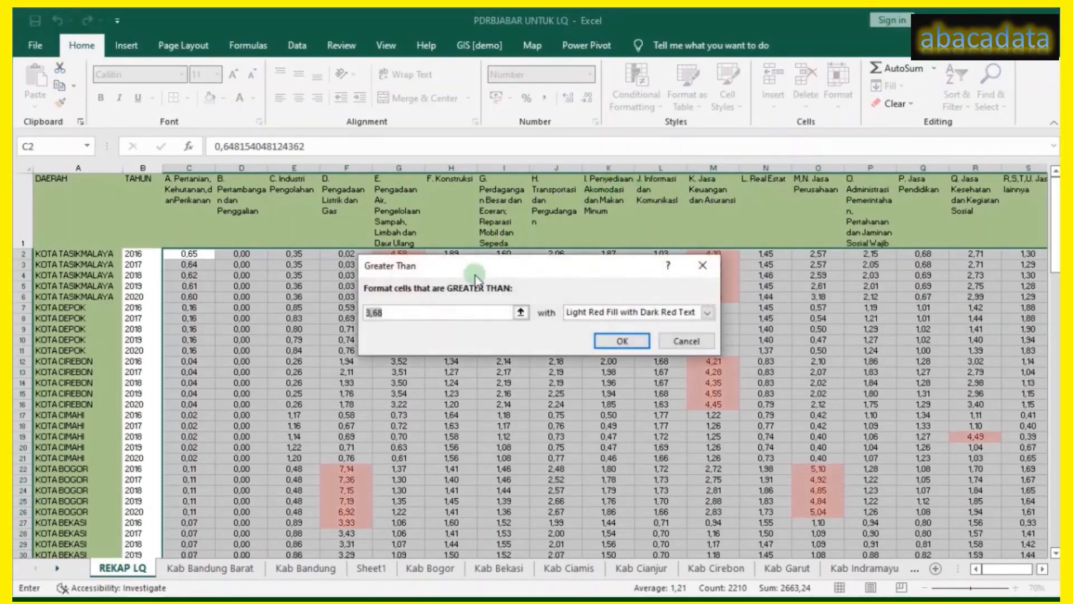
pyautogui.write('1,1')
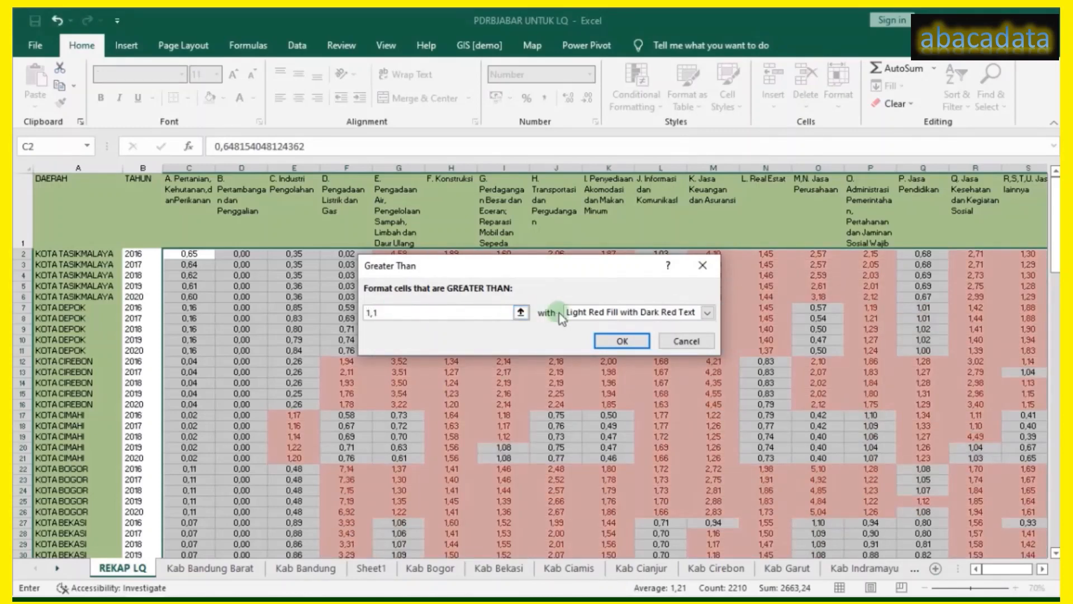
pyautogui.click(604, 342)
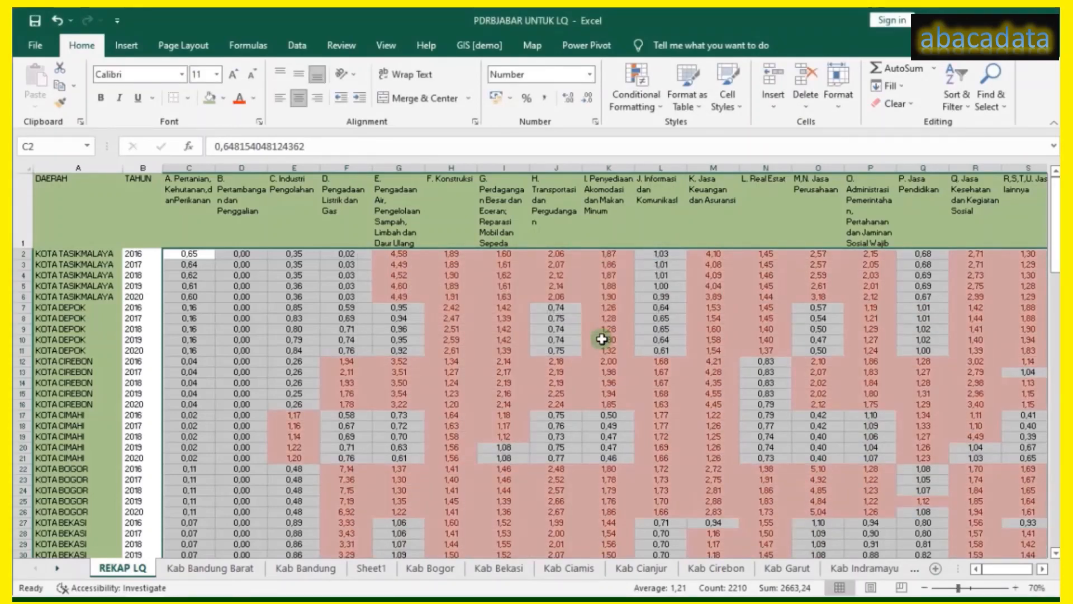
pyautogui.click(601, 339)
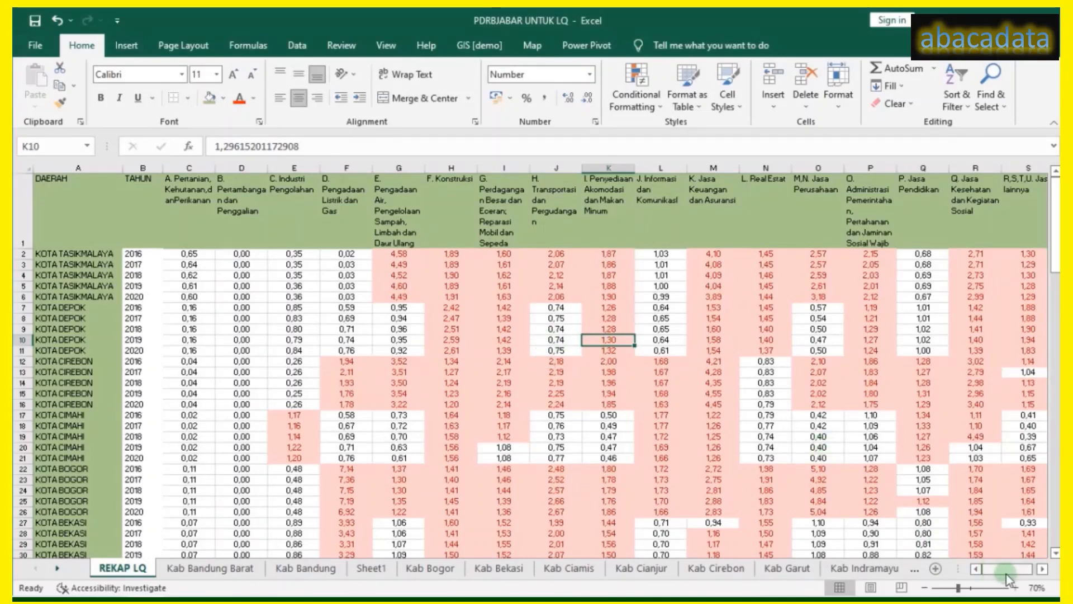
# Turn on data filtering with row 2 of the REKAP LQ sheet as the filter row.
pyautogui.click(1042, 568)
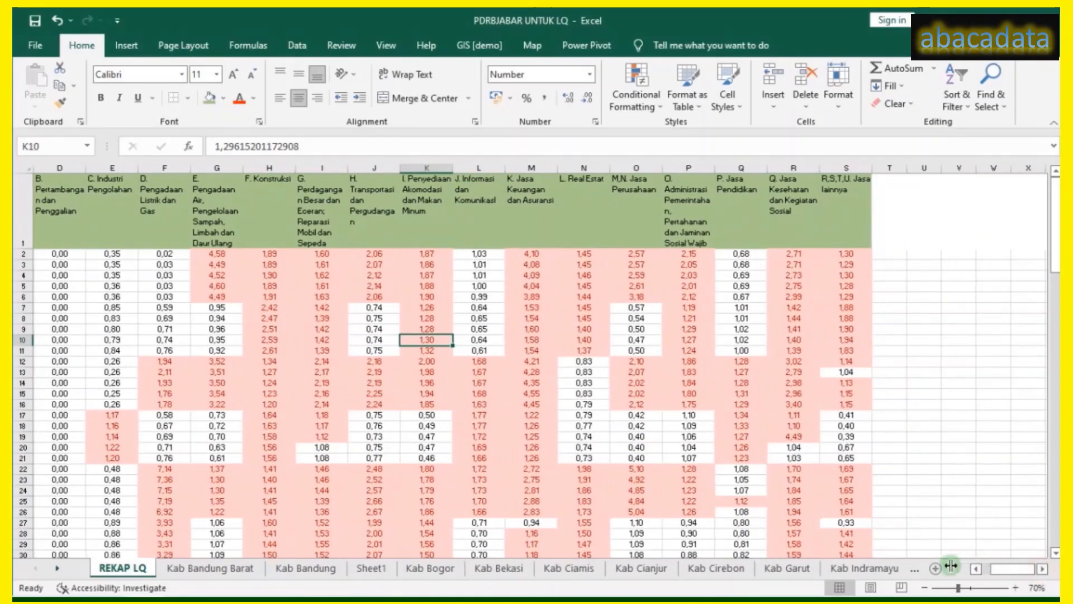
pyautogui.click(975, 569)
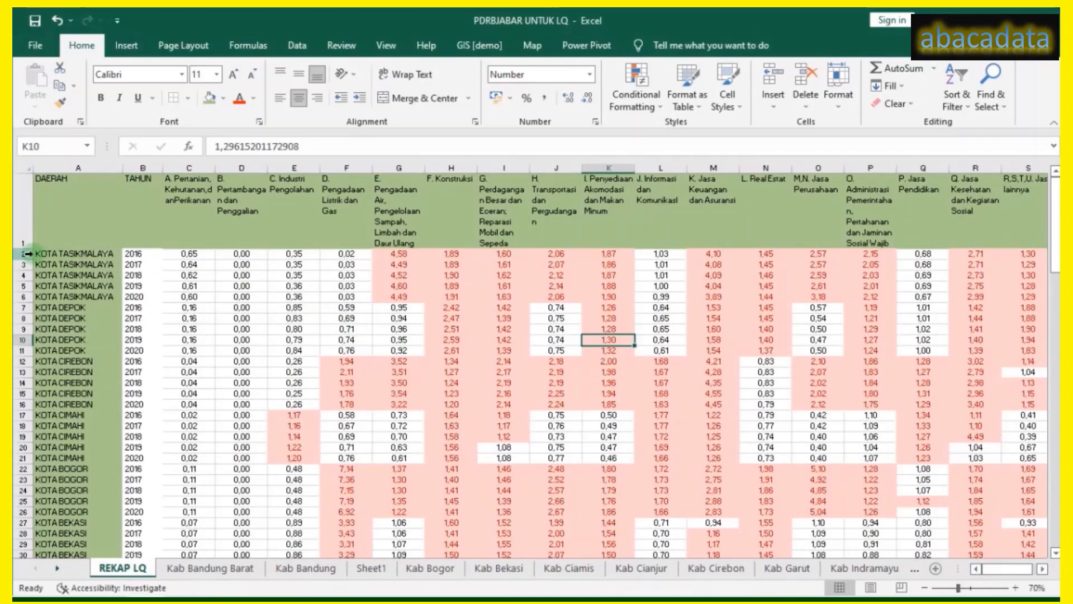
pyautogui.click(25, 253)
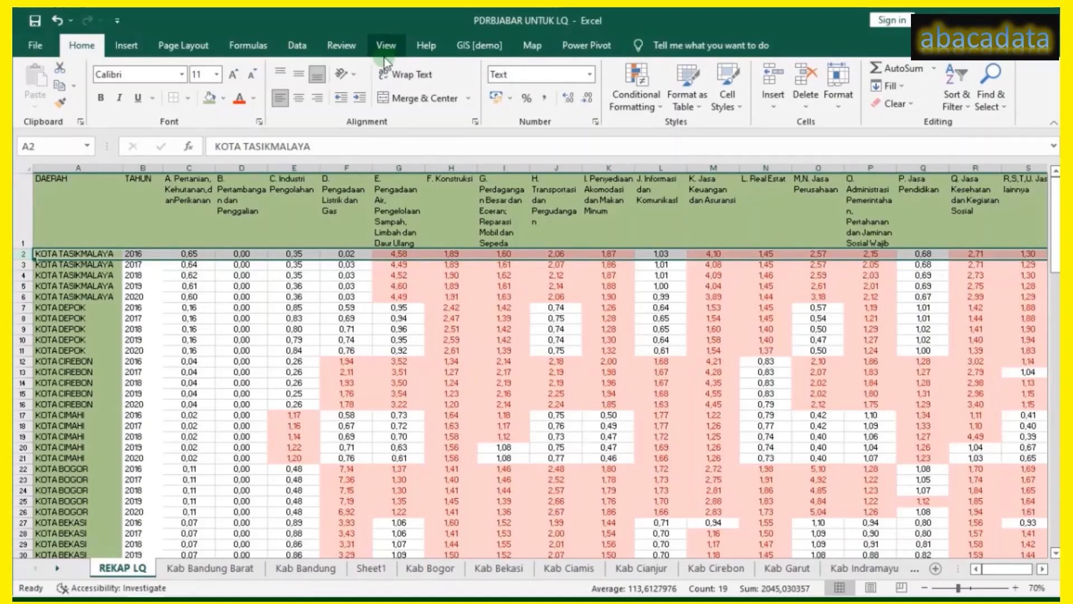
pyautogui.click(306, 49)
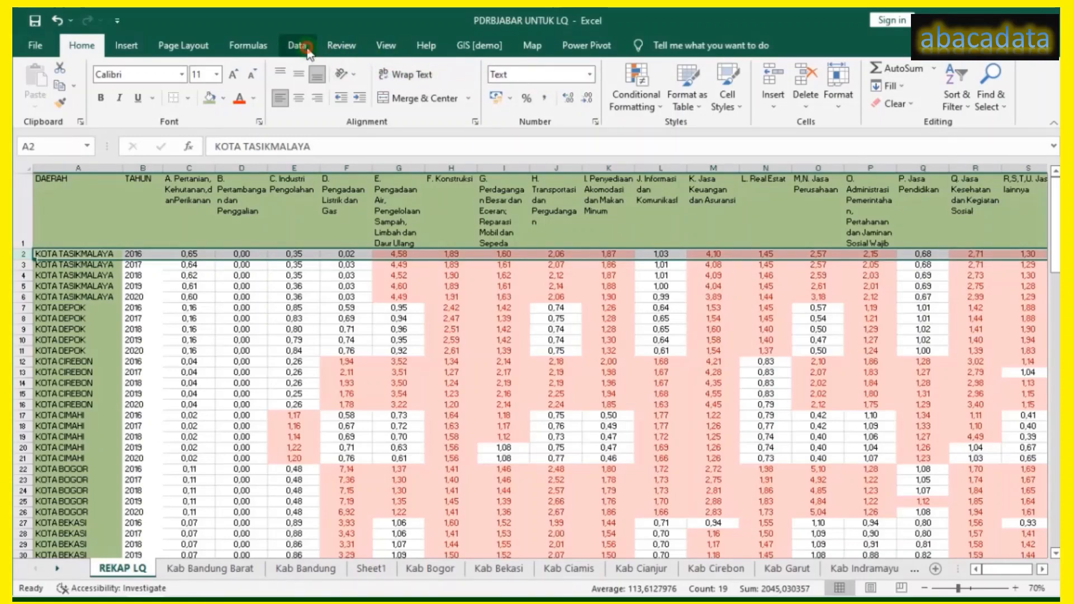
pyautogui.click(500, 109)
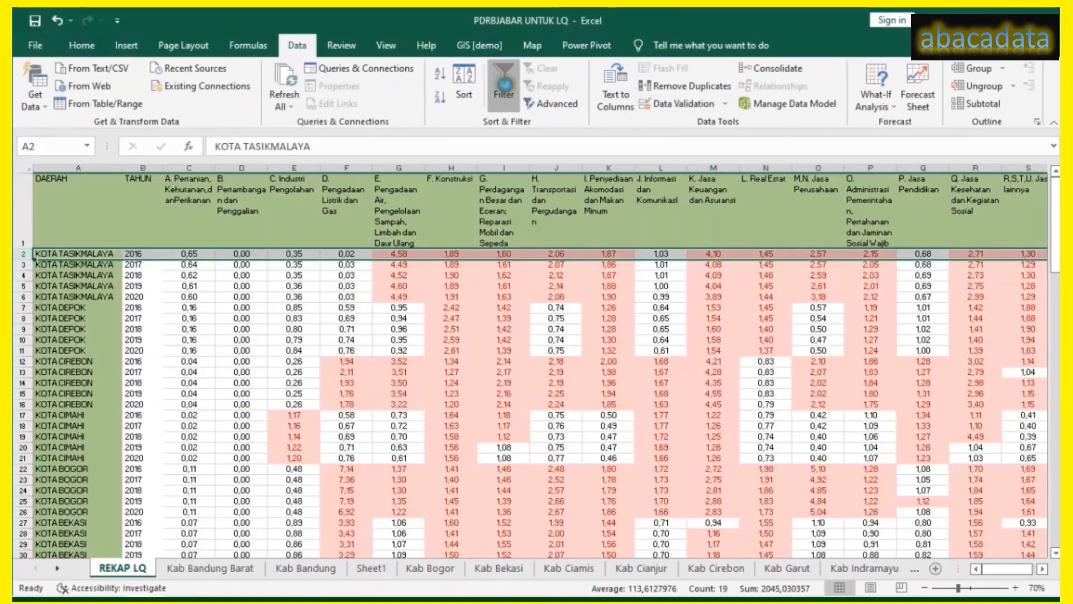
pyautogui.click(187, 296)
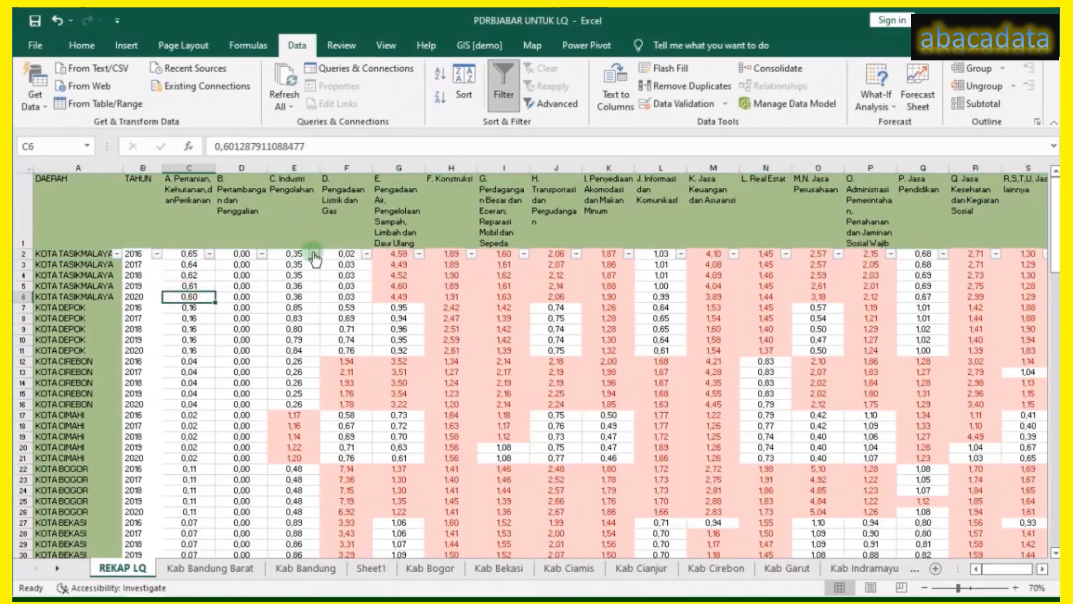
# Examine the filter value lists of the agriculture (C) and electricity and gas (F) columns on the REKAP LQ sheet.
pyautogui.click(208, 253)
pyautogui.scroll(-15, 176, 446)
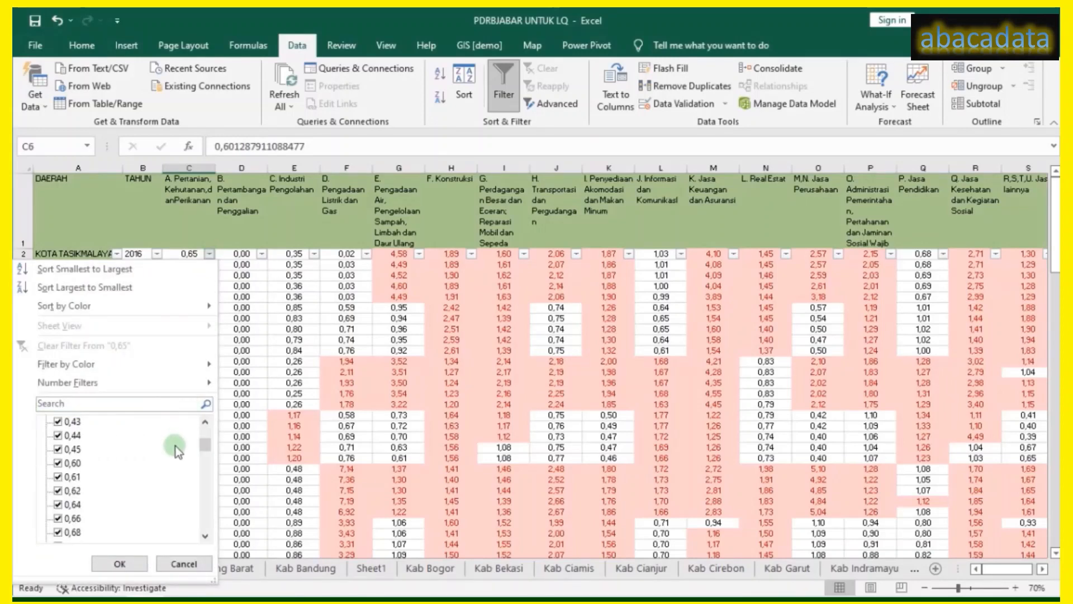
pyautogui.click(190, 563)
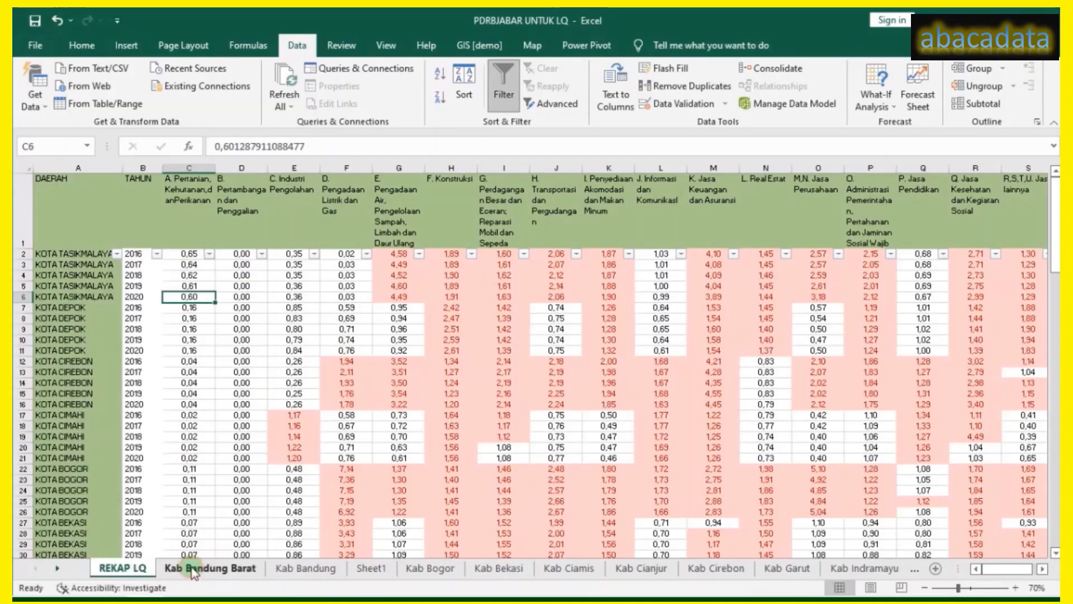
pyautogui.click(366, 254)
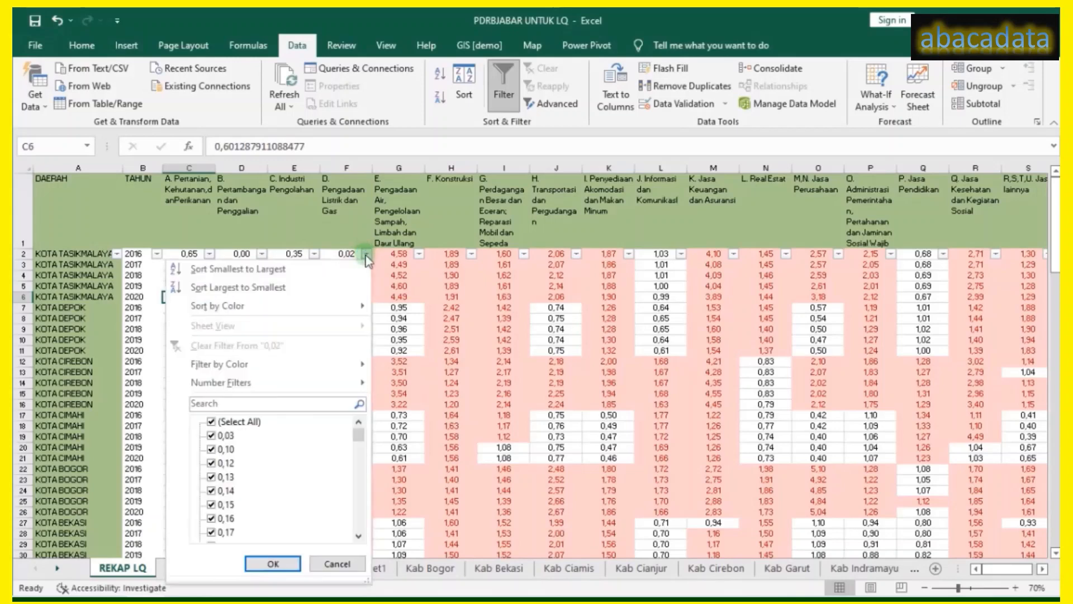
pyautogui.scroll(-3, 264, 462)
pyautogui.scroll(-15, 264, 470)
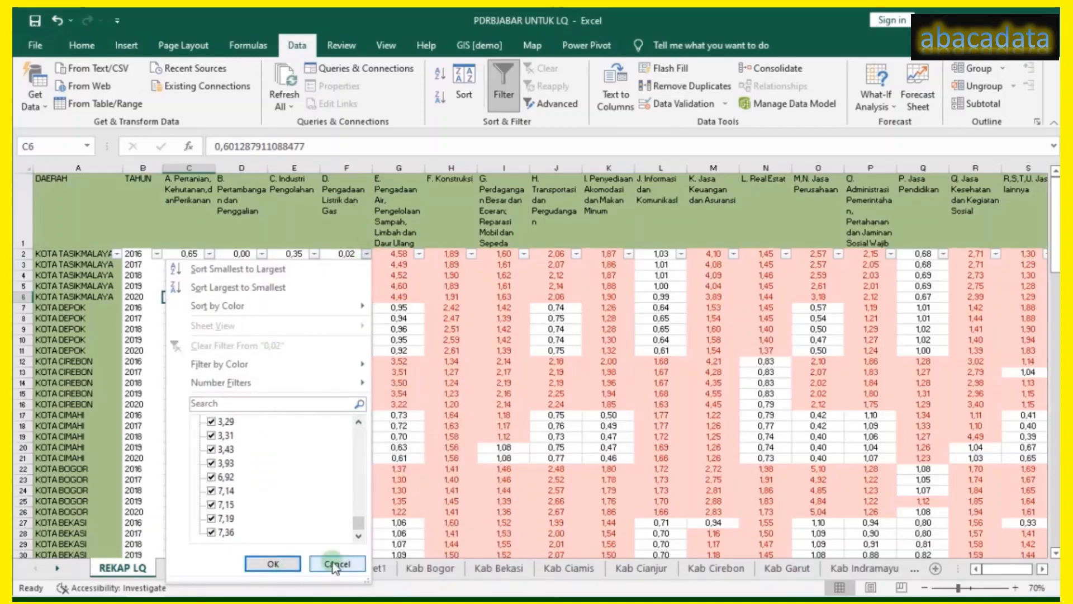
pyautogui.click(277, 565)
pyautogui.click(359, 426)
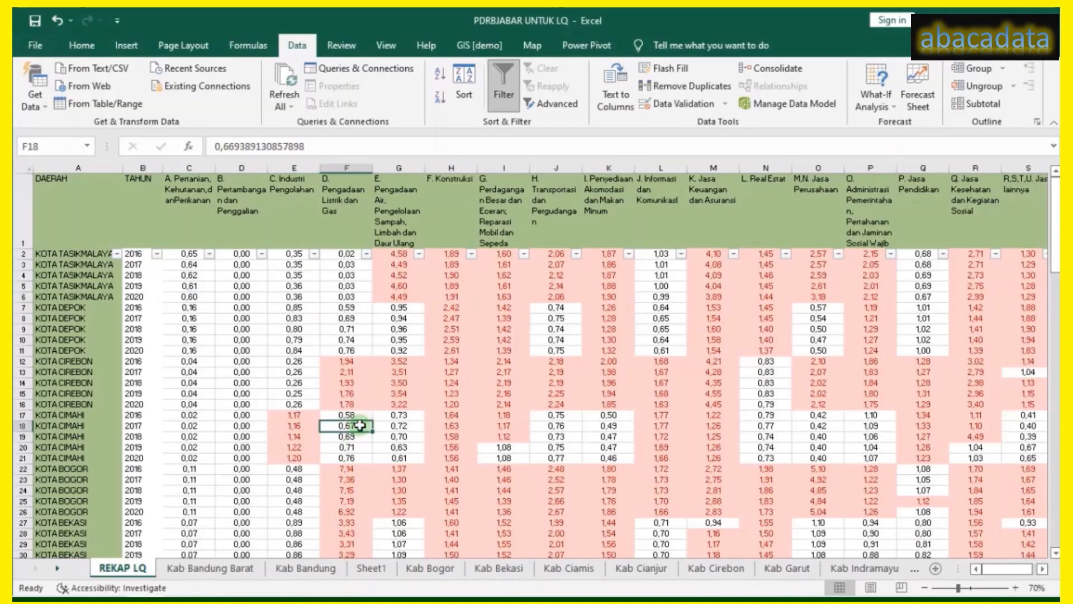
pyautogui.click(464, 320)
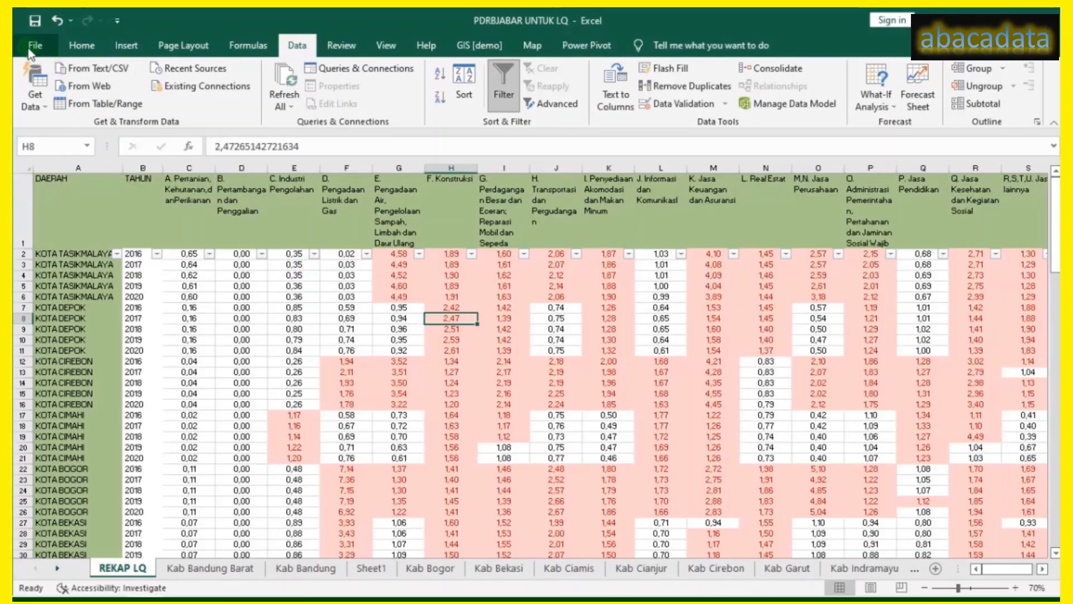
pyautogui.click(262, 306)
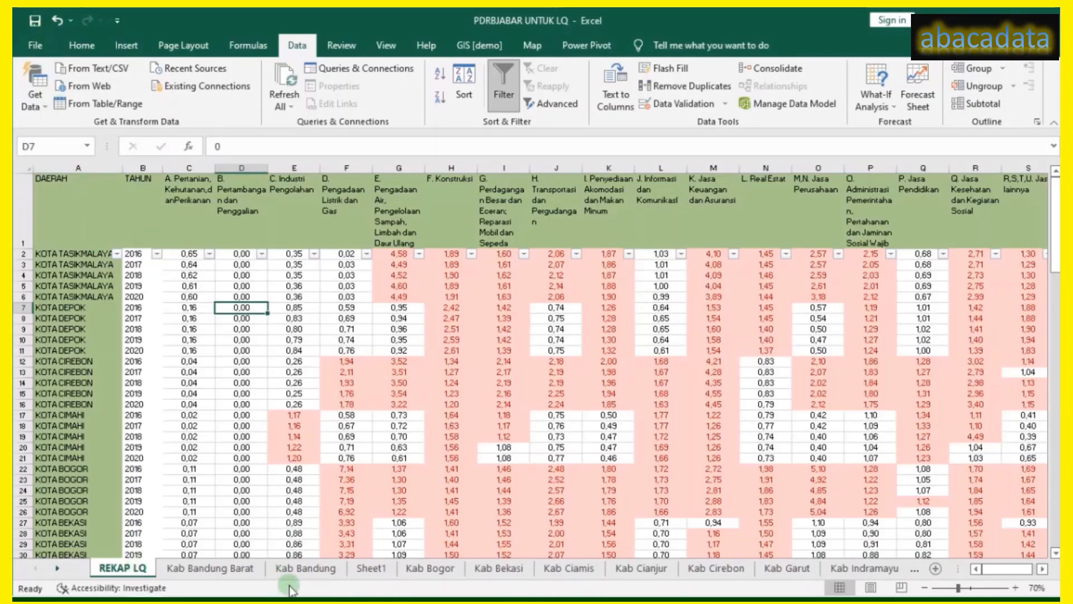
pyautogui.click(539, 363)
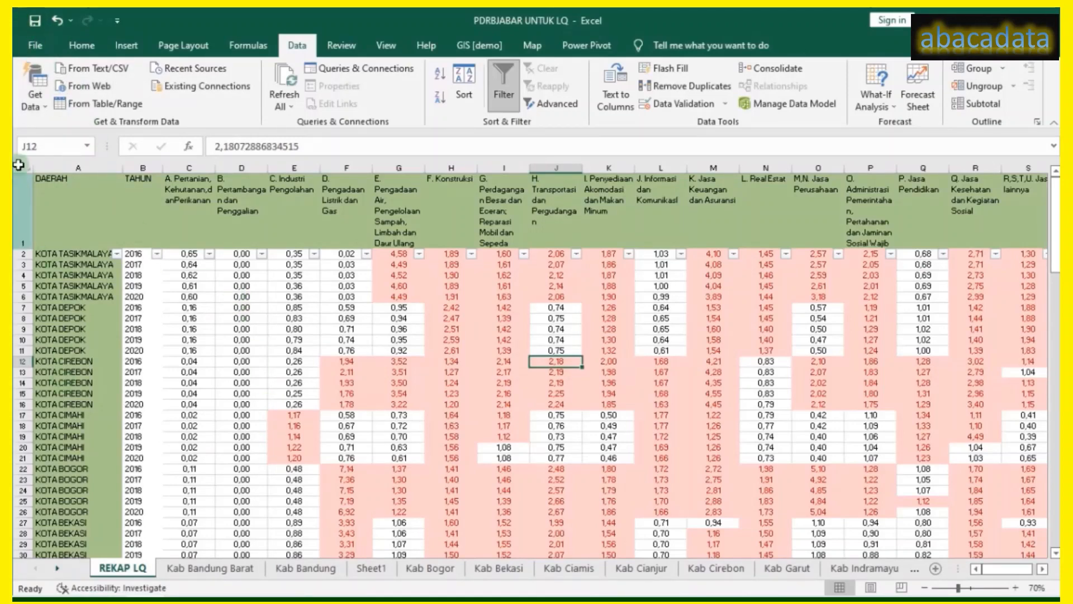
# Open the workbook tikor ibukota kab from the UCU > PBI folder on drive E.
pyautogui.click(32, 48)
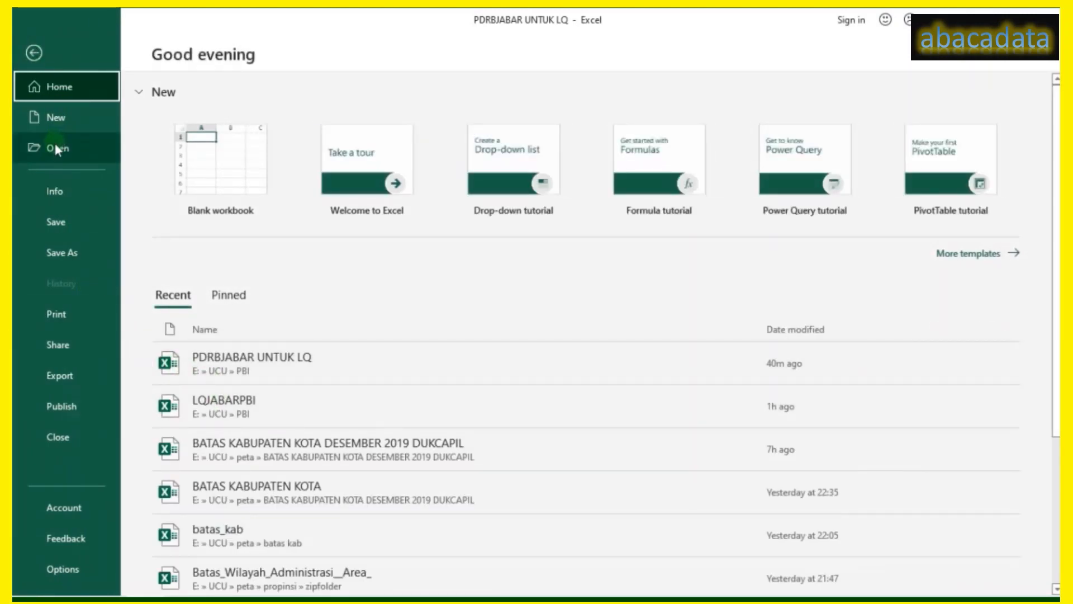
pyautogui.click(56, 146)
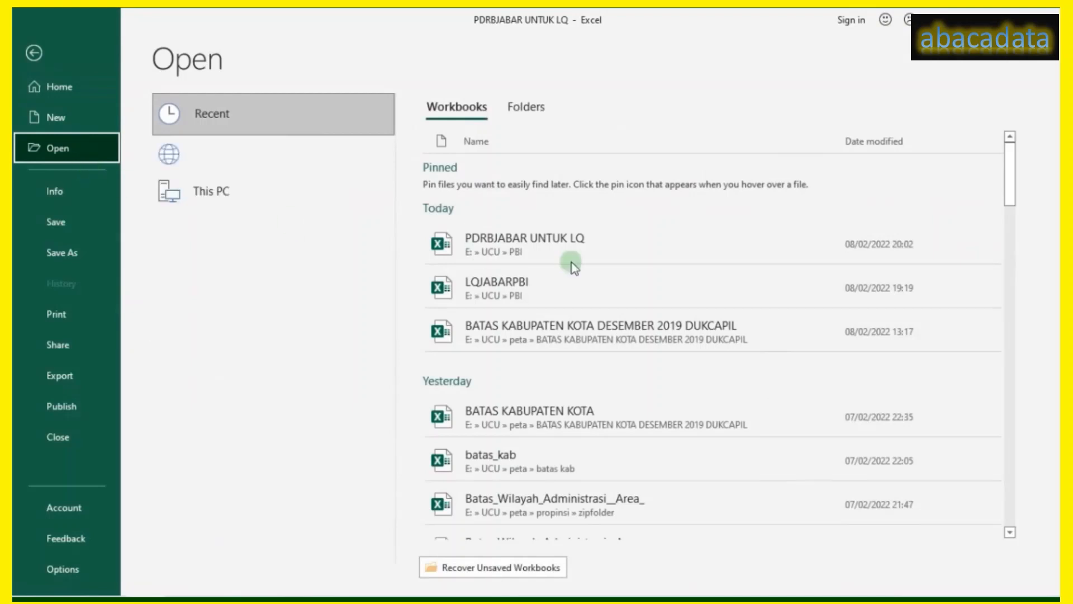
pyautogui.click(248, 265)
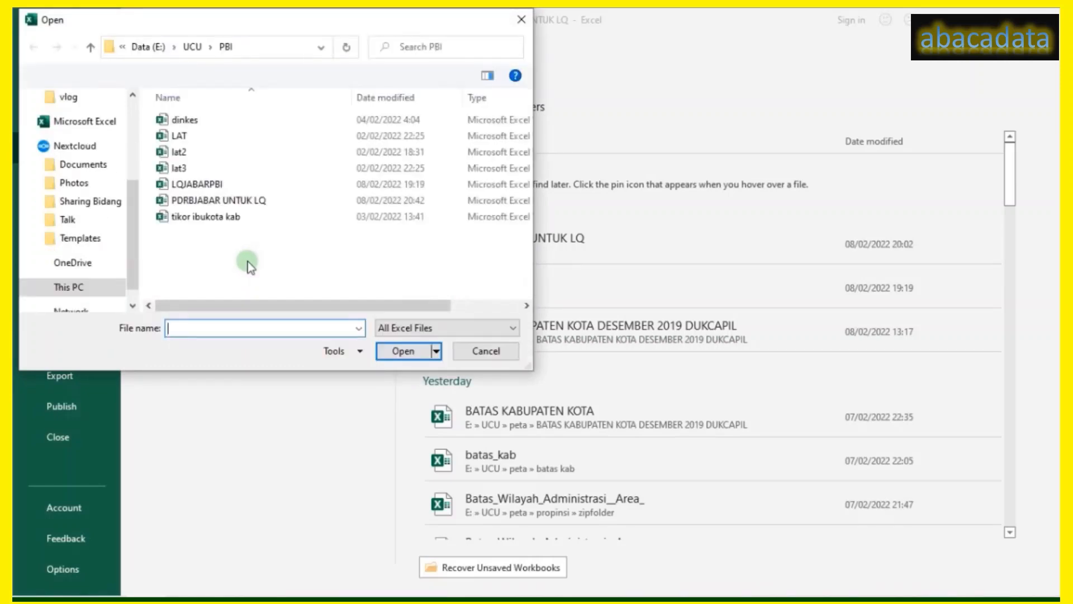
pyautogui.click(223, 219)
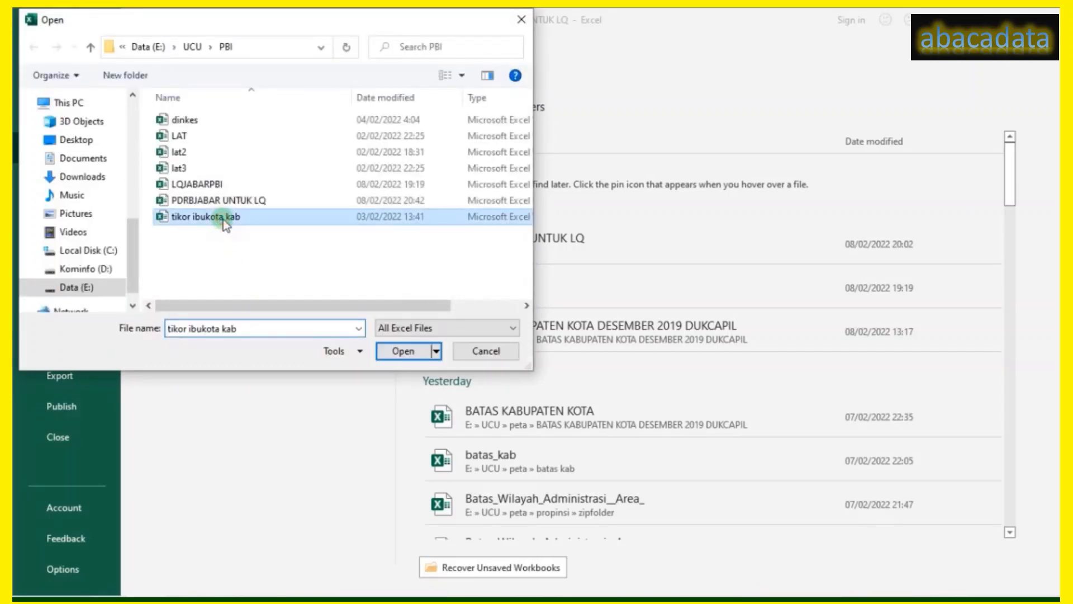
pyautogui.doubleClick(223, 220)
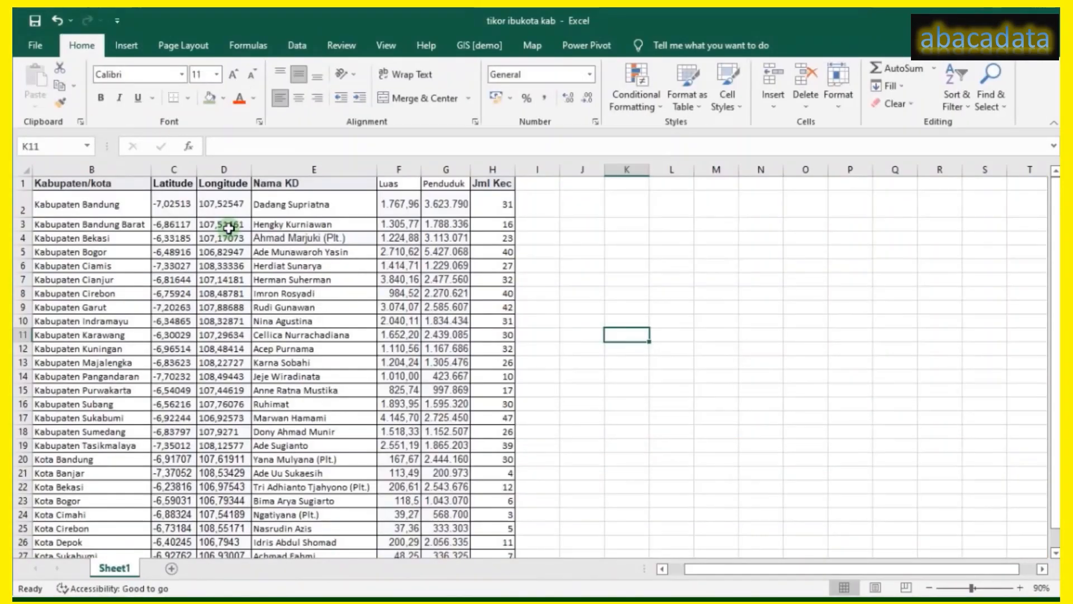
# Copy the entire Latitude and Longitude columns, C and D, of the tikor ibukota kab workbook.
pyautogui.click(228, 226)
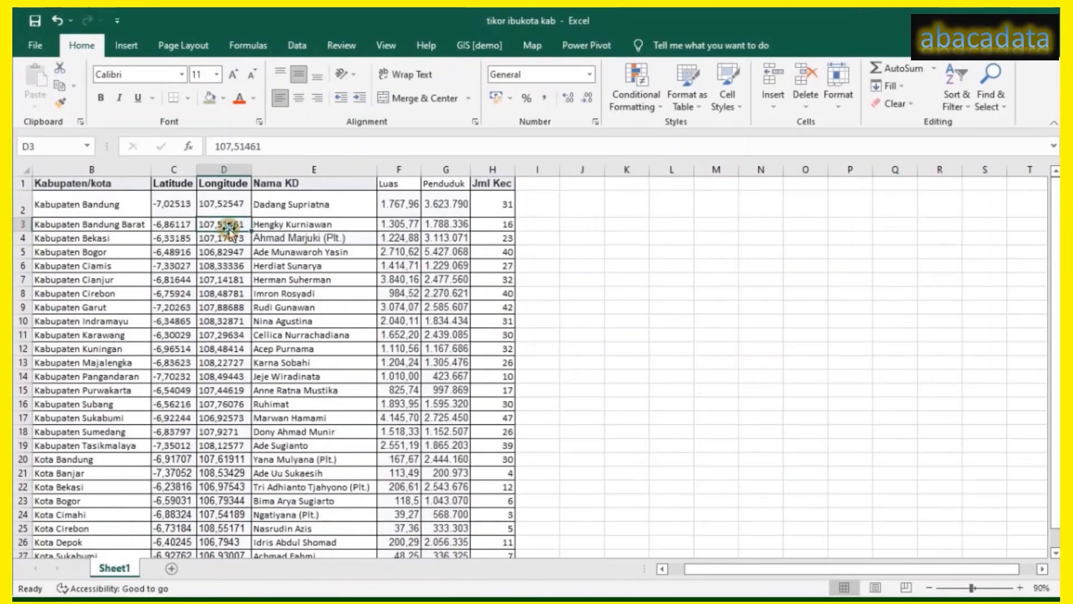
pyautogui.click(184, 177)
pyautogui.hotkey('ctrl', 'shift', 'Down')
pyautogui.hotkey('shift', 'Right')
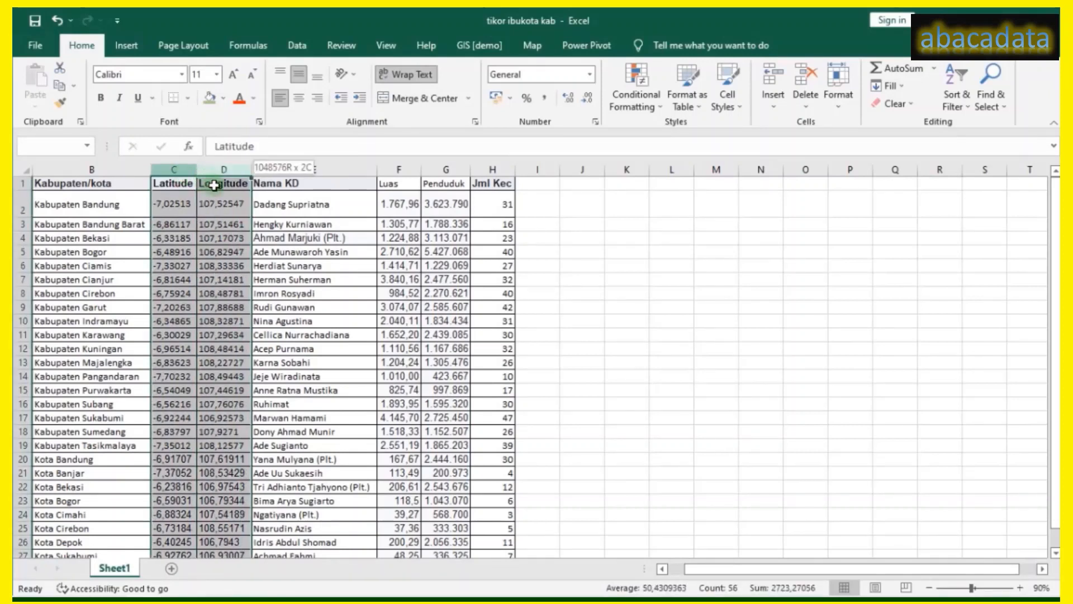
pyautogui.rightClick(198, 202)
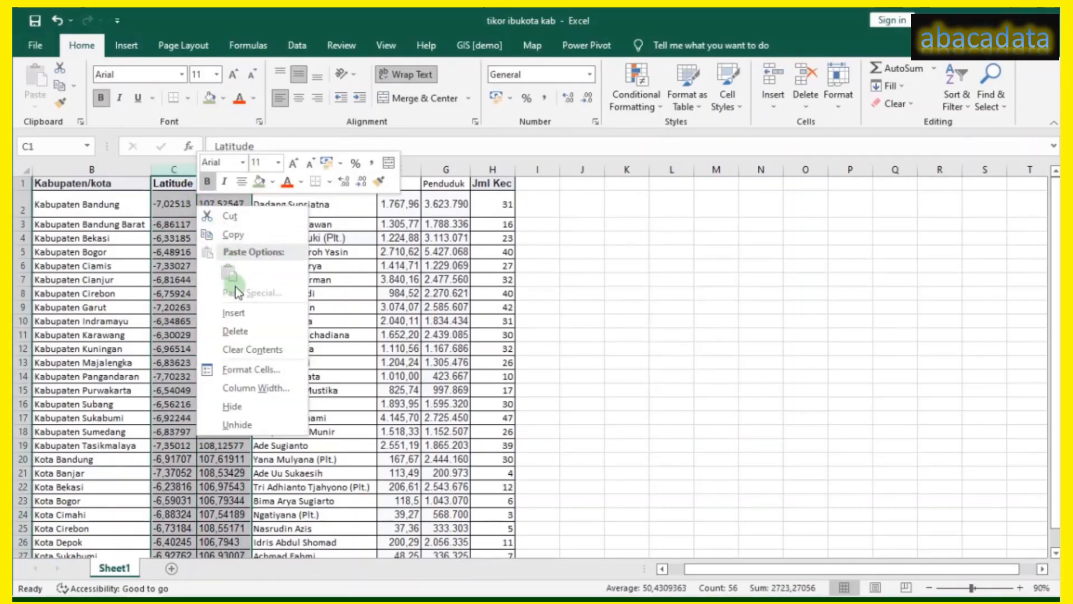
pyautogui.click(242, 240)
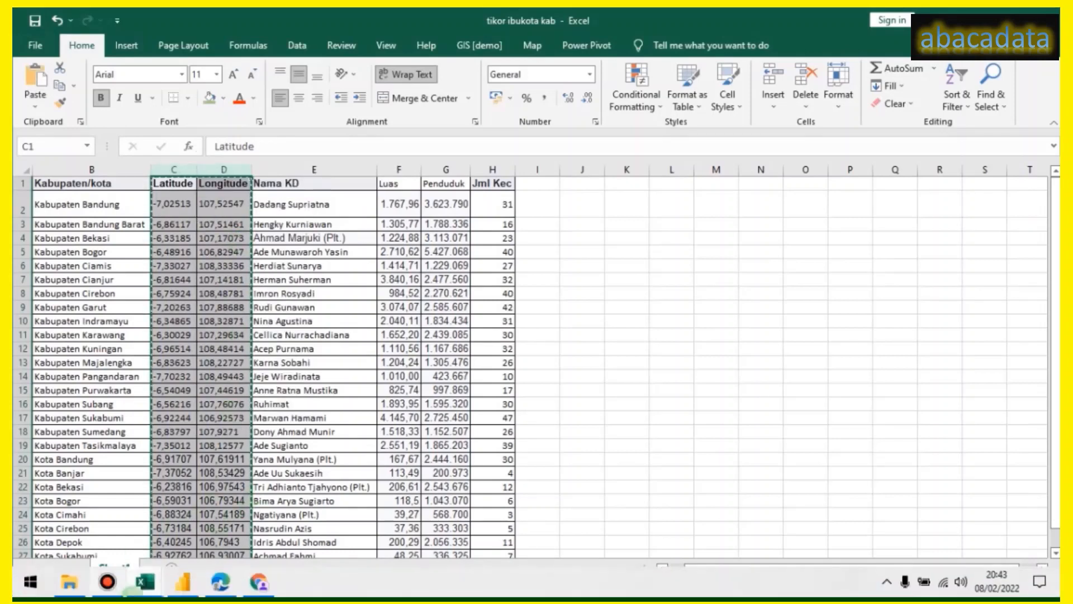
# Switch to the PDRBJABAR UNTUK LQ workbook and insert the copied Latitude and Longitude columns before TAHUN on the REKAP LQ sheet.
pyautogui.click(144, 581)
pyautogui.click(129, 556)
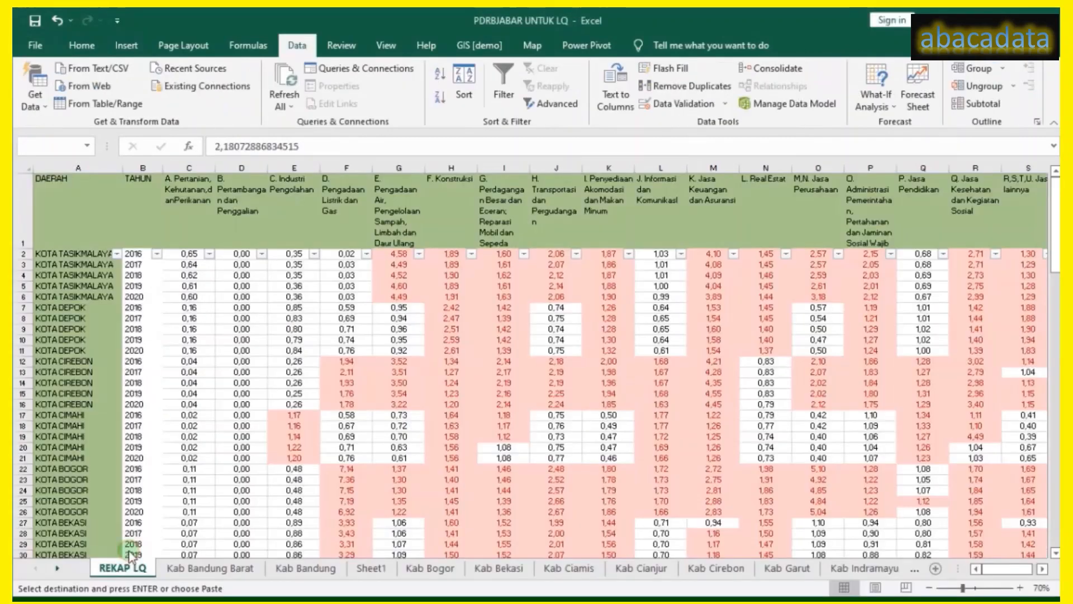
pyautogui.click(184, 167)
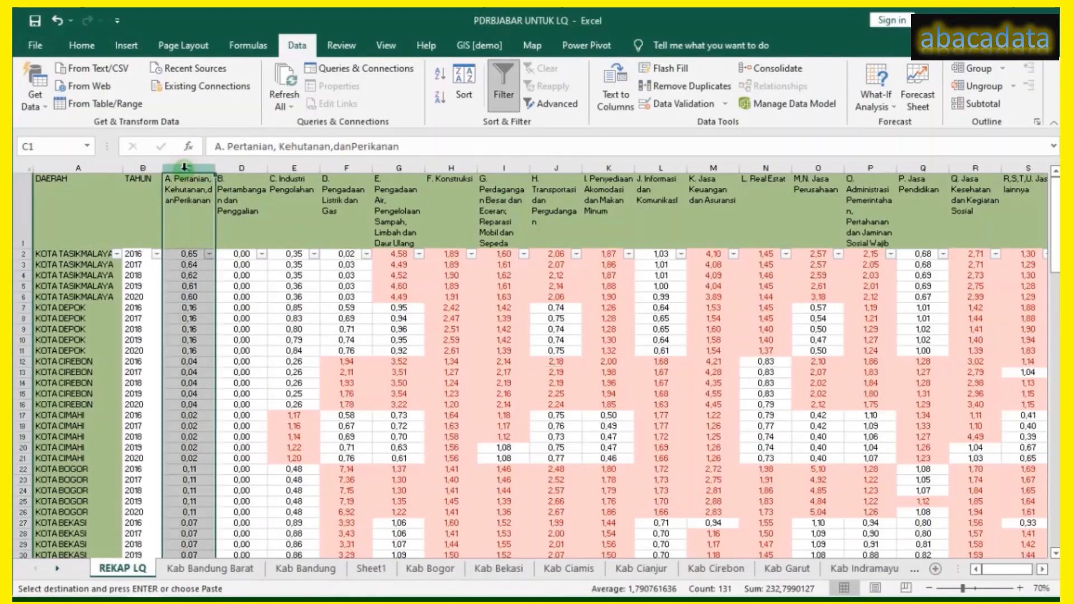
pyautogui.click(152, 166)
pyautogui.rightClick(152, 168)
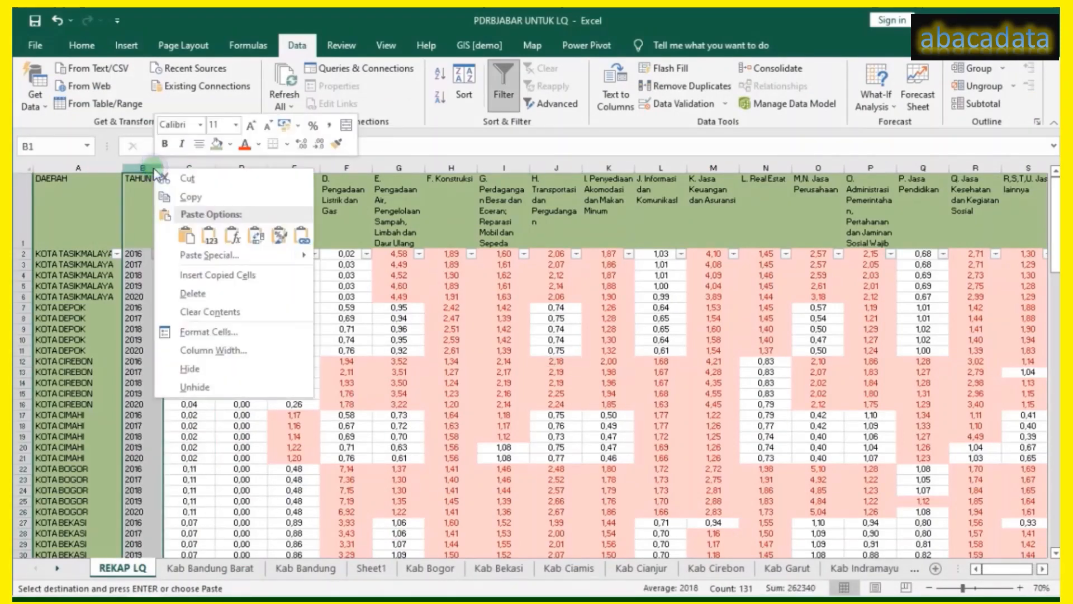
pyautogui.click(200, 282)
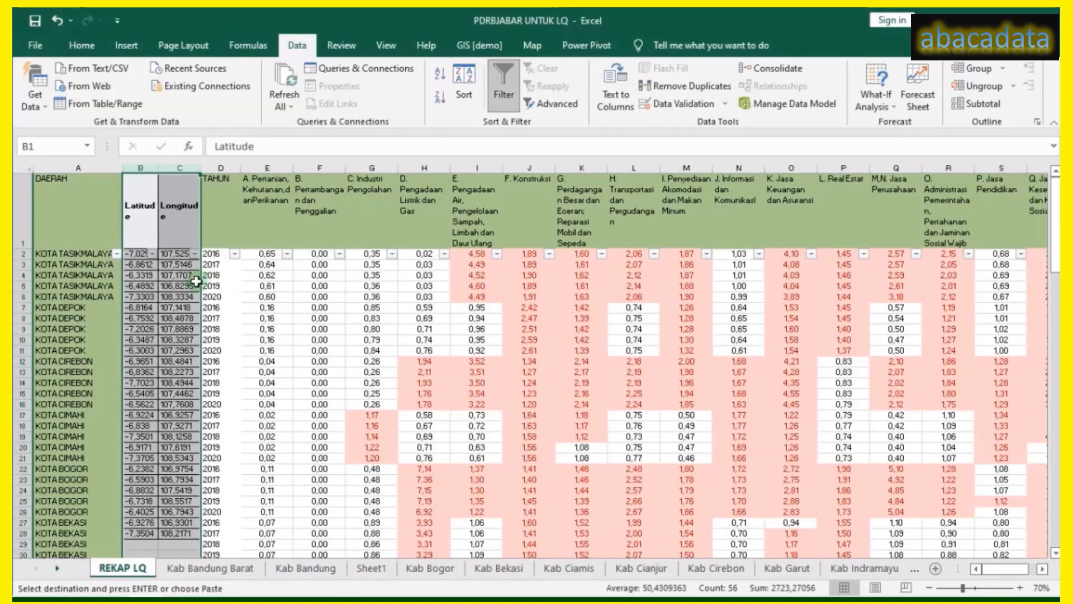
pyautogui.click(196, 285)
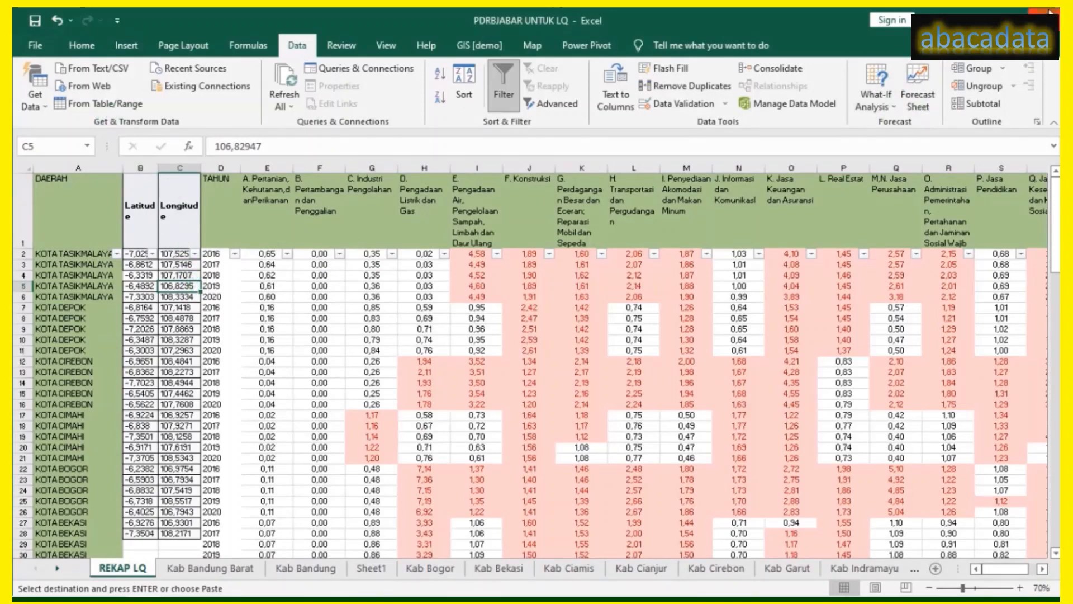
# Compare the inserted coordinates with the tikor ibukota kab workbook and undo their insertion on the REKAP LQ sheet.
pyautogui.click(985, 10)
pyautogui.click(577, 387)
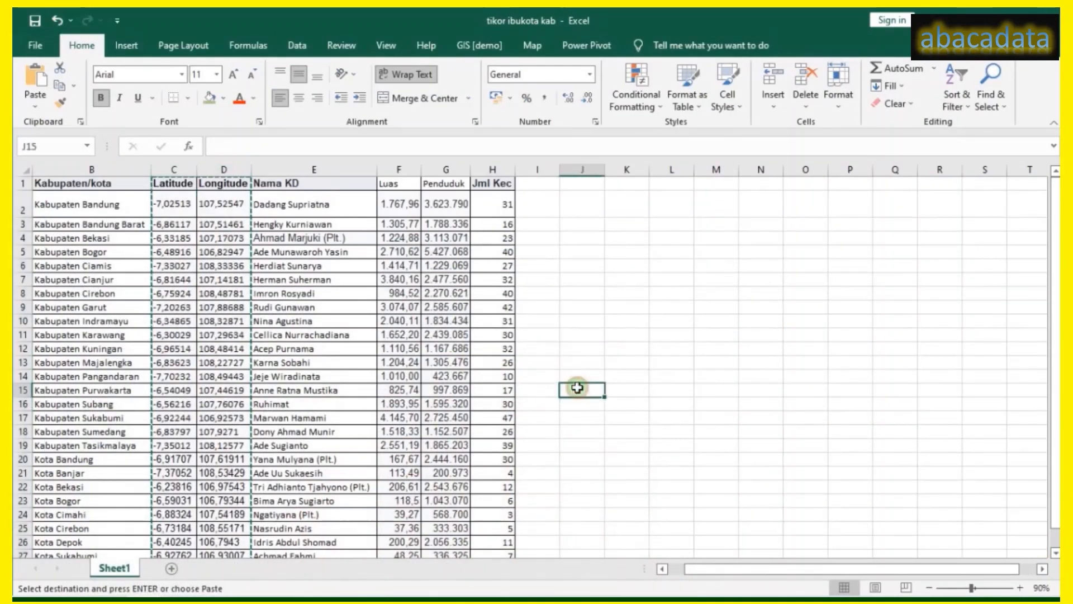
pyautogui.moveTo(179, 587)
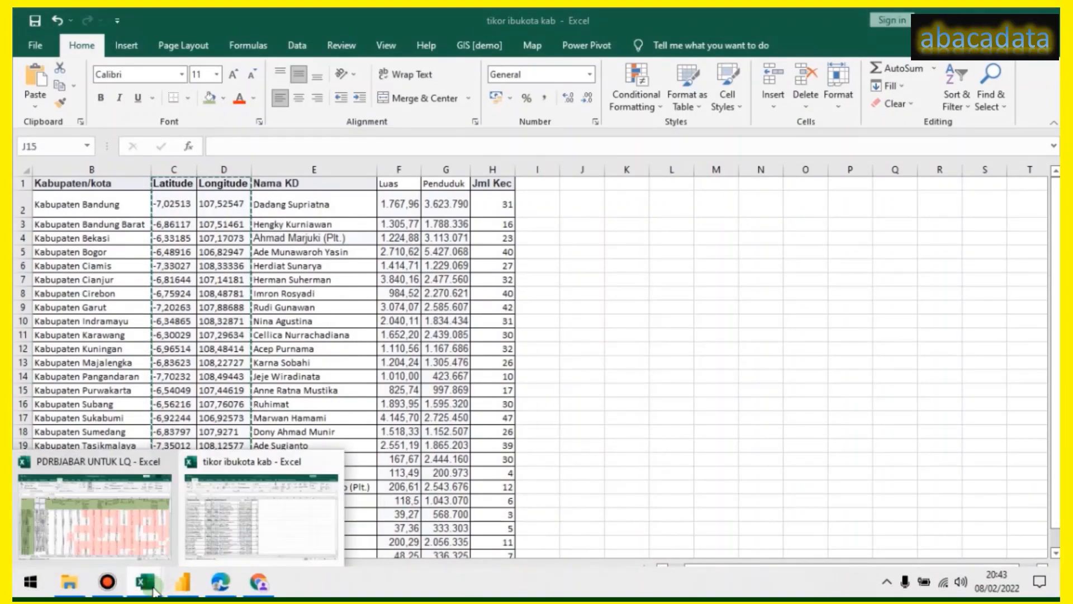
pyautogui.click(132, 531)
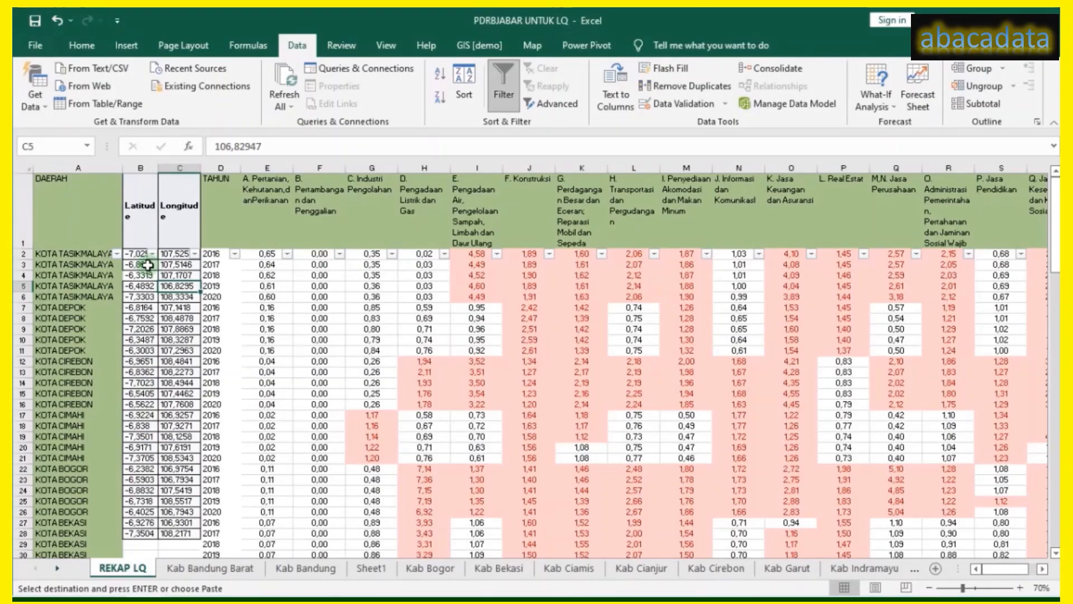
pyautogui.scroll(-17, 148, 265)
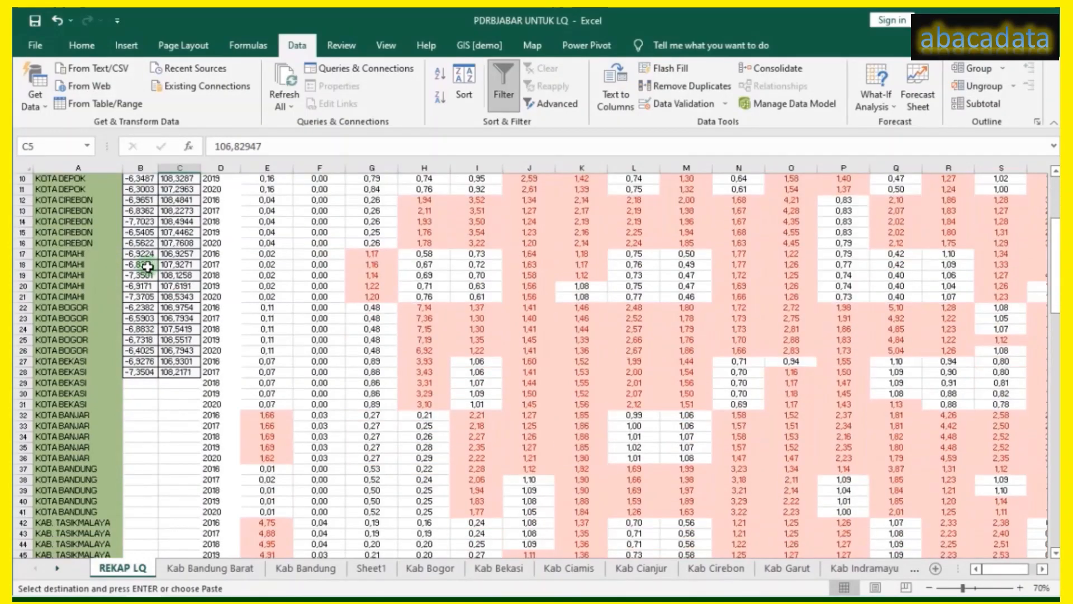
pyautogui.scroll(17, 148, 266)
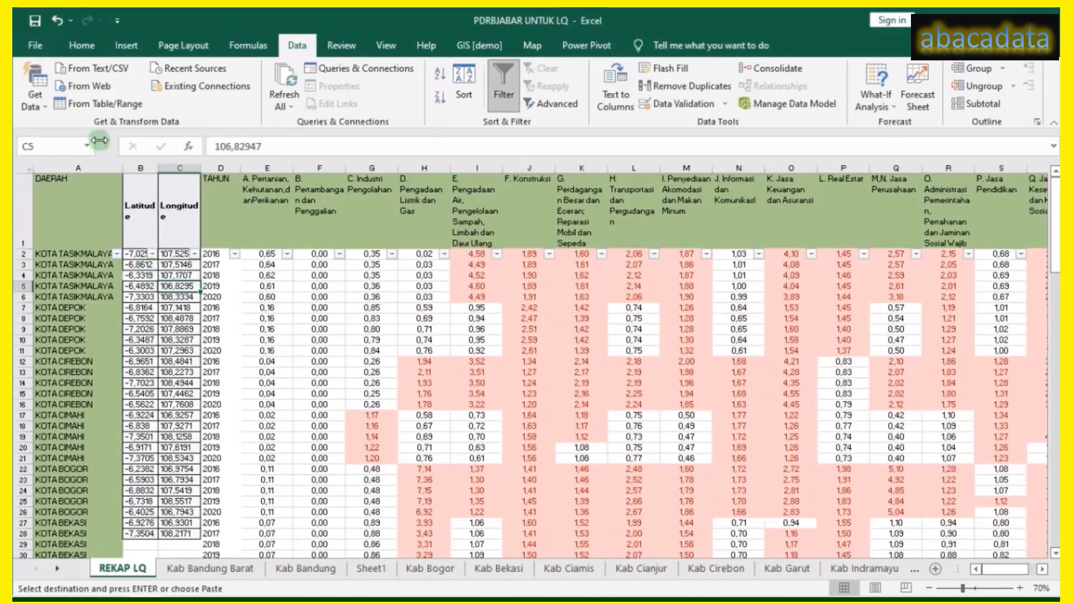
pyautogui.click(61, 20)
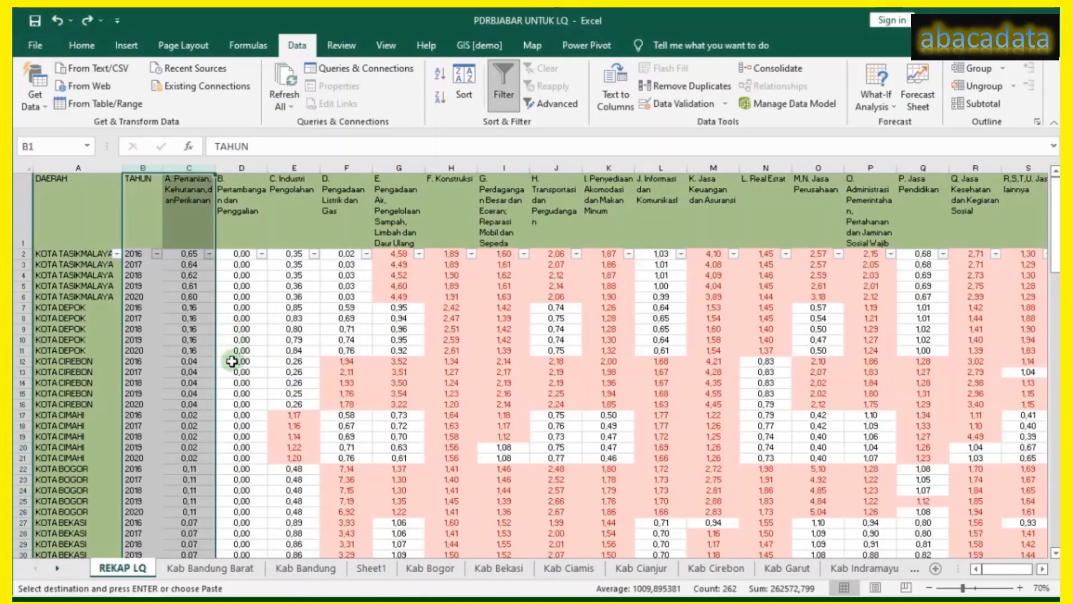
pyautogui.click(189, 382)
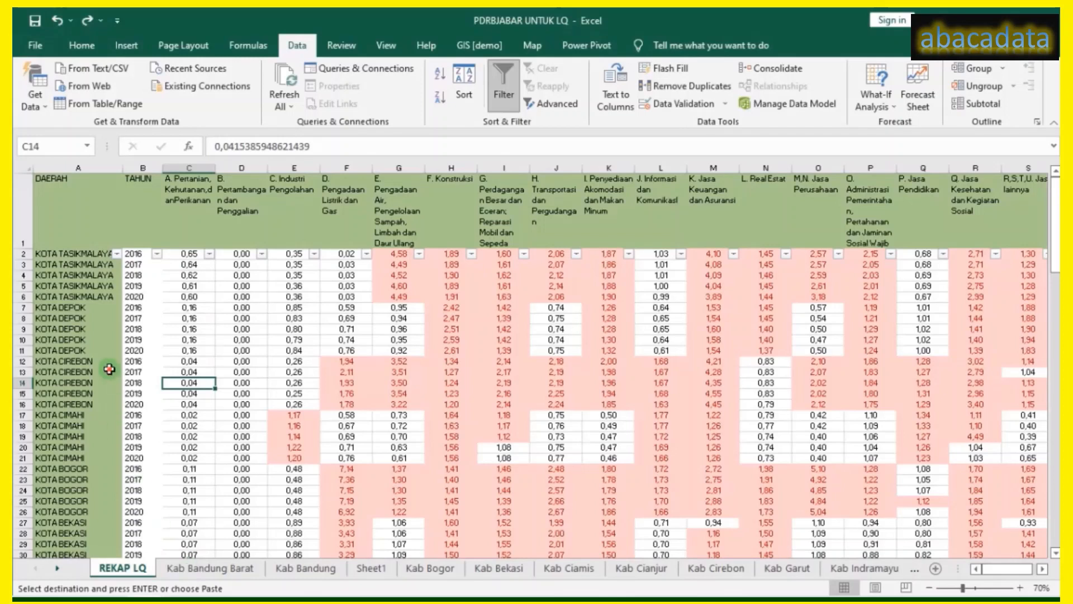
pyautogui.click(106, 372)
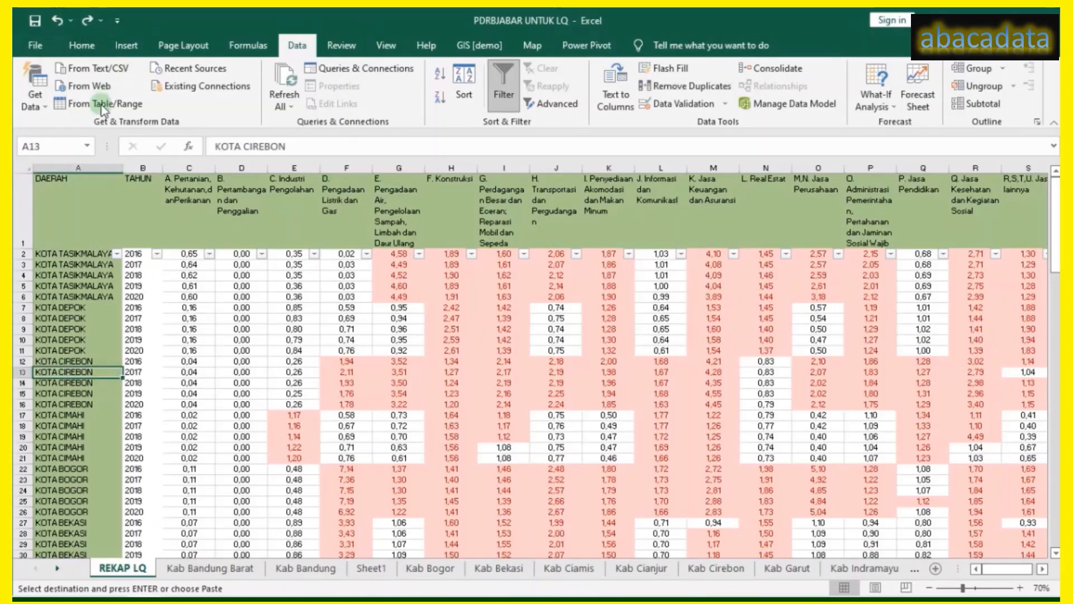
pyautogui.click(139, 166)
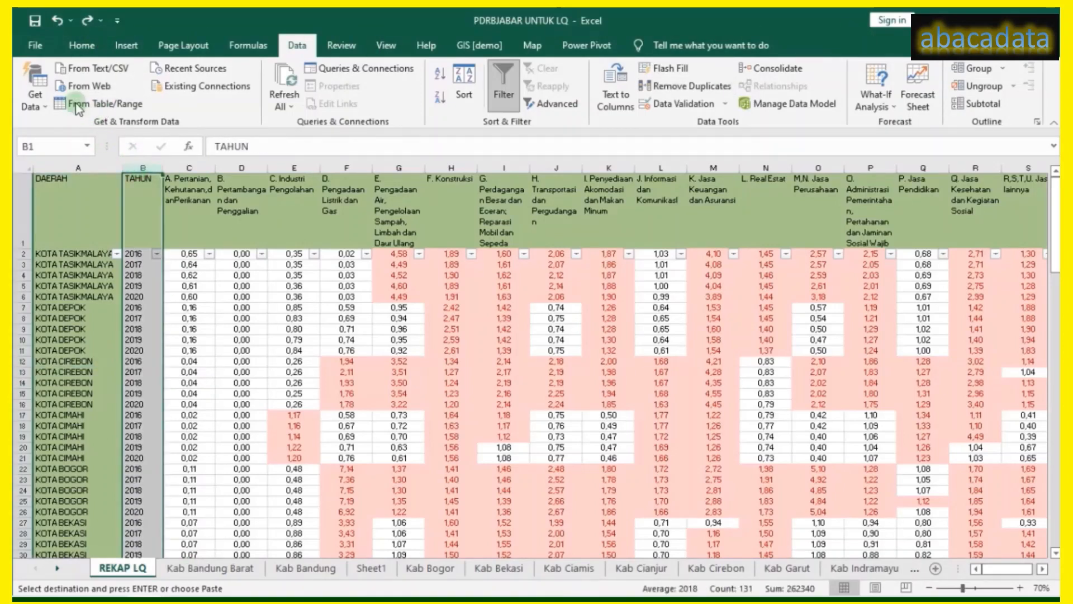
pyautogui.click(311, 329)
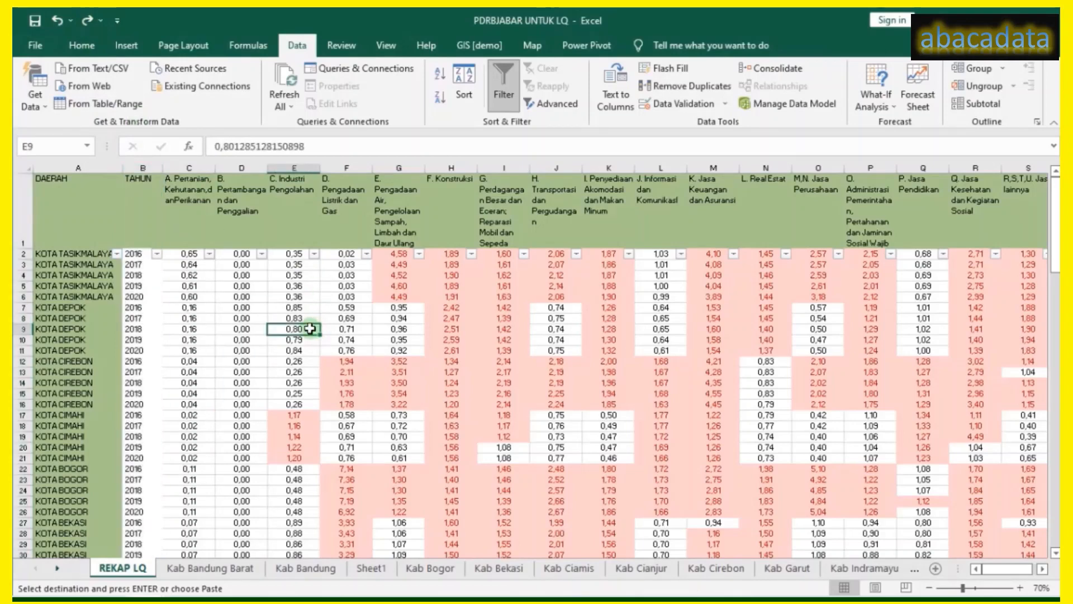
# Insert a new worksheet in front of the Kab Bandung Barat sheet.
pyautogui.click(211, 568)
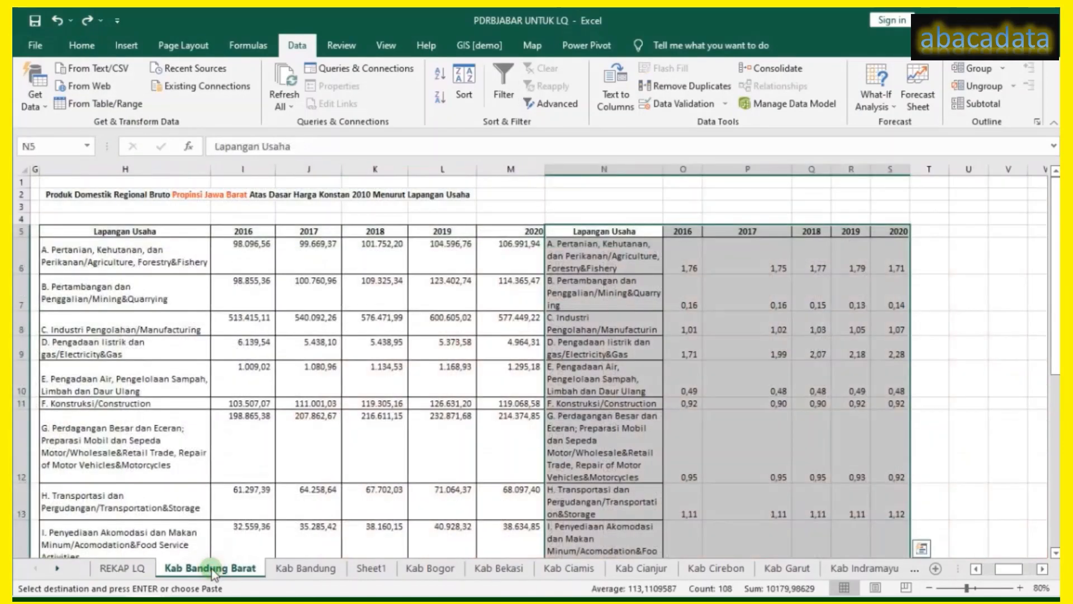
pyautogui.rightClick(211, 568)
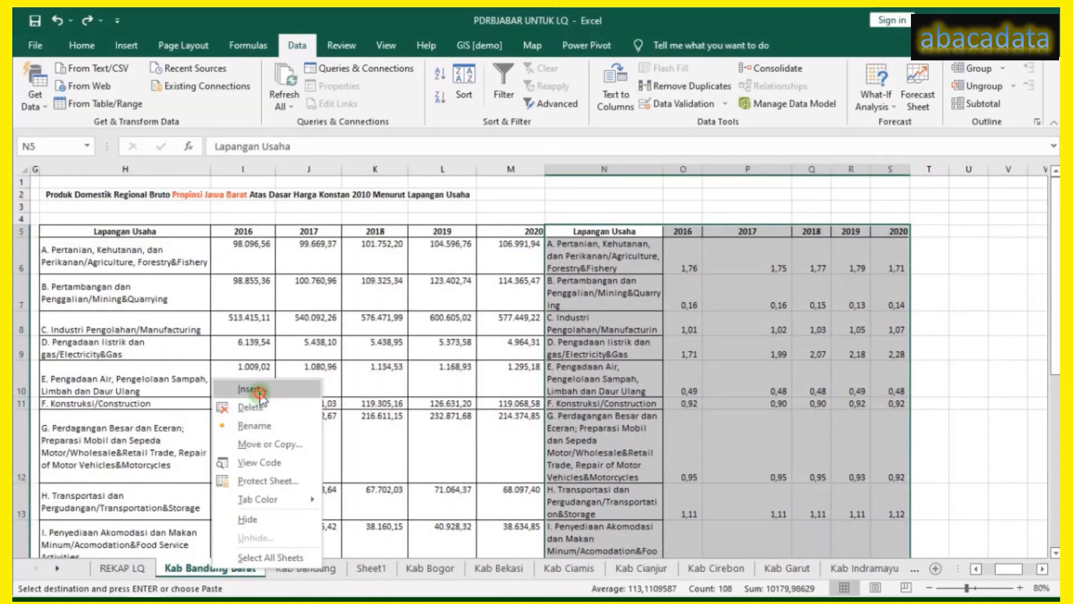
pyautogui.click(231, 386)
pyautogui.click(388, 516)
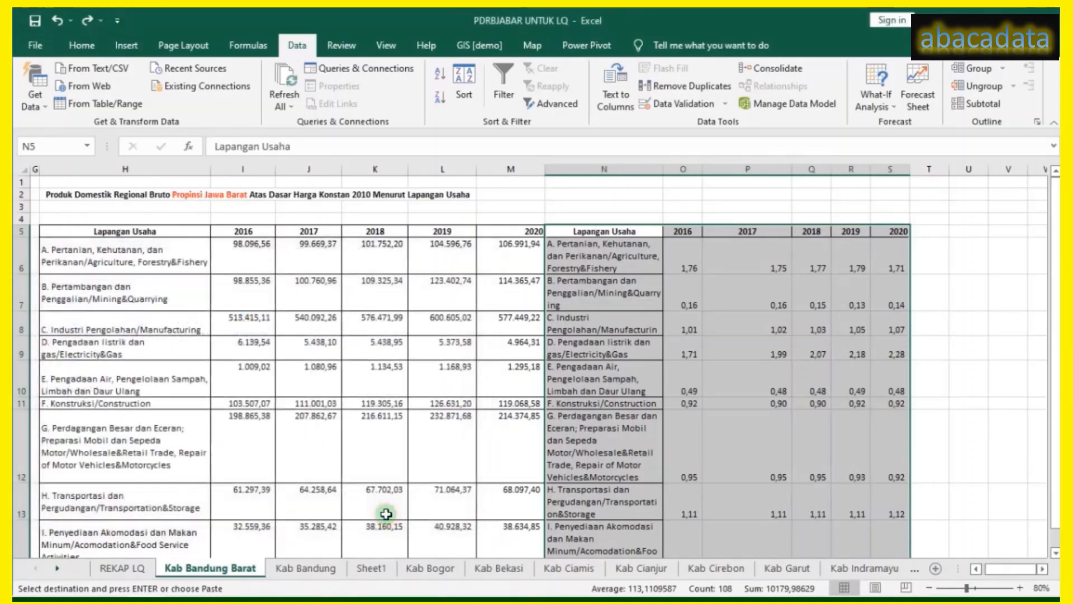
# Paste the copied Latitude and Longitude columns into the new sheet, starting at cell A1.
pyautogui.rightClick(68, 189)
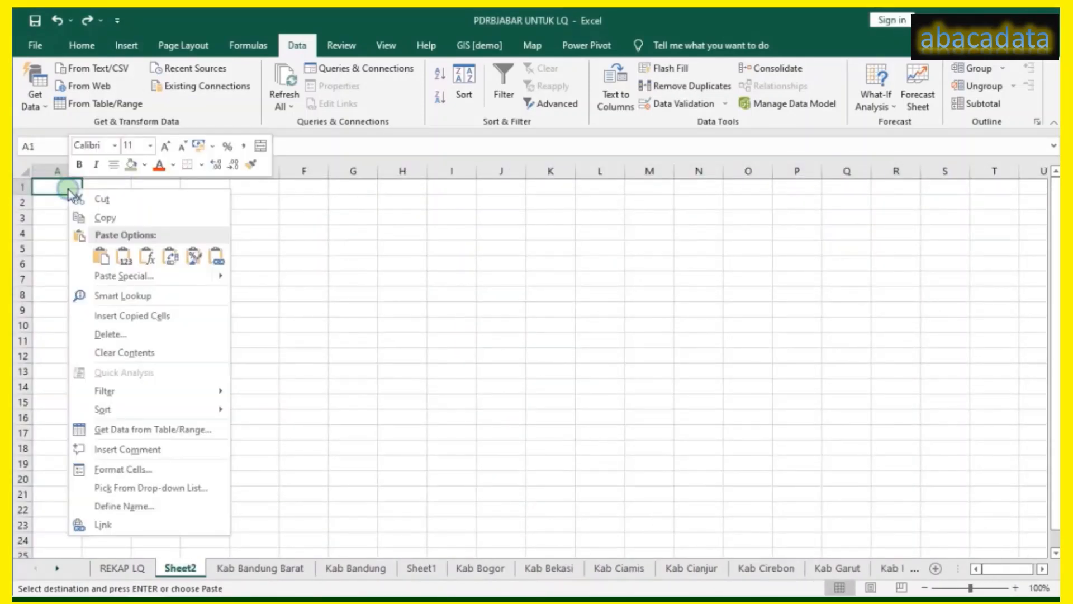
pyautogui.click(102, 256)
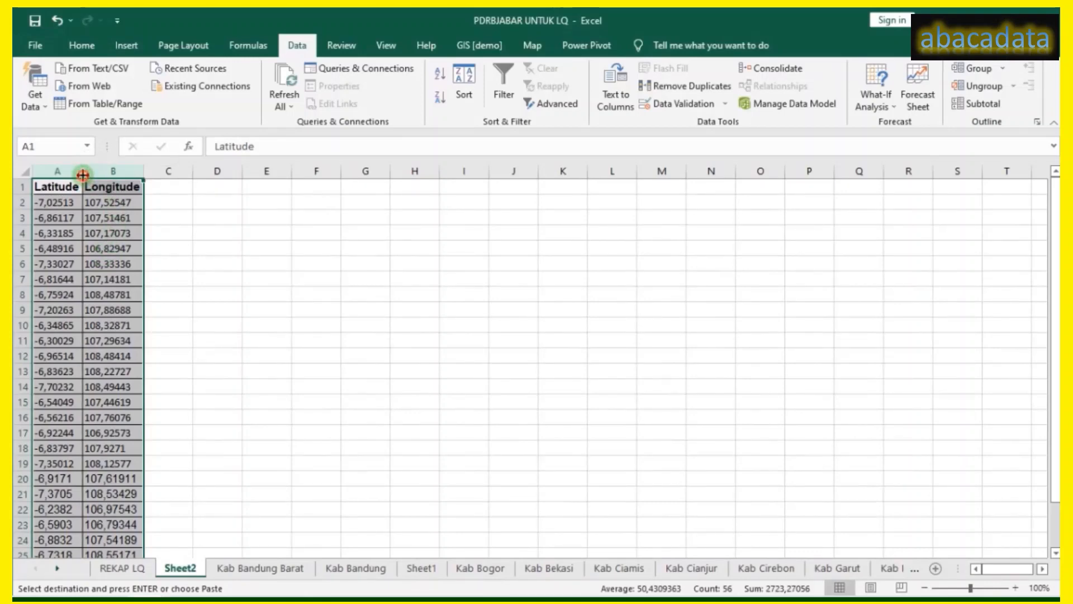
# Return to the REKAP LQ sheet and minimize both the PDRBJABAR UNTUK LQ and tikor ibukota kab workbooks.
pyautogui.click(123, 568)
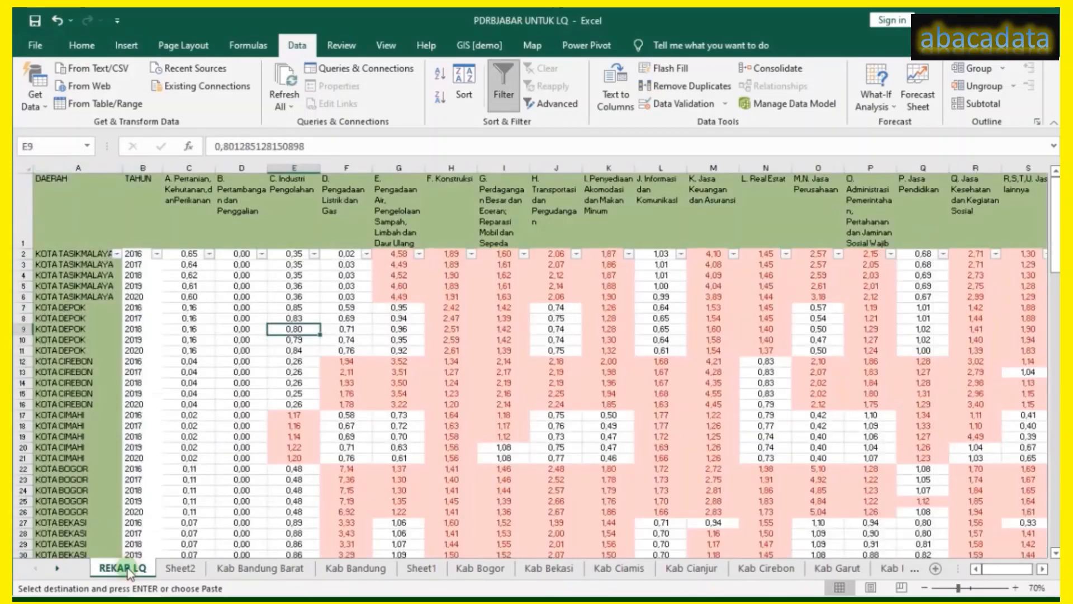
pyautogui.click(178, 266)
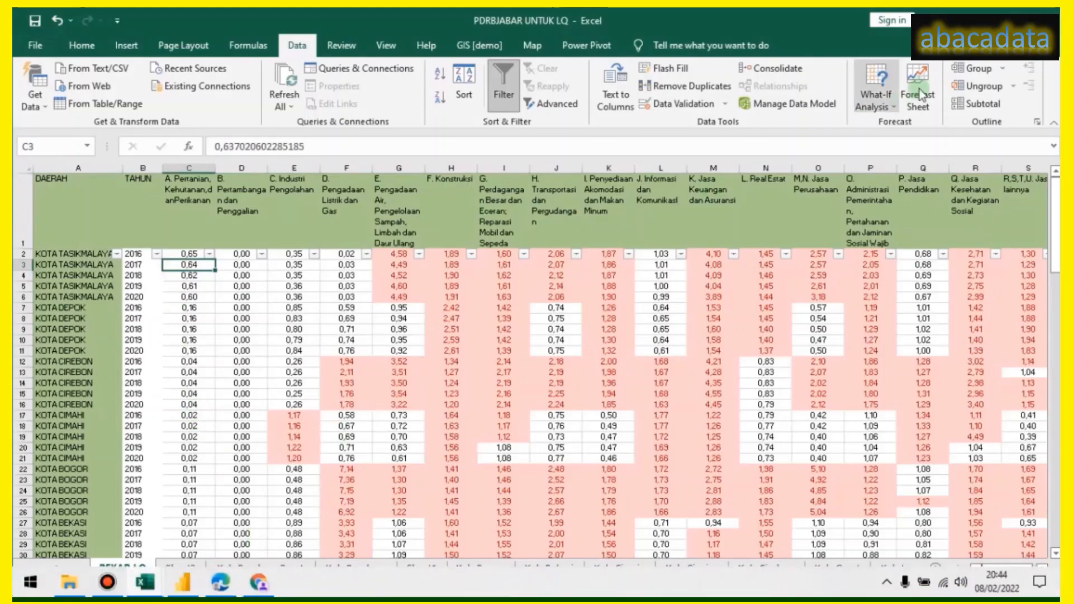
pyautogui.click(975, 19)
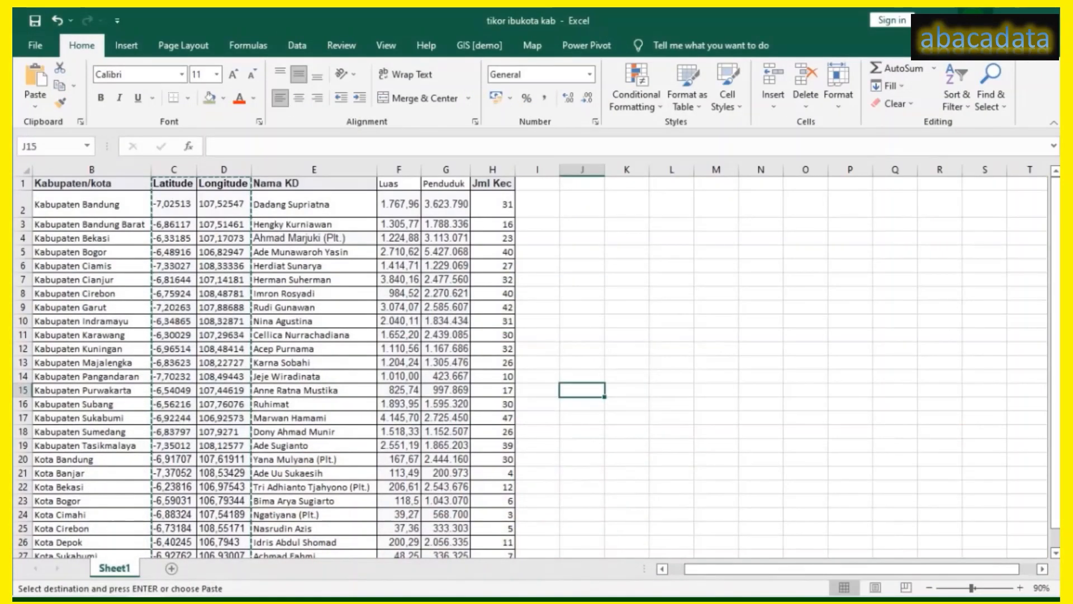
pyautogui.click(974, 19)
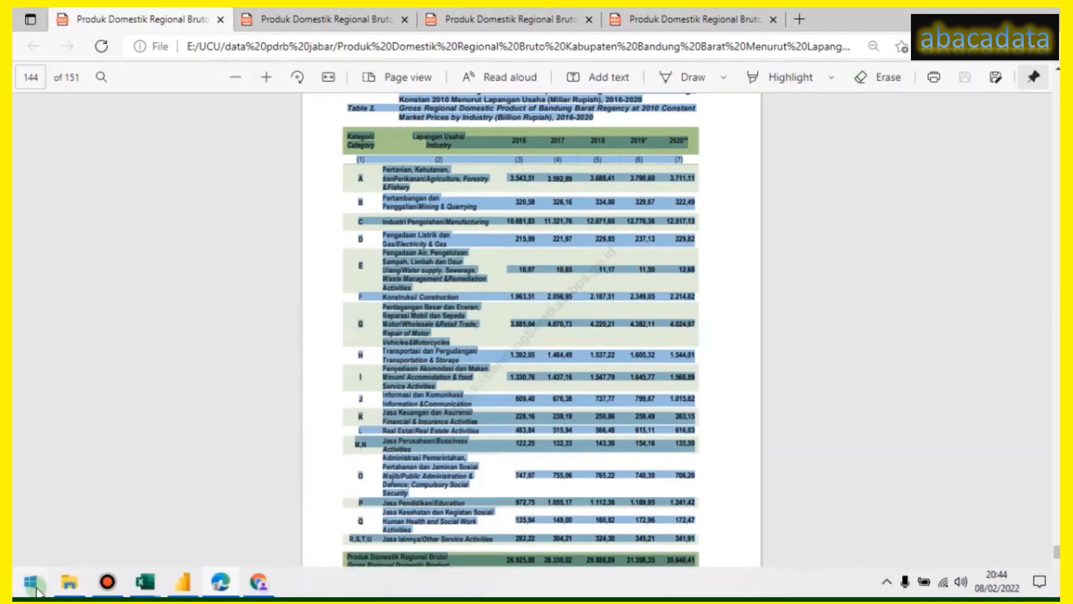
# Look through the computer's full list of installed programs for Power BI Desktop and close the list.
pyautogui.click(34, 584)
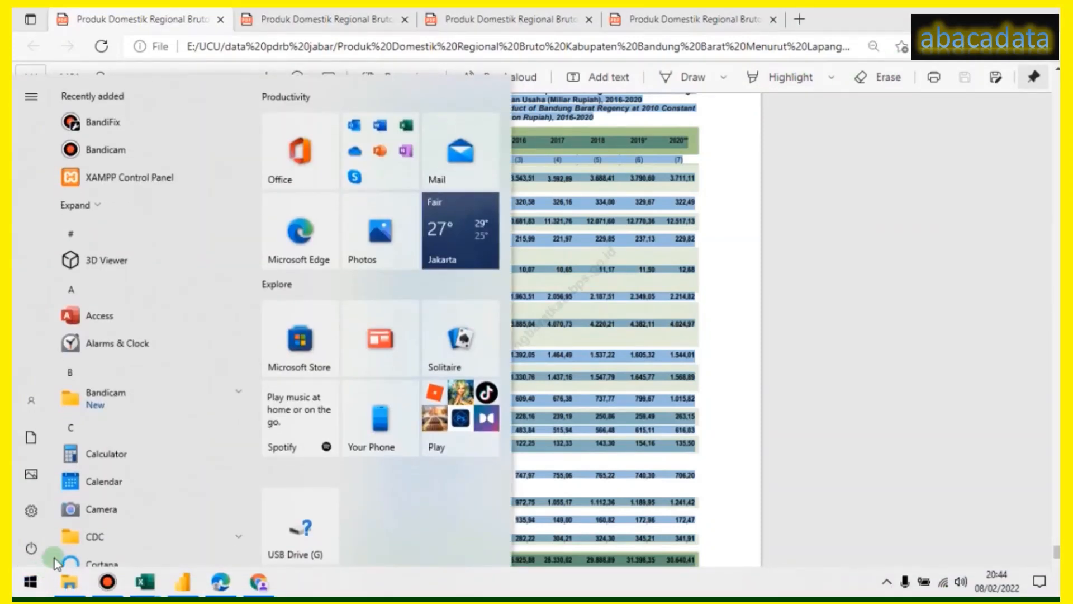
pyautogui.scroll(-1, 84, 502)
pyautogui.scroll(-12, 84, 502)
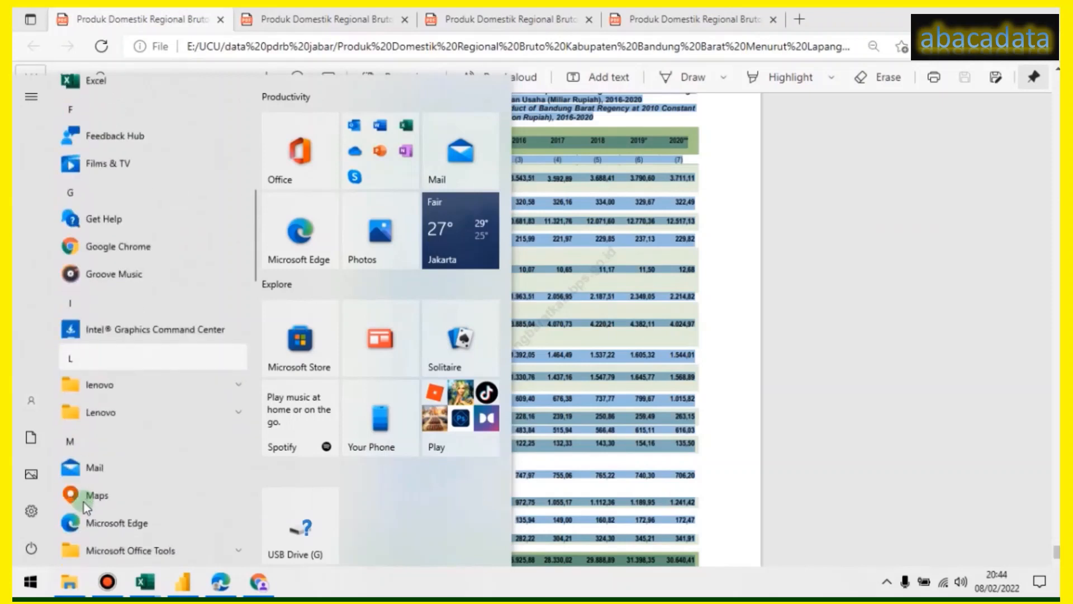
pyautogui.scroll(-10, 84, 502)
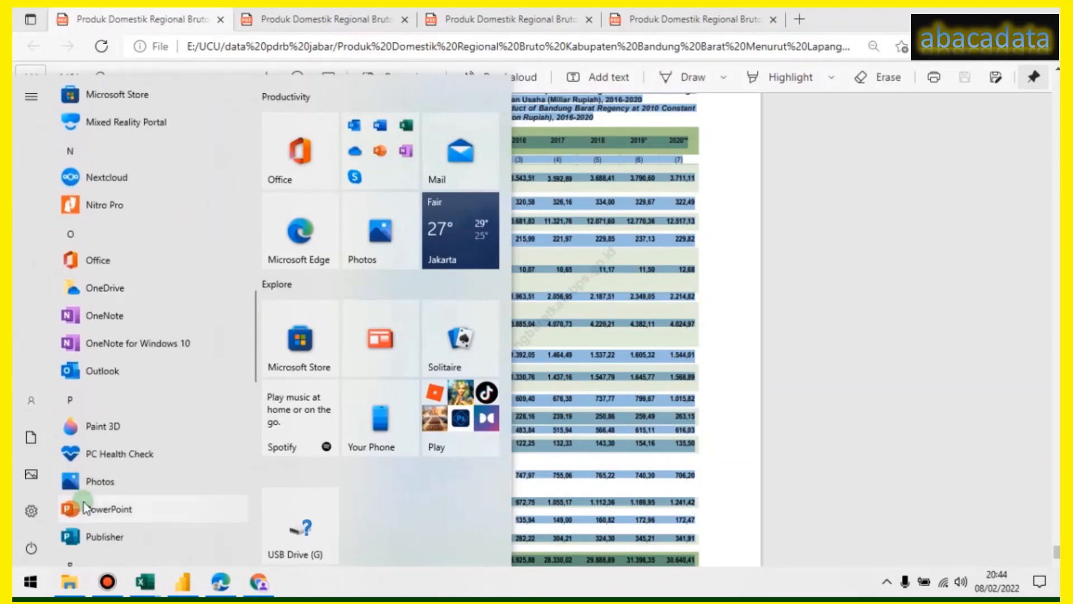
pyautogui.scroll(-5, 83, 502)
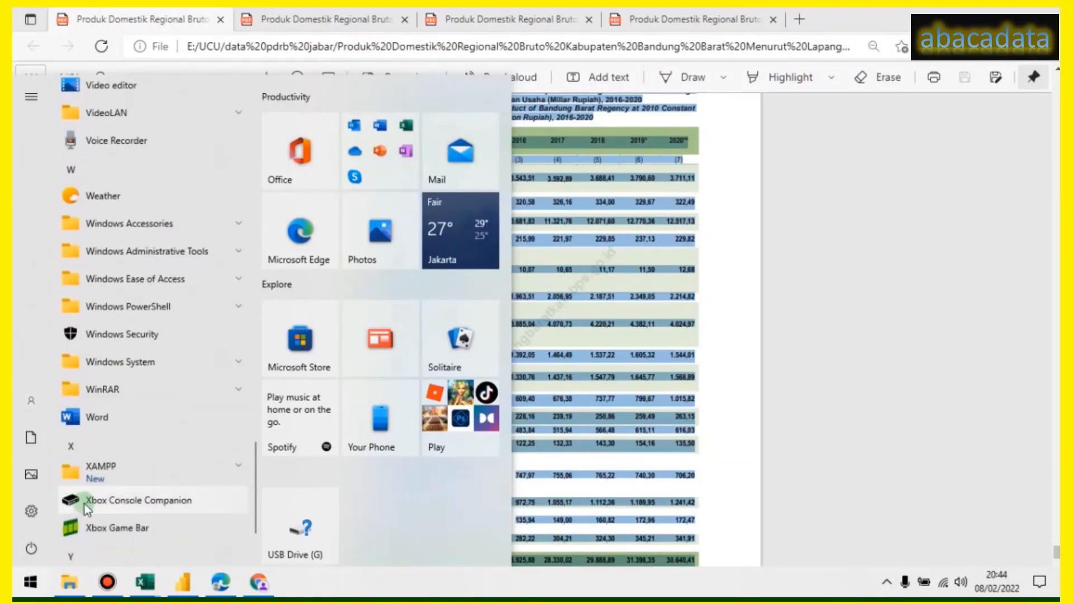
pyautogui.scroll(-3, 85, 504)
pyautogui.scroll(7, 85, 504)
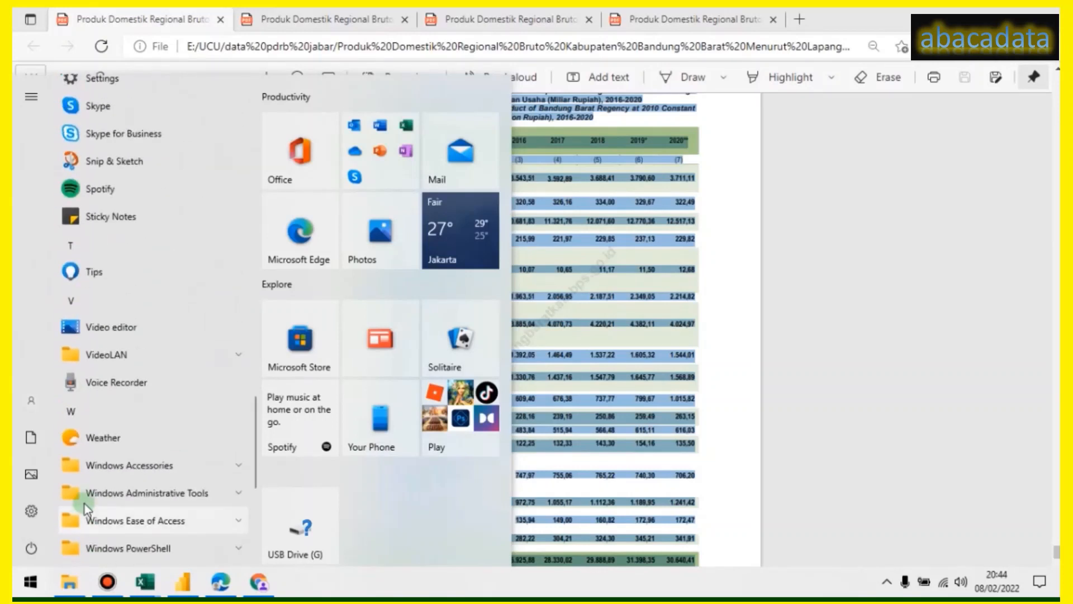
pyautogui.scroll(8, 85, 504)
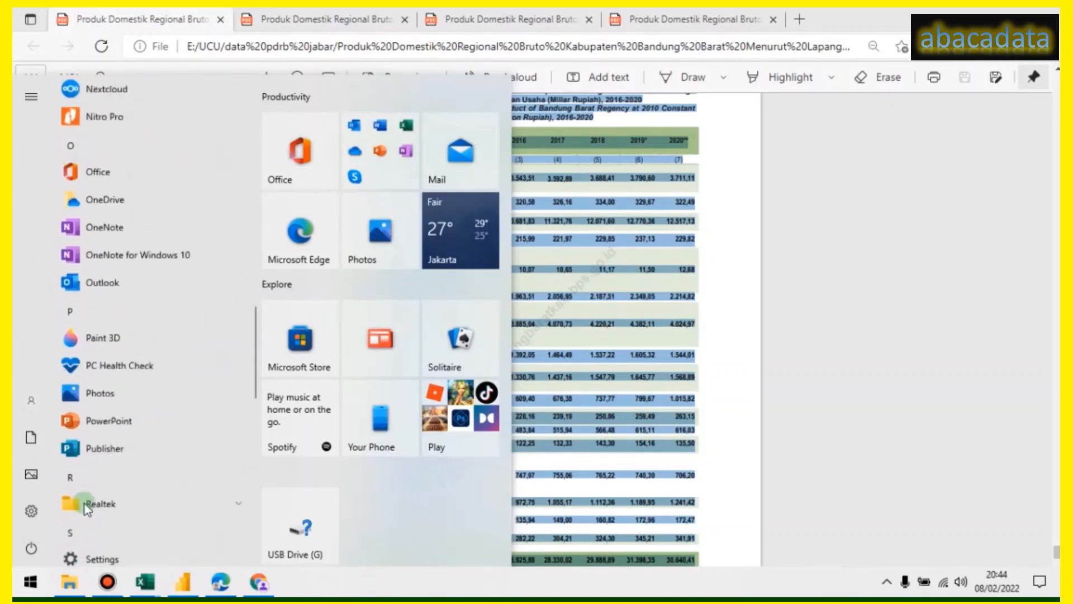
pyautogui.scroll(10, 85, 505)
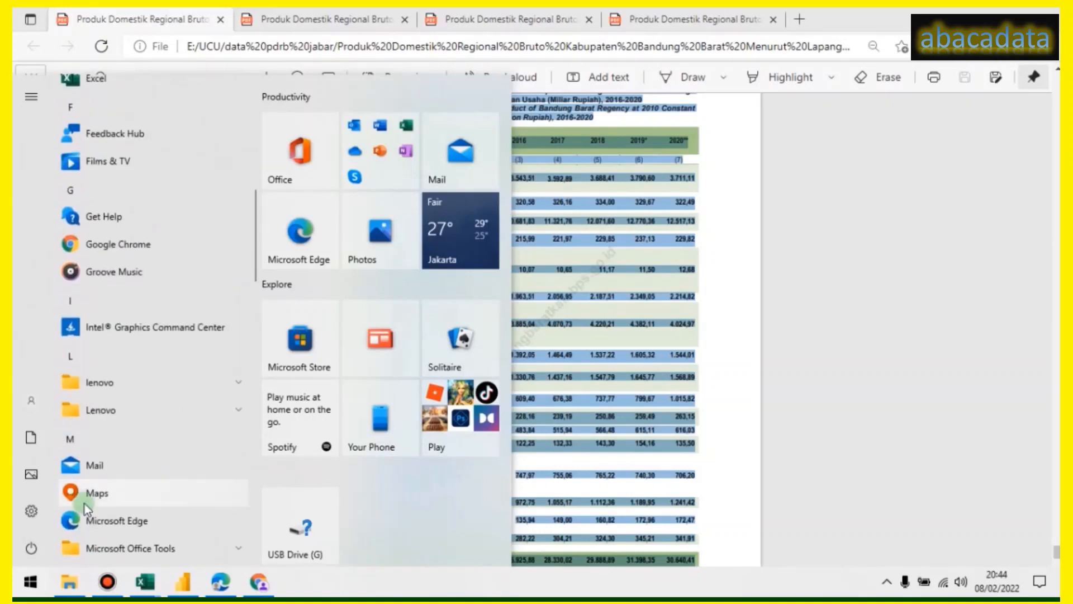
pyautogui.scroll(5, 85, 504)
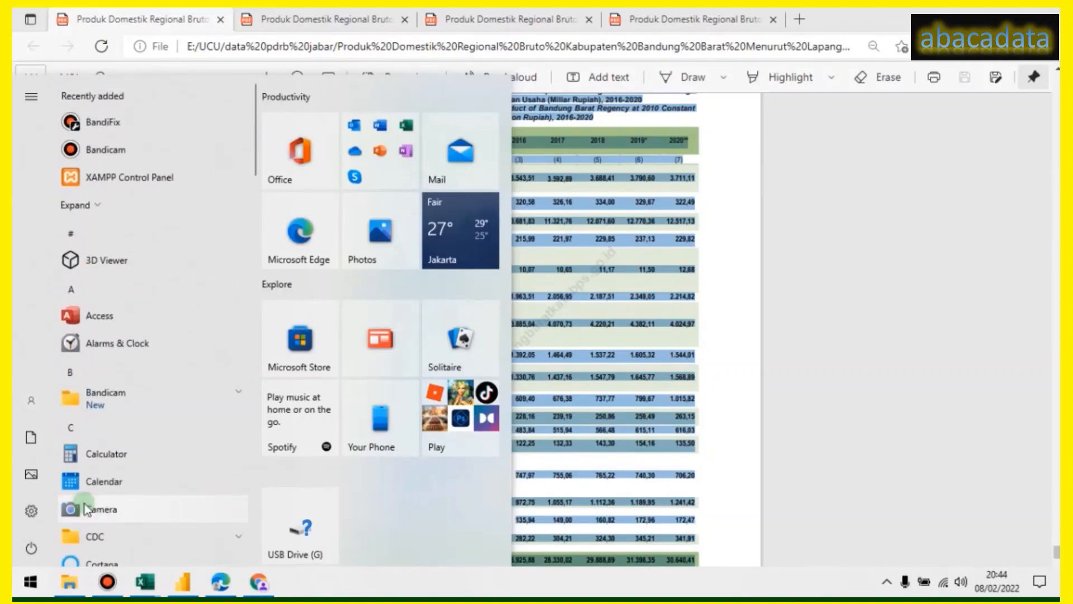
pyautogui.click(818, 358)
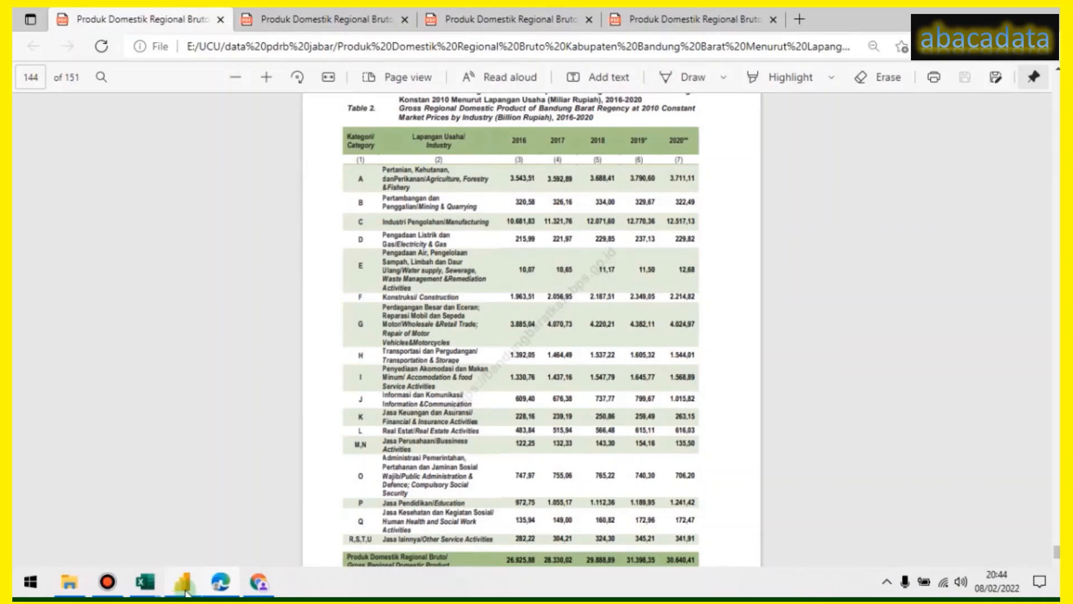
# Switch to Power BI Desktop.
pyautogui.click(184, 585)
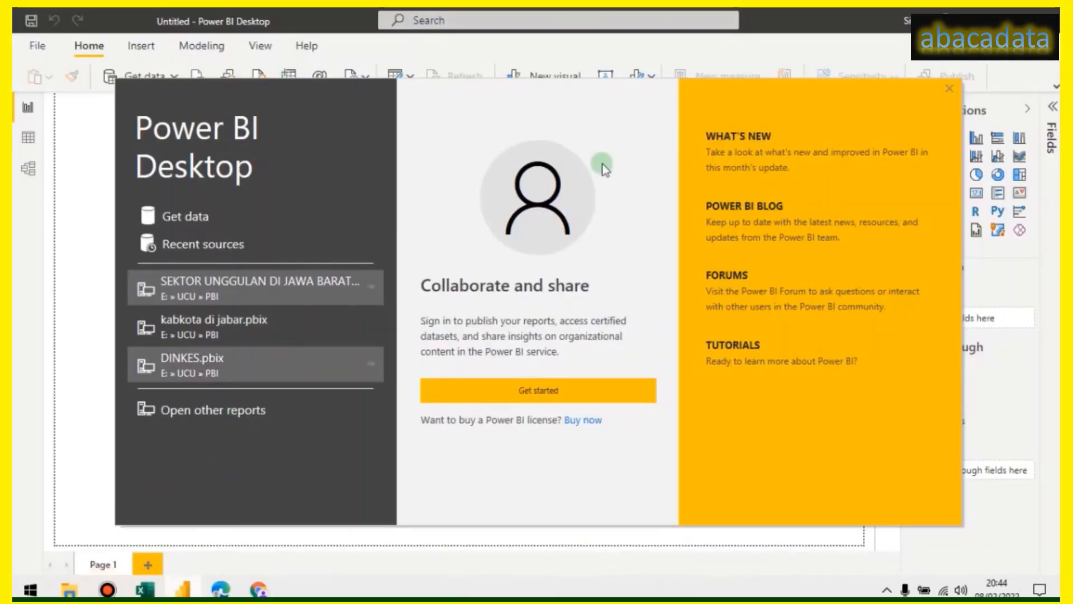